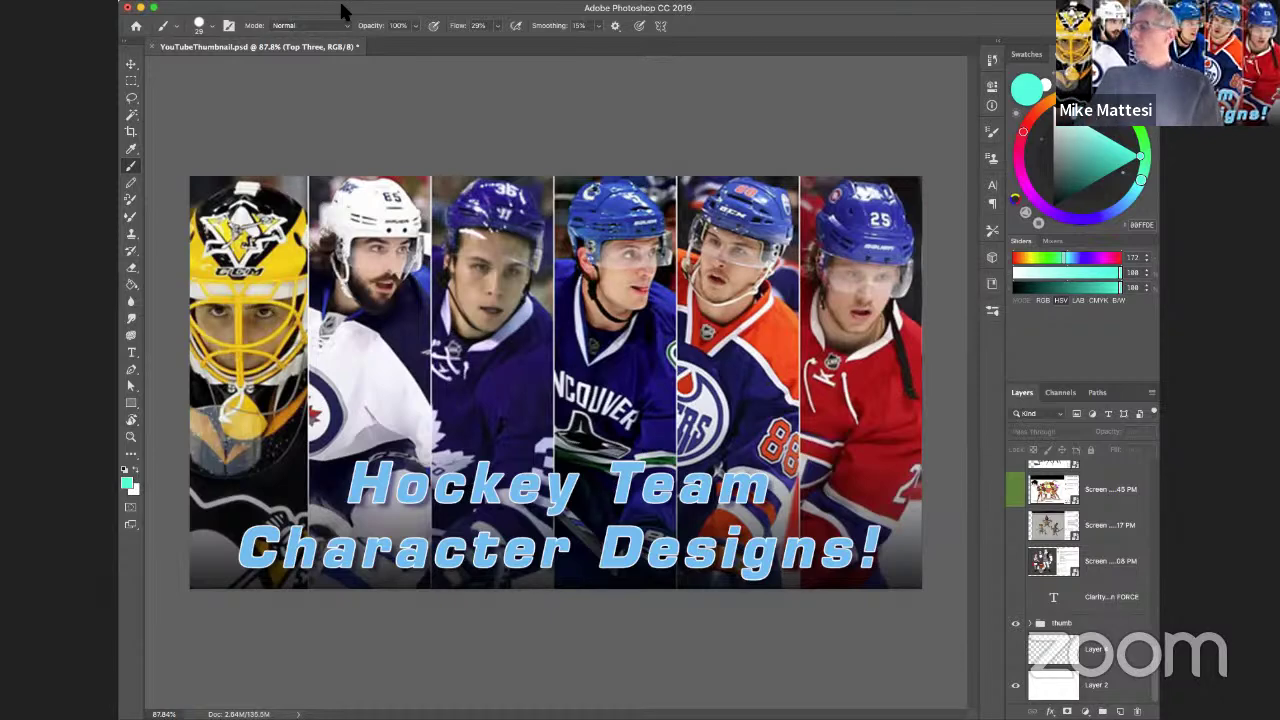
# Show the design criteria text in place of the thumb group, and replace it with the Dungeons and Dragons team screenshot.
pyautogui.click(1015, 623)
pyautogui.click(1015, 597)
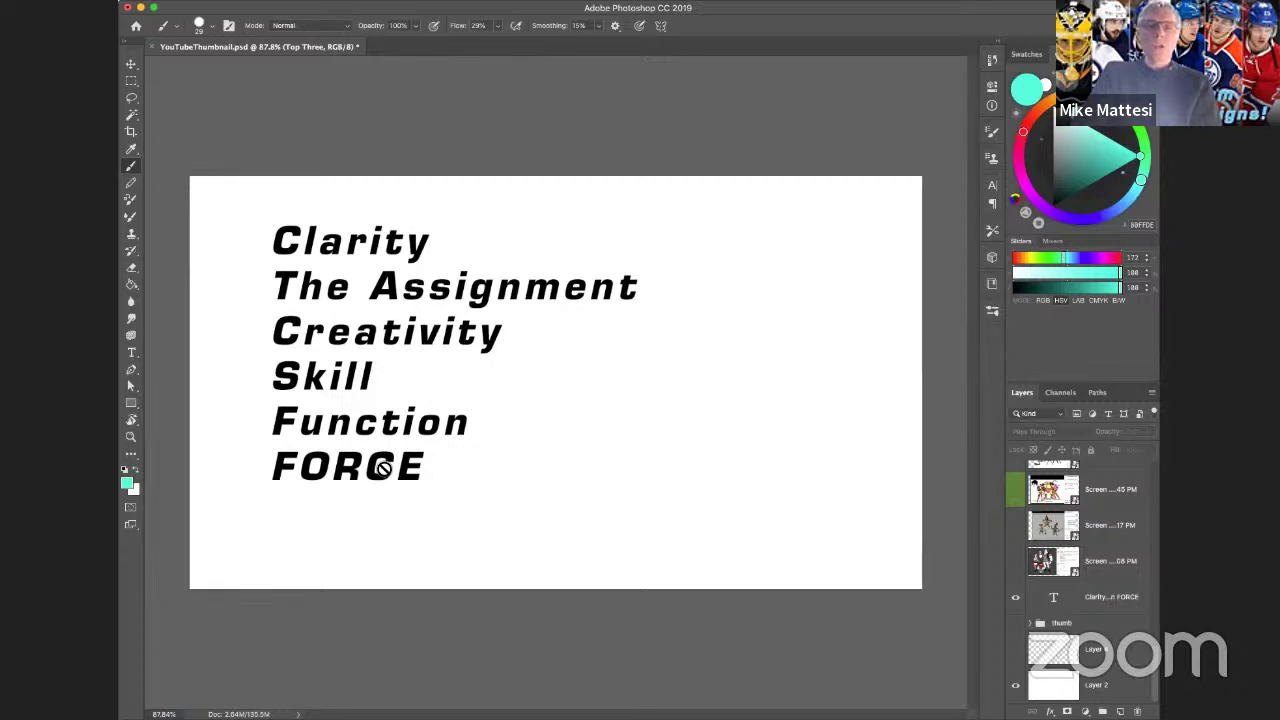
pyautogui.click(1018, 600)
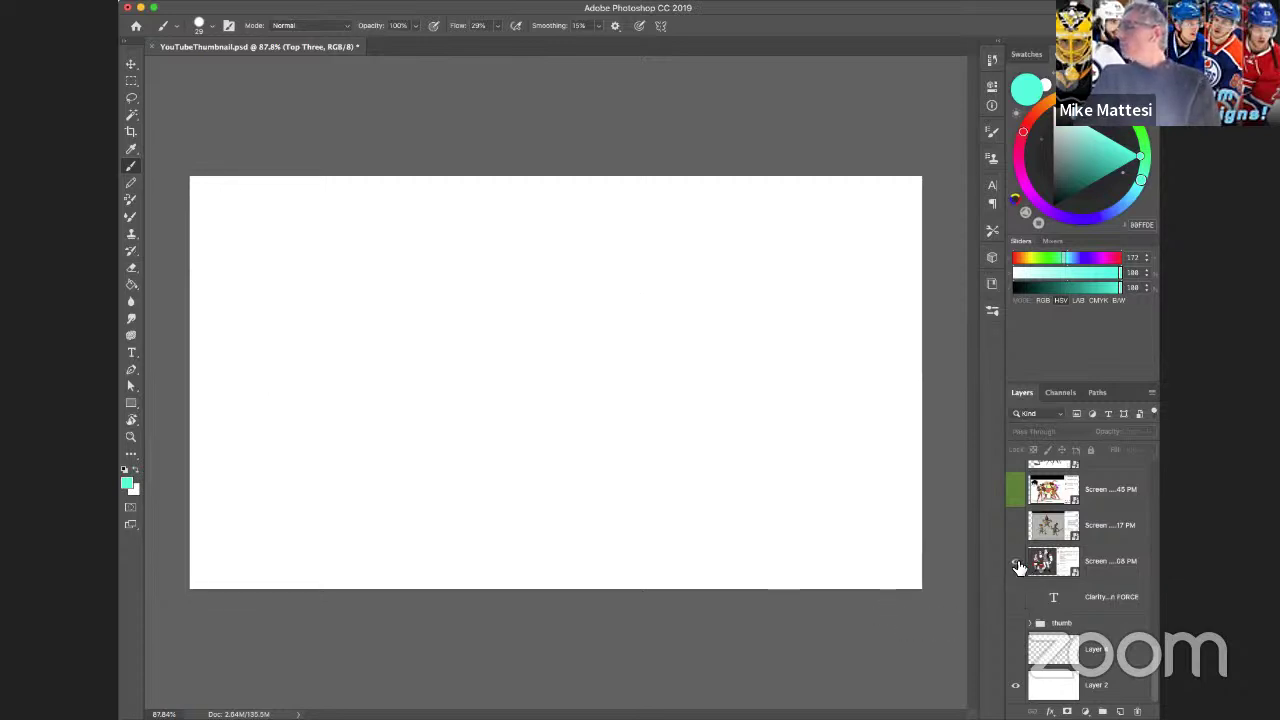
pyautogui.click(1016, 562)
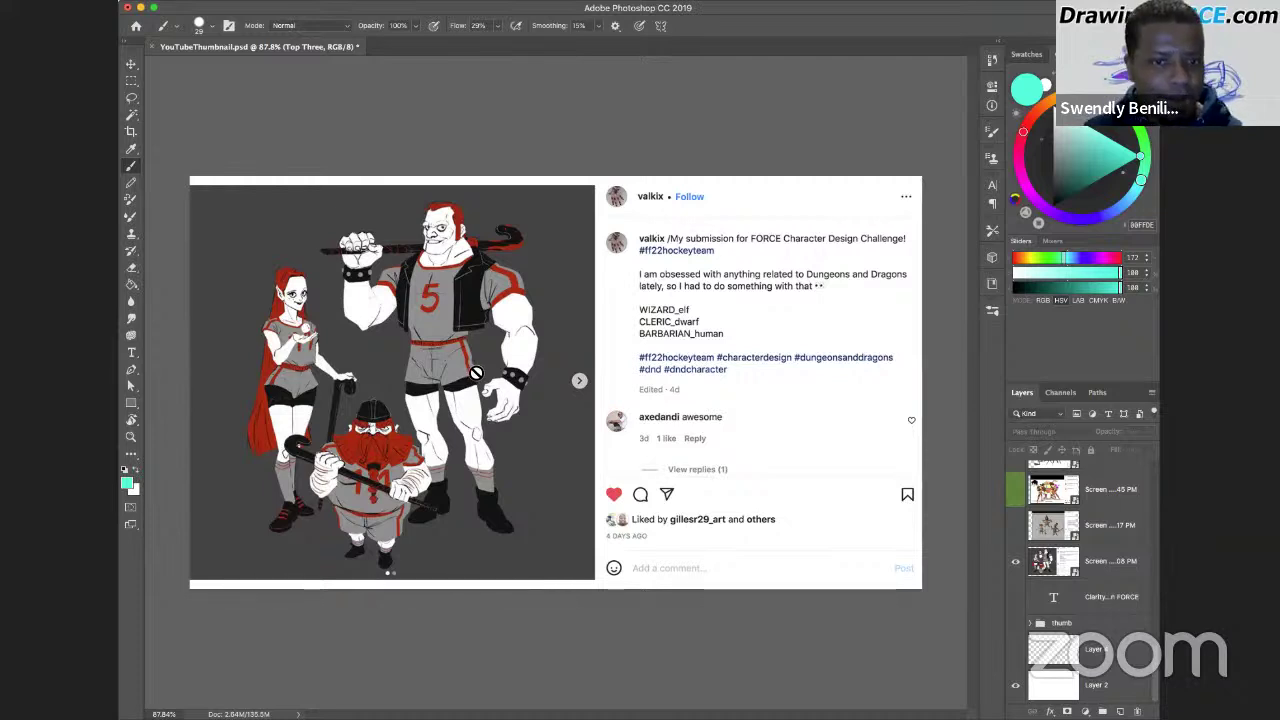
# View the Dungeons and Dragons team submission in full screen mode and return to standard screen mode.
pyautogui.press('f')
pyautogui.press('f')
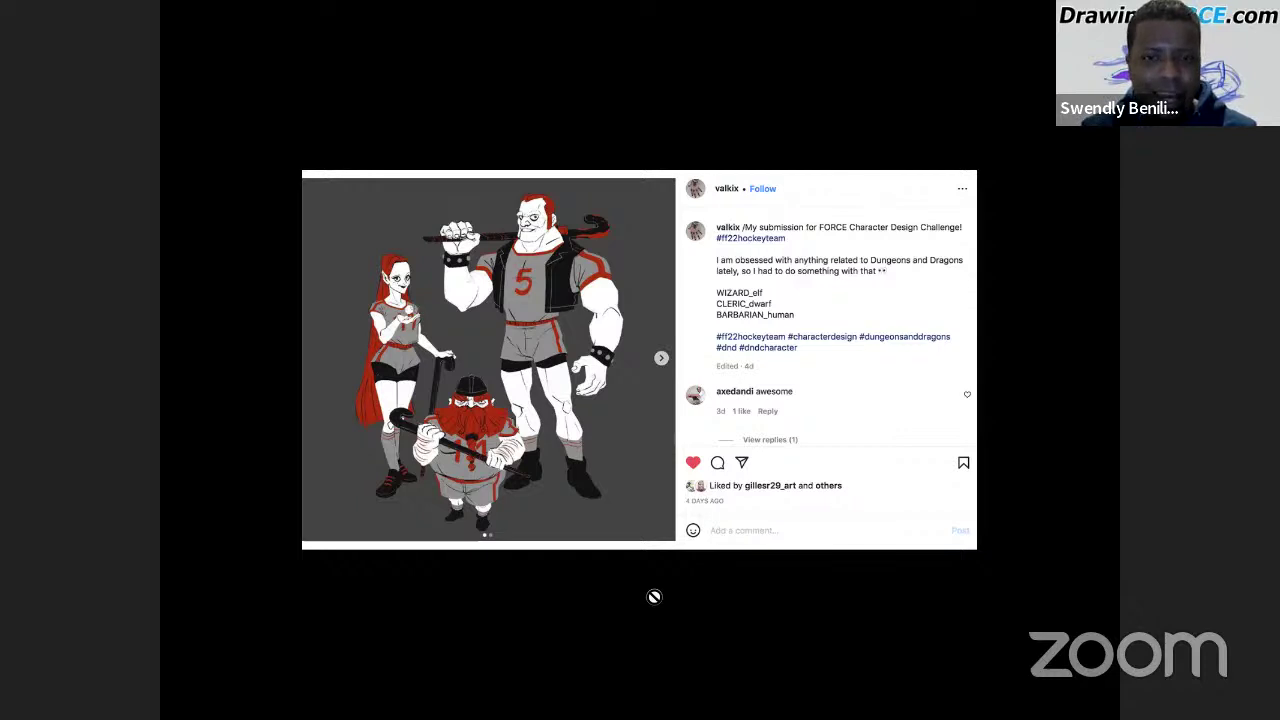
pyautogui.press('f')
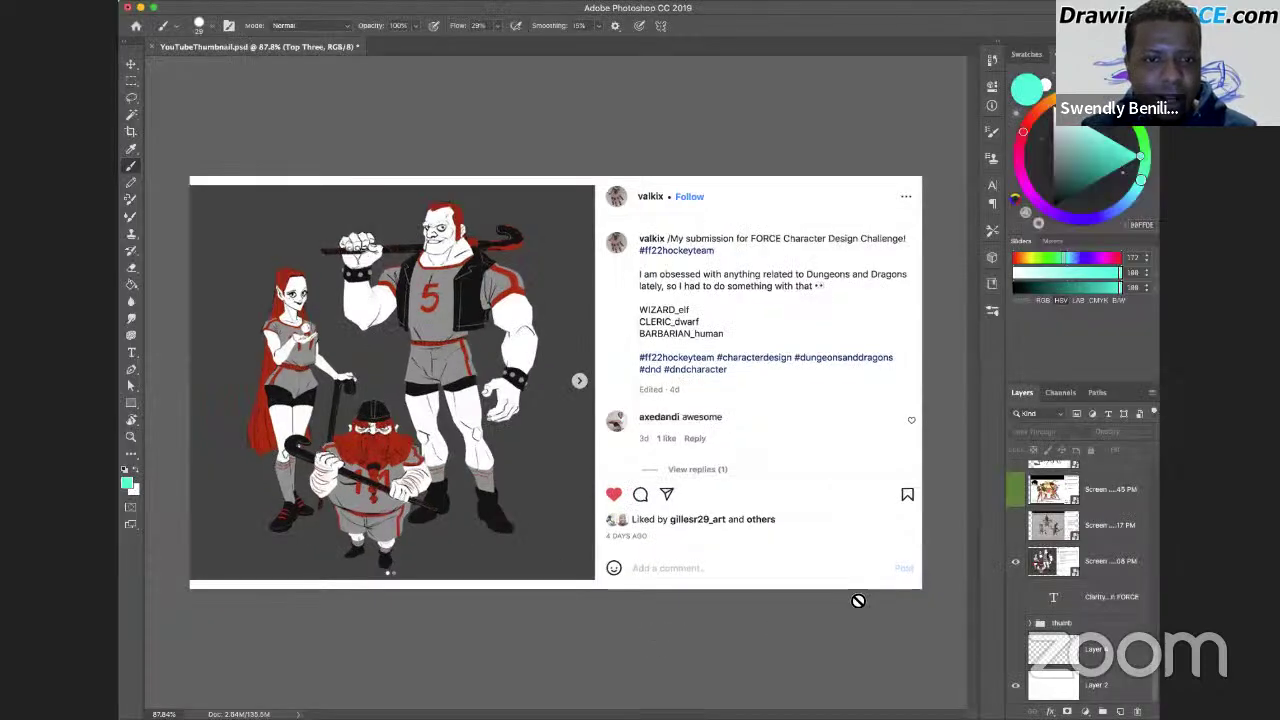
# Add a new empty layer directly above the Dungeons and Dragons team screenshot layer.
pyautogui.click(1110, 574)
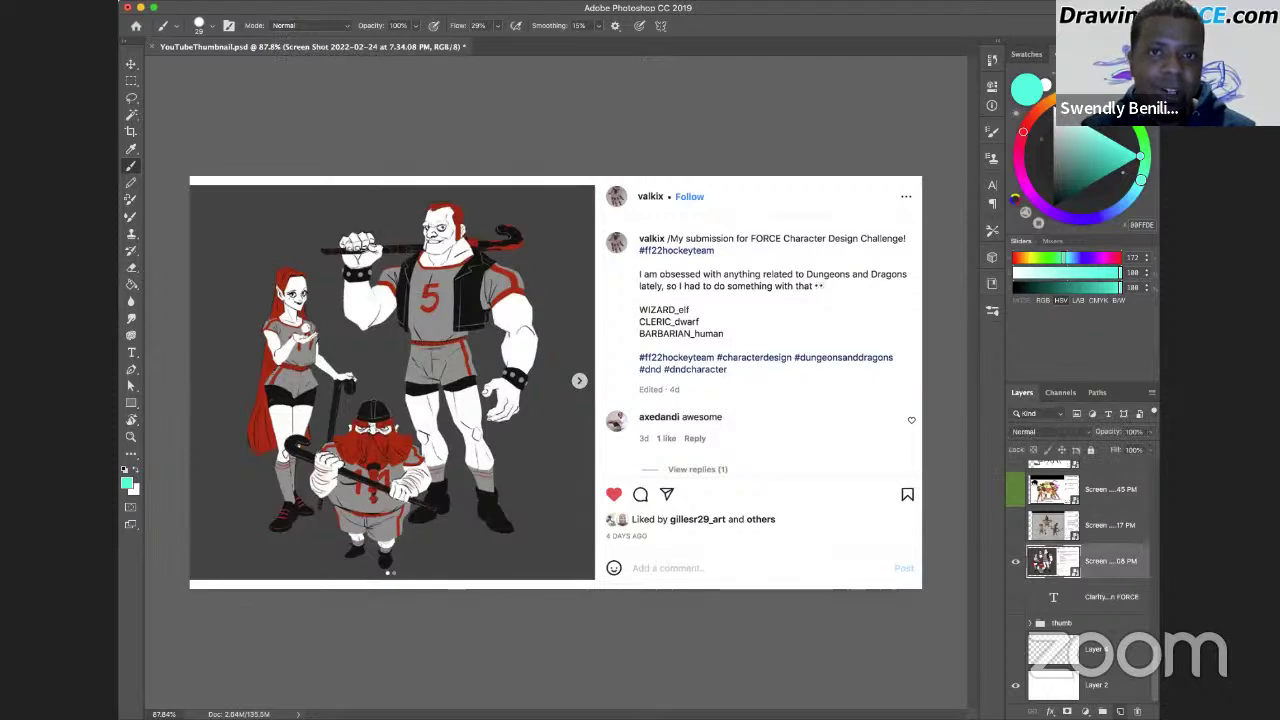
pyautogui.press('super+alt+shift+n')
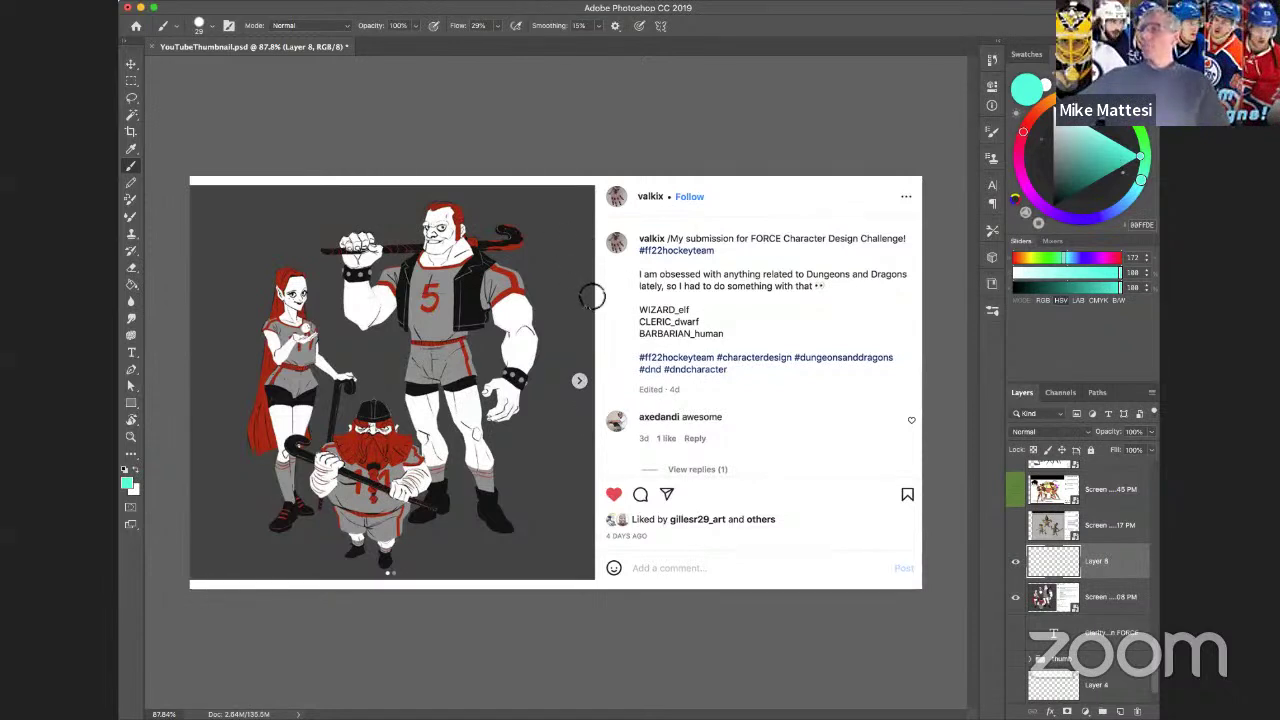
# Brush turquoise direction arrows and contour marks beside the largest player's shoulder, across his torso and around his upper arm.
pyautogui.moveTo(570, 232); pyautogui.dragTo(537, 262)
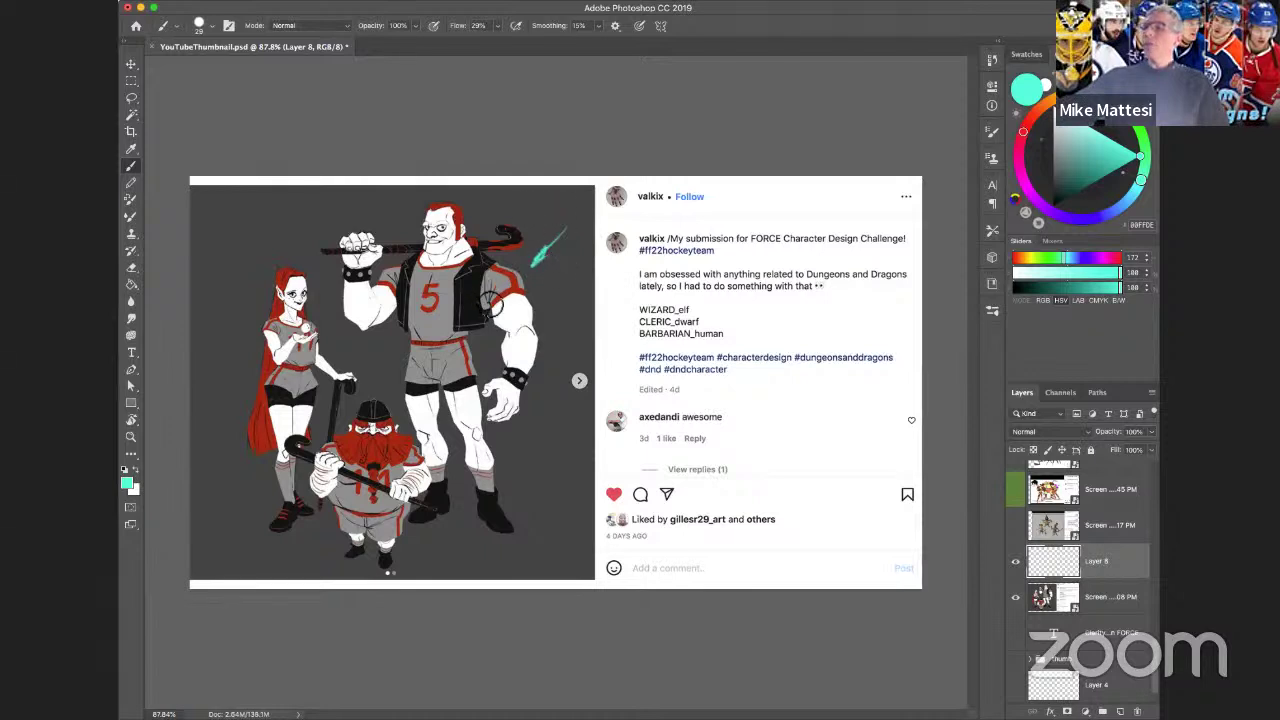
pyautogui.moveTo(494, 286)
pyautogui.mouseDown()
pyautogui.moveTo(524, 259)
pyautogui.moveTo(494, 300)
pyautogui.moveTo(522, 258)
pyautogui.mouseUp()
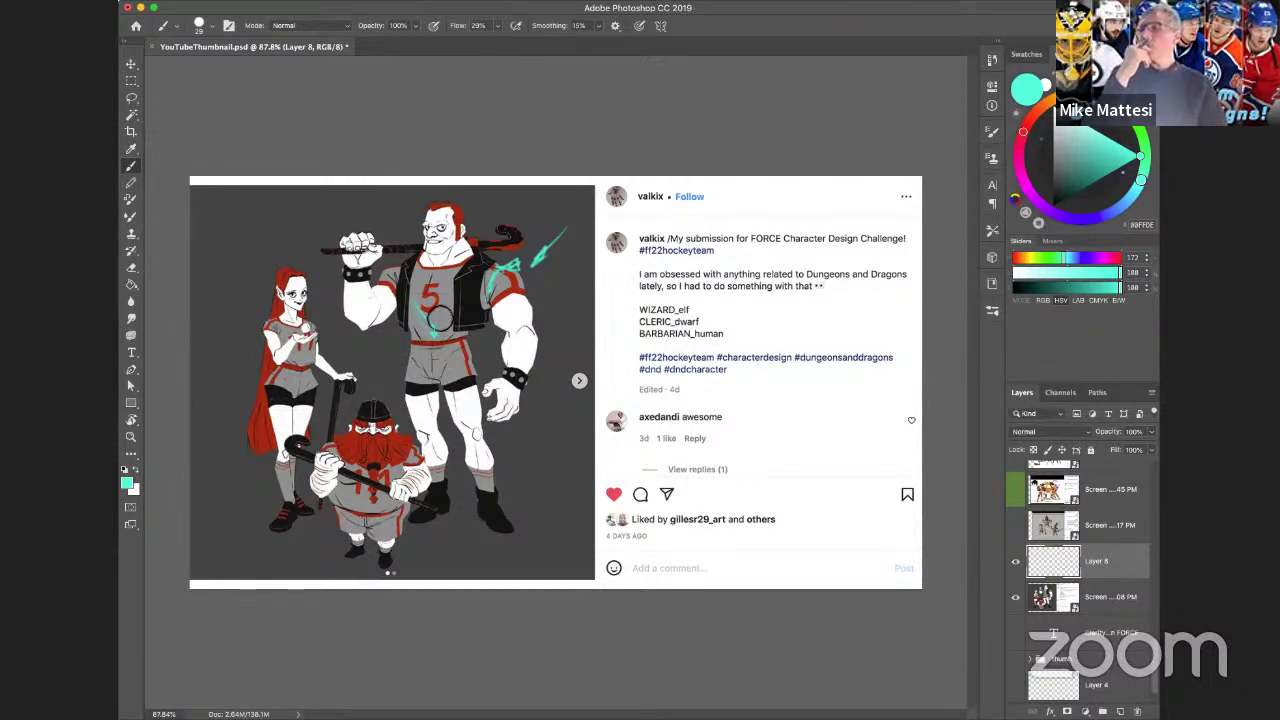
pyautogui.moveTo(556, 284)
pyautogui.mouseDown()
pyautogui.moveTo(510, 290)
pyautogui.moveTo(505, 333)
pyautogui.moveTo(503, 293)
pyautogui.moveTo(536, 313)
pyautogui.moveTo(508, 332)
pyautogui.moveTo(540, 302)
pyautogui.mouseUp()
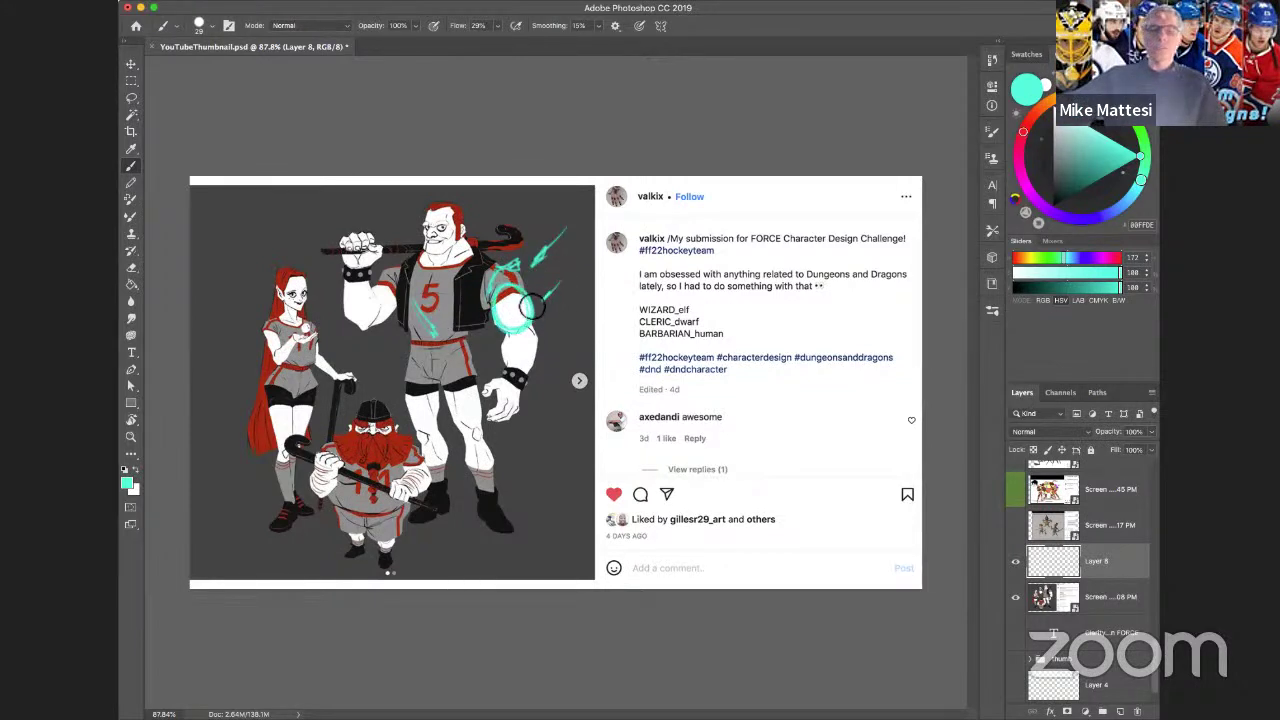
pyautogui.press('super+z')
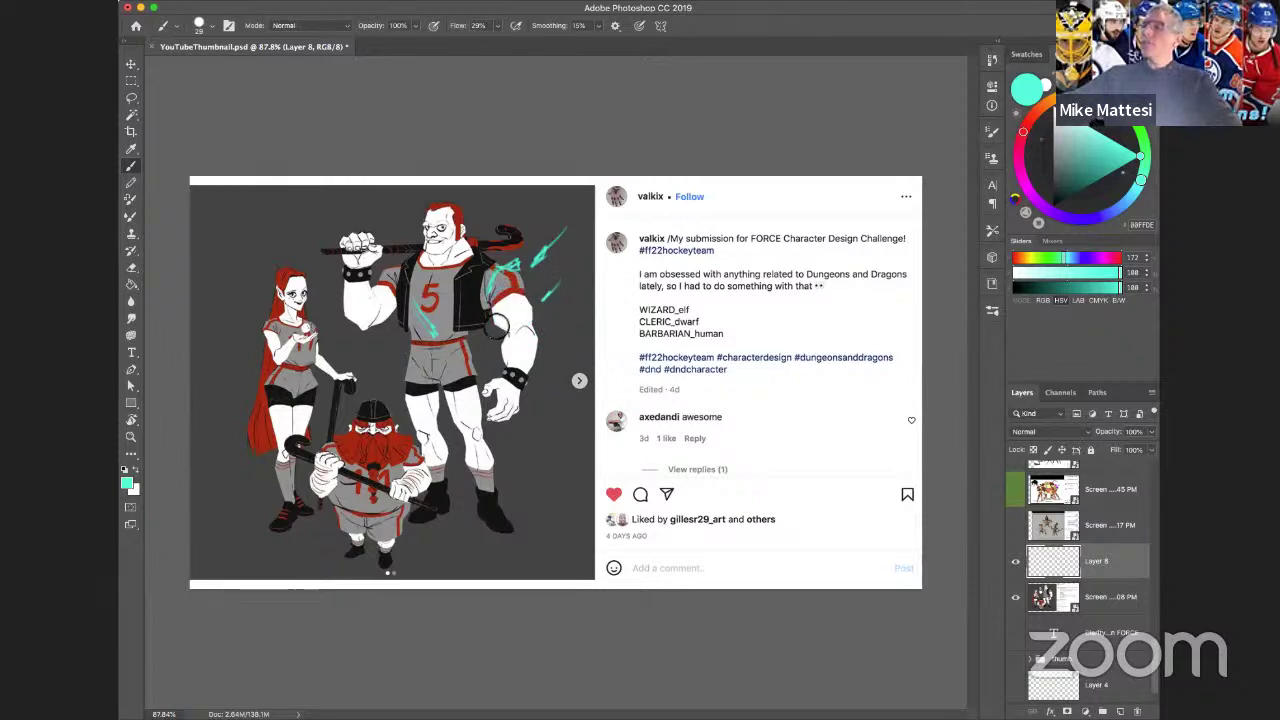
pyautogui.moveTo(492, 330)
pyautogui.mouseDown()
pyautogui.moveTo(540, 305)
pyautogui.moveTo(561, 322)
pyautogui.mouseUp()
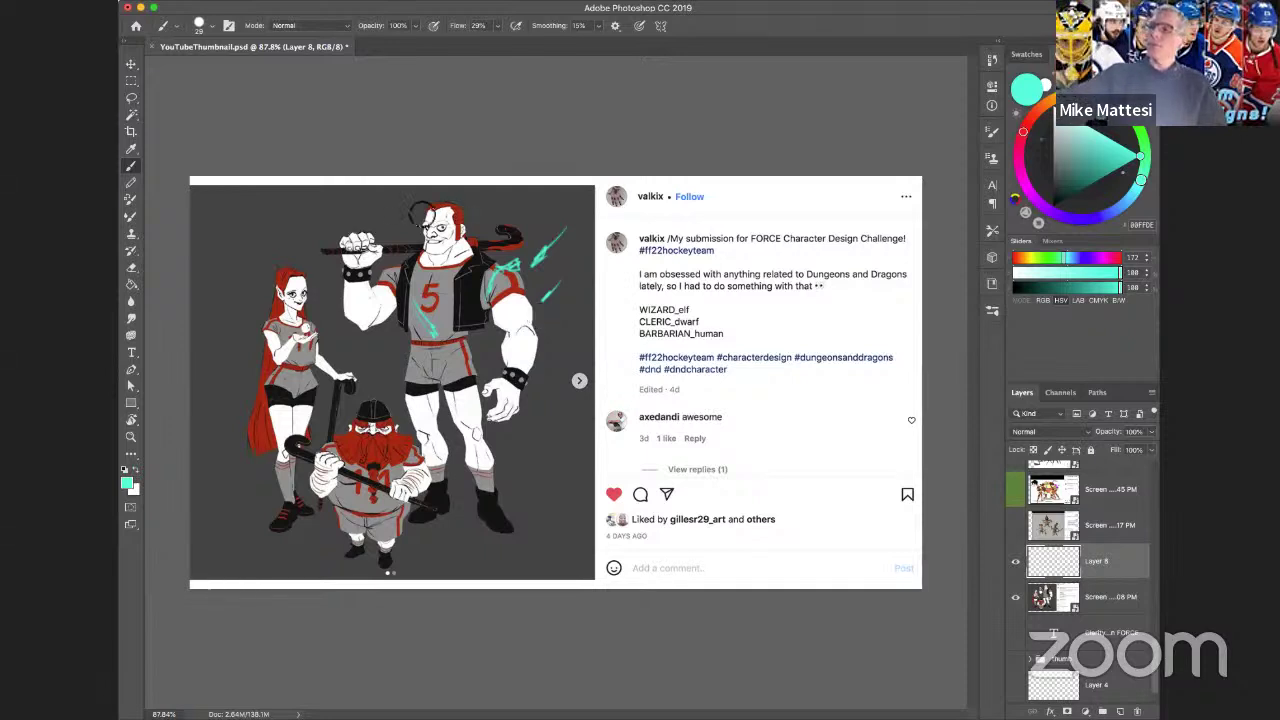
# Outline the group's overall shape and the gap around the raised arm in turquoise, and undo all annotation strokes.
pyautogui.moveTo(303, 198)
pyautogui.mouseDown()
pyautogui.moveTo(429, 194)
pyautogui.moveTo(504, 206)
pyautogui.moveTo(517, 320)
pyautogui.moveTo(493, 545)
pyautogui.moveTo(402, 568)
pyautogui.moveTo(268, 495)
pyautogui.moveTo(276, 222)
pyautogui.moveTo(322, 175)
pyautogui.moveTo(296, 266)
pyautogui.moveTo(276, 257)
pyautogui.moveTo(324, 274)
pyautogui.moveTo(343, 386)
pyautogui.moveTo(416, 415)
pyautogui.mouseUp()
pyautogui.moveTo(335, 330)
pyautogui.mouseDown()
pyautogui.moveTo(360, 208)
pyautogui.moveTo(410, 290)
pyautogui.moveTo(345, 360)
pyautogui.mouseUp()
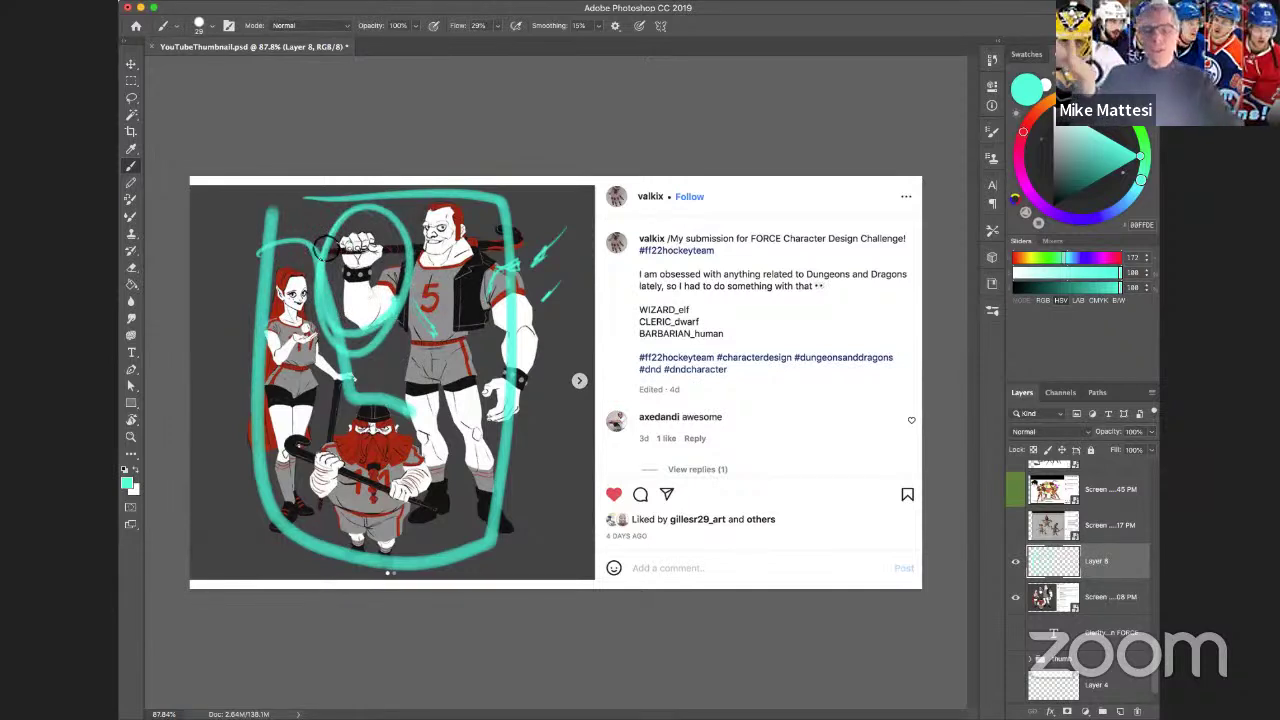
pyautogui.press('super+z')
pyautogui.press('super+z')
pyautogui.press('super+z')
pyautogui.press('super+z')
pyautogui.press('super+z')
pyautogui.press('super+z')
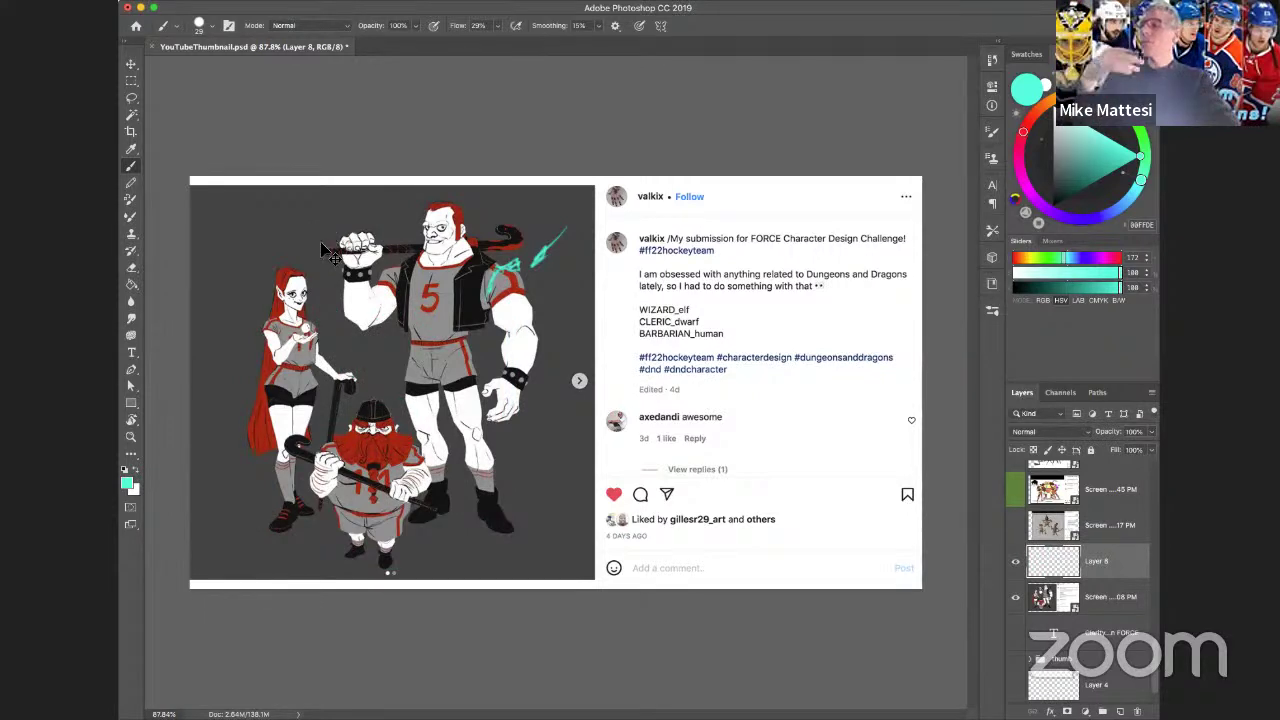
pyautogui.press('super+z')
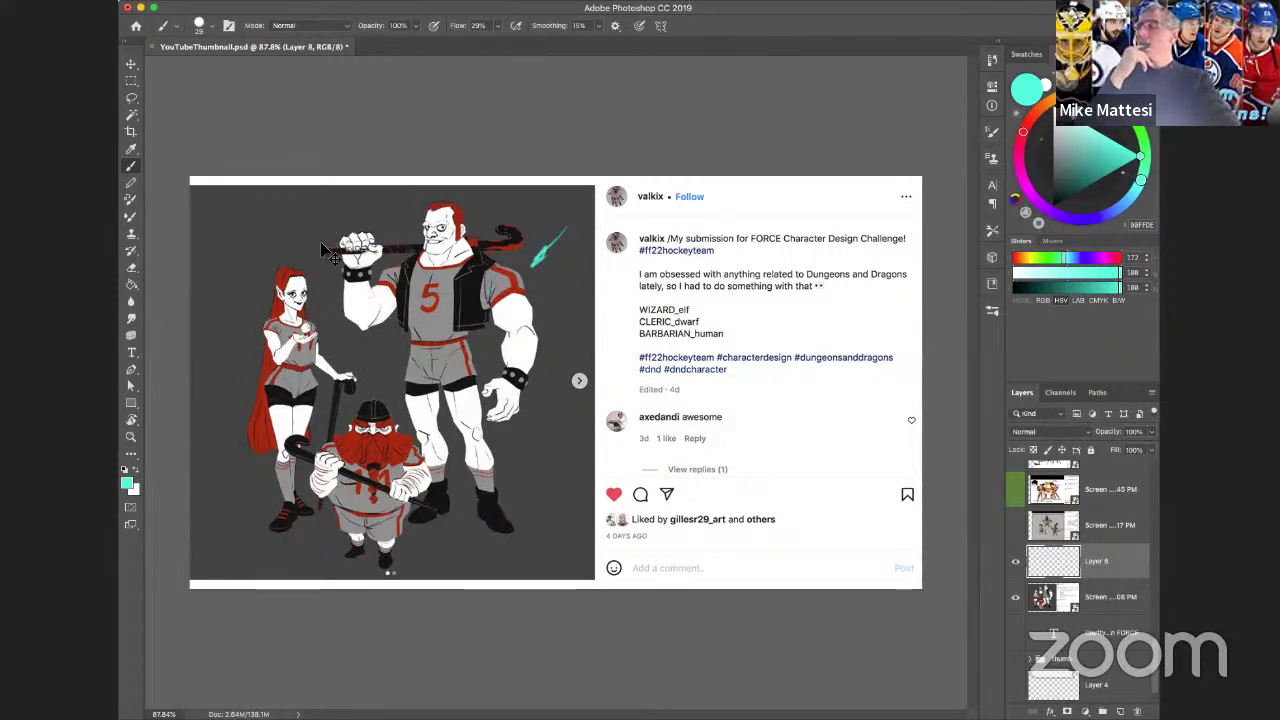
pyautogui.press('super+z')
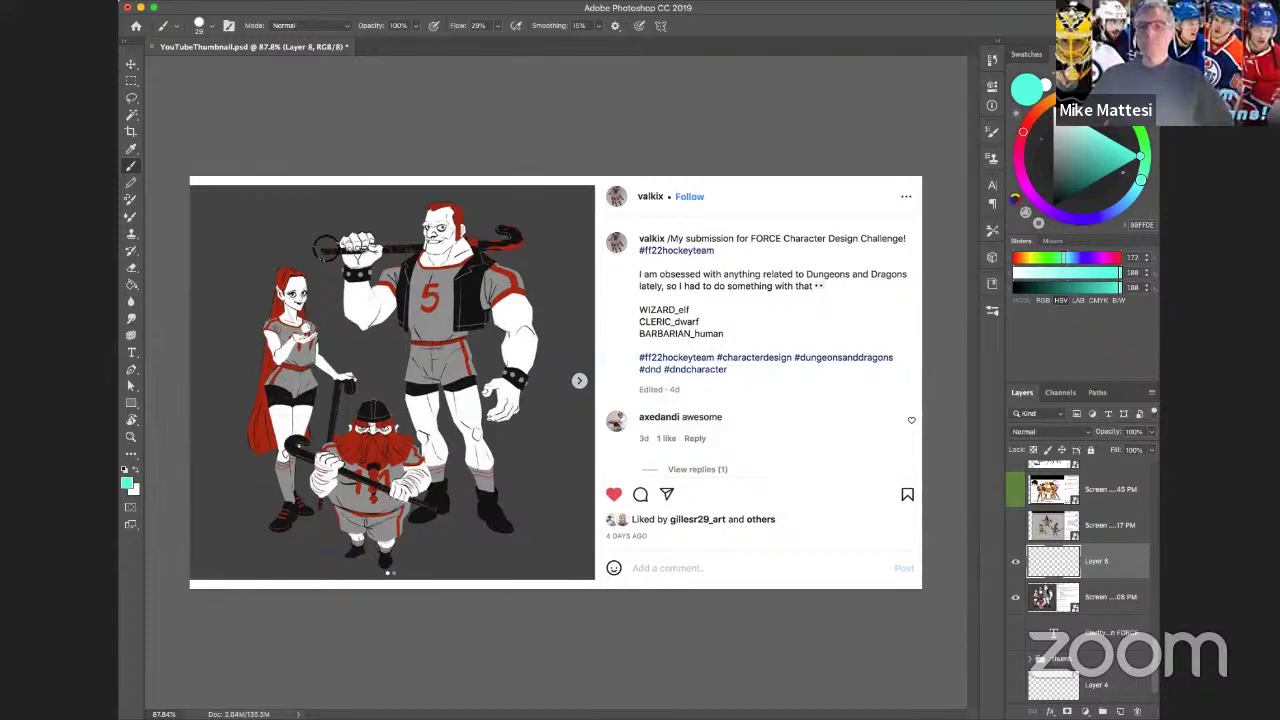
# Replace the Dungeons and Dragons team screenshot with the grass-skirt team, and replace that one with the FORCE TEAM screenshot.
pyautogui.click(1016, 597)
pyautogui.click(1016, 525)
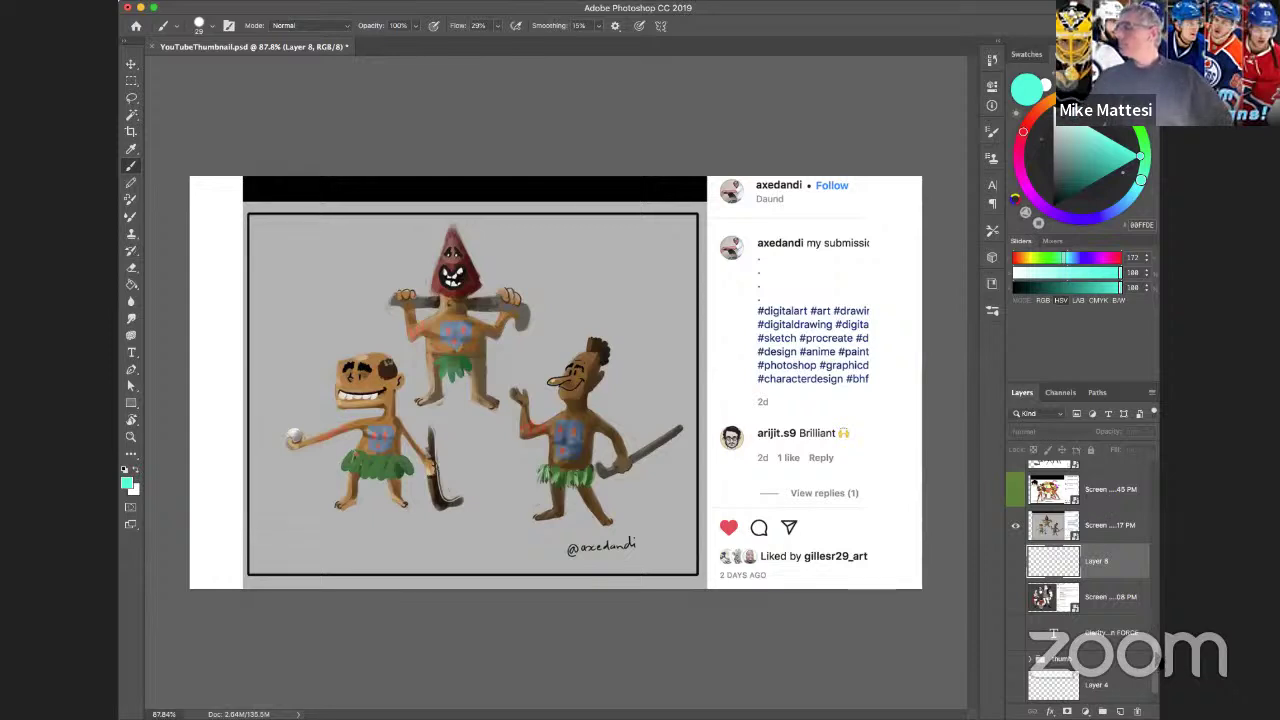
pyautogui.scroll(2, 1157, 661)
pyautogui.scroll(5, 1053, 640)
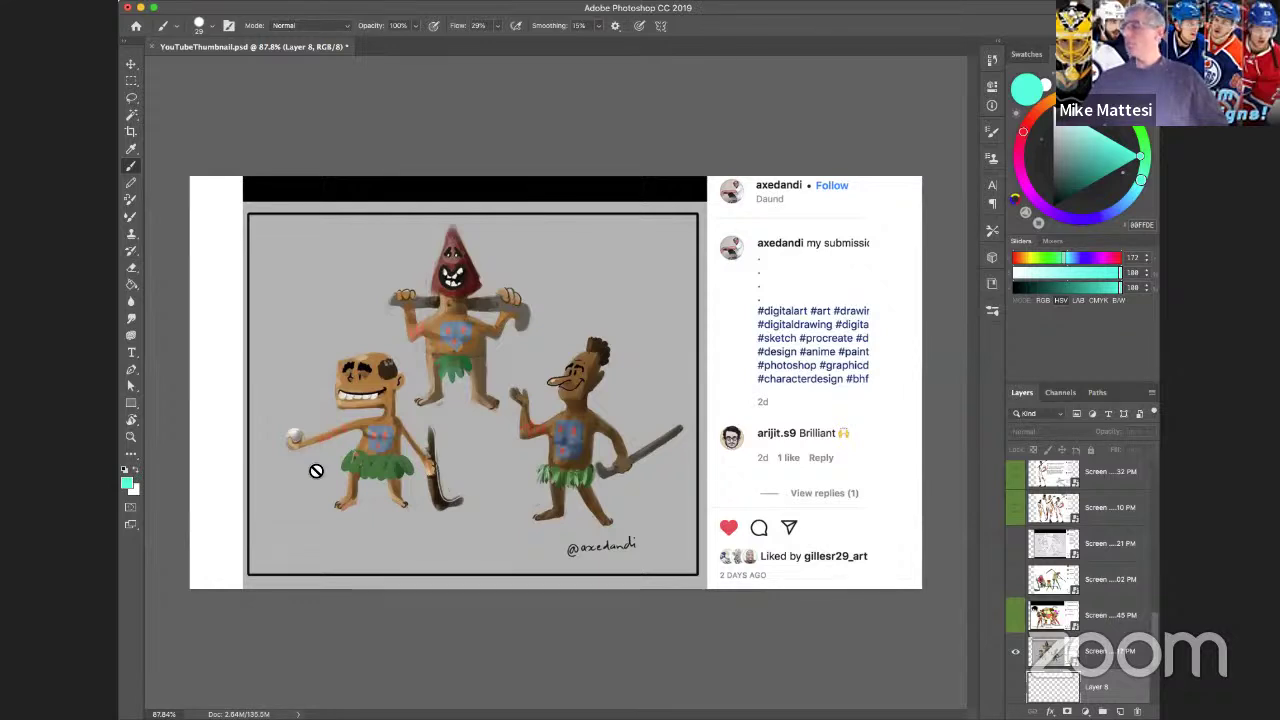
pyautogui.click(1017, 652)
pyautogui.click(1016, 615)
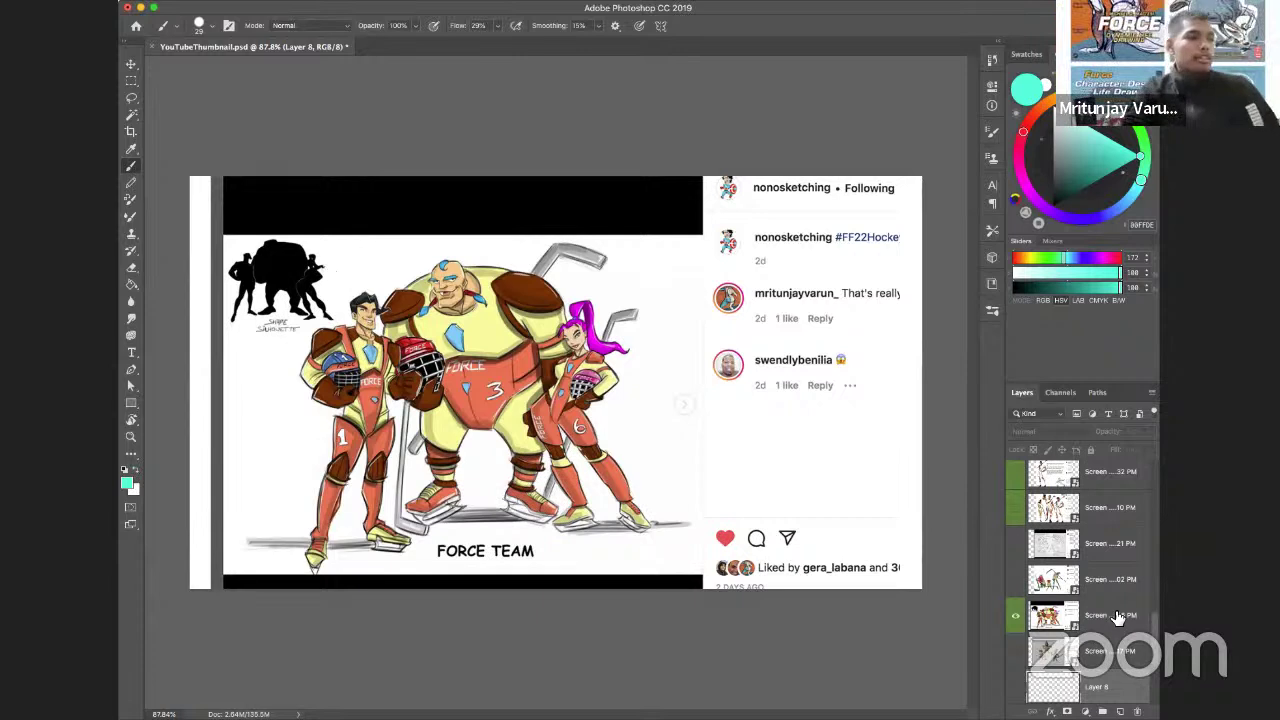
# Hide the FORCE TEAM screenshot and show the diving-helmet team screenshot.
pyautogui.click(1016, 615)
pyautogui.click(1017, 580)
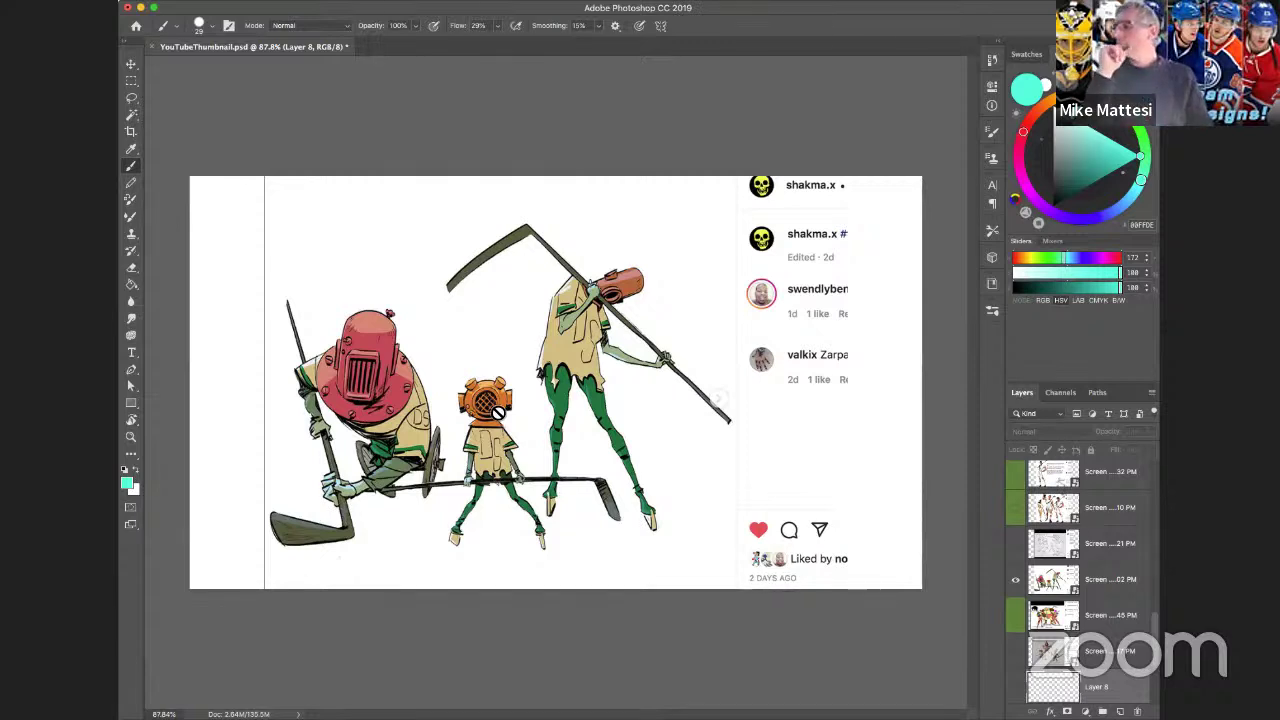
# Remove the green colour labels from the screenshot layers ending in 45 PM, 10 PM and 32 PM.
pyautogui.click(1125, 614)
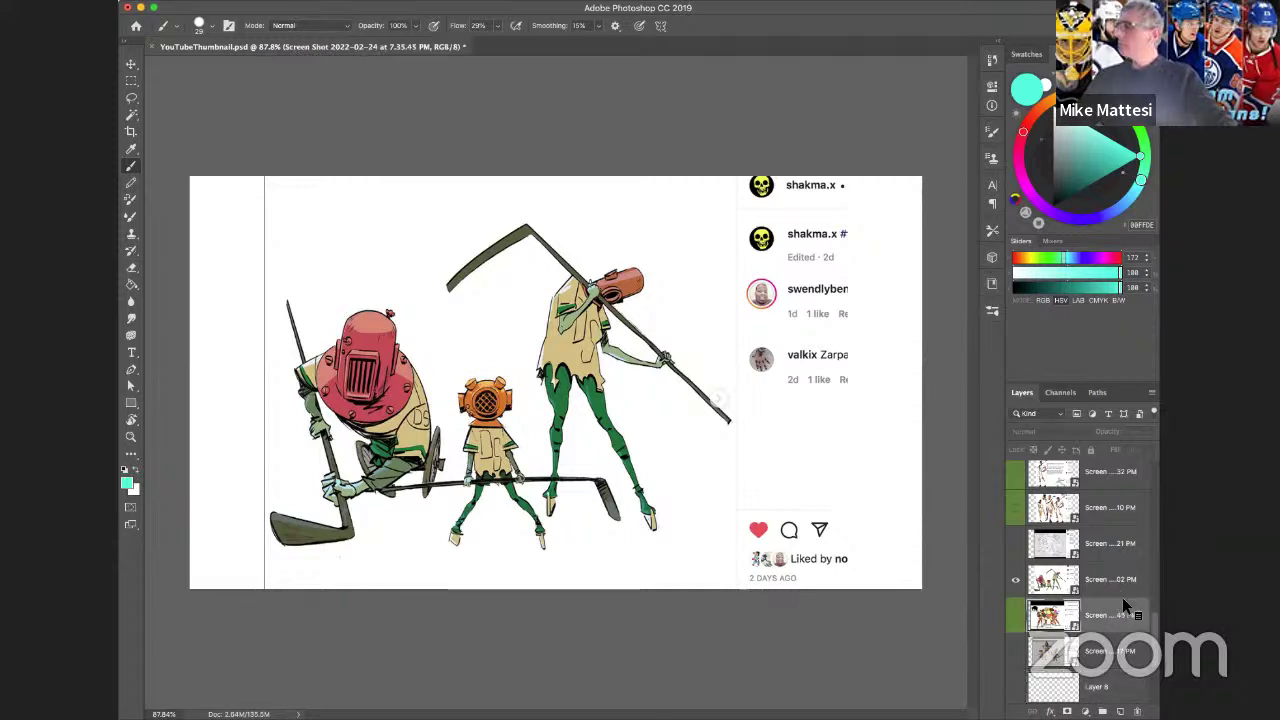
pyautogui.rightClick(1118, 603)
pyautogui.click(1133, 609)
pyautogui.scroll(2, 1158, 622)
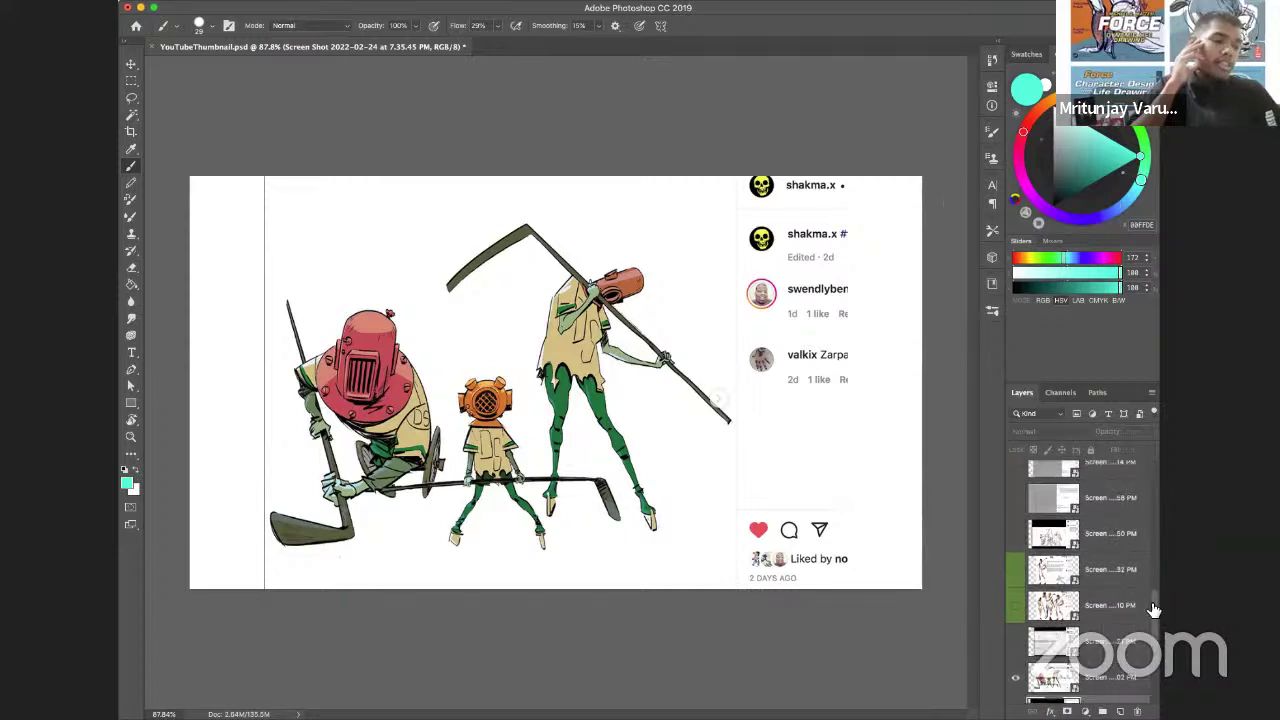
pyautogui.rightClick(1127, 592)
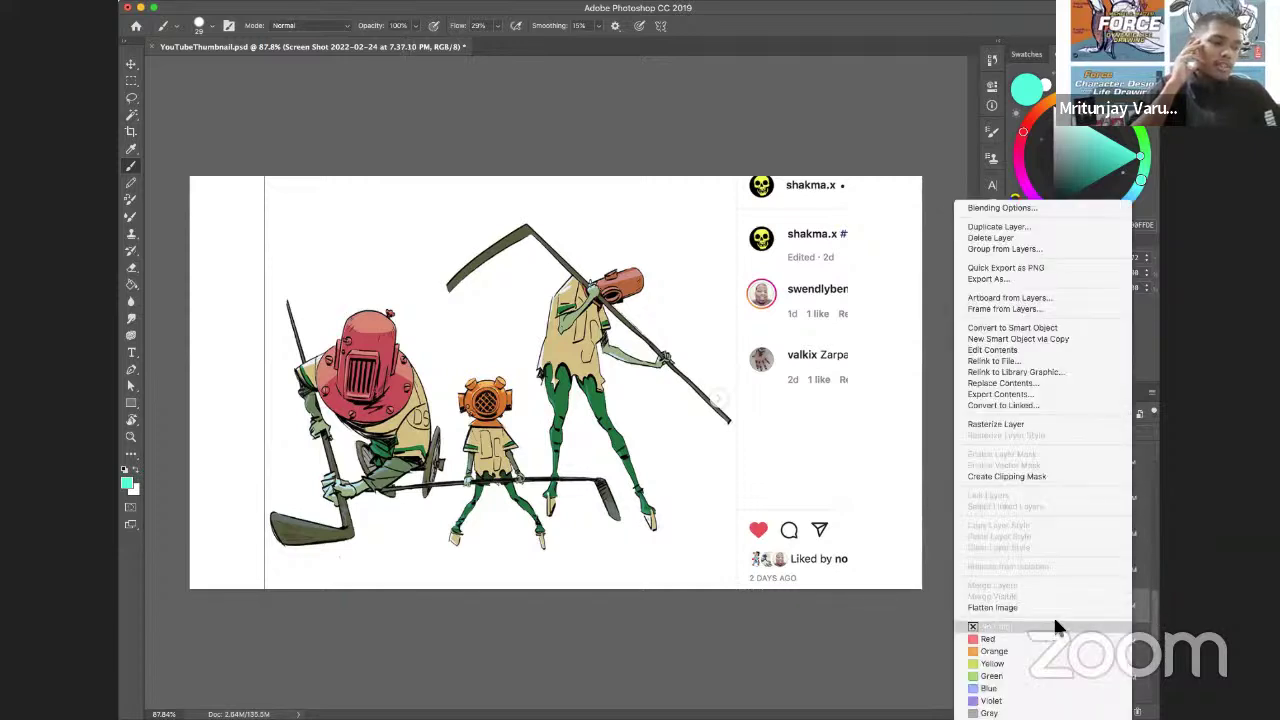
pyautogui.click(1150, 608)
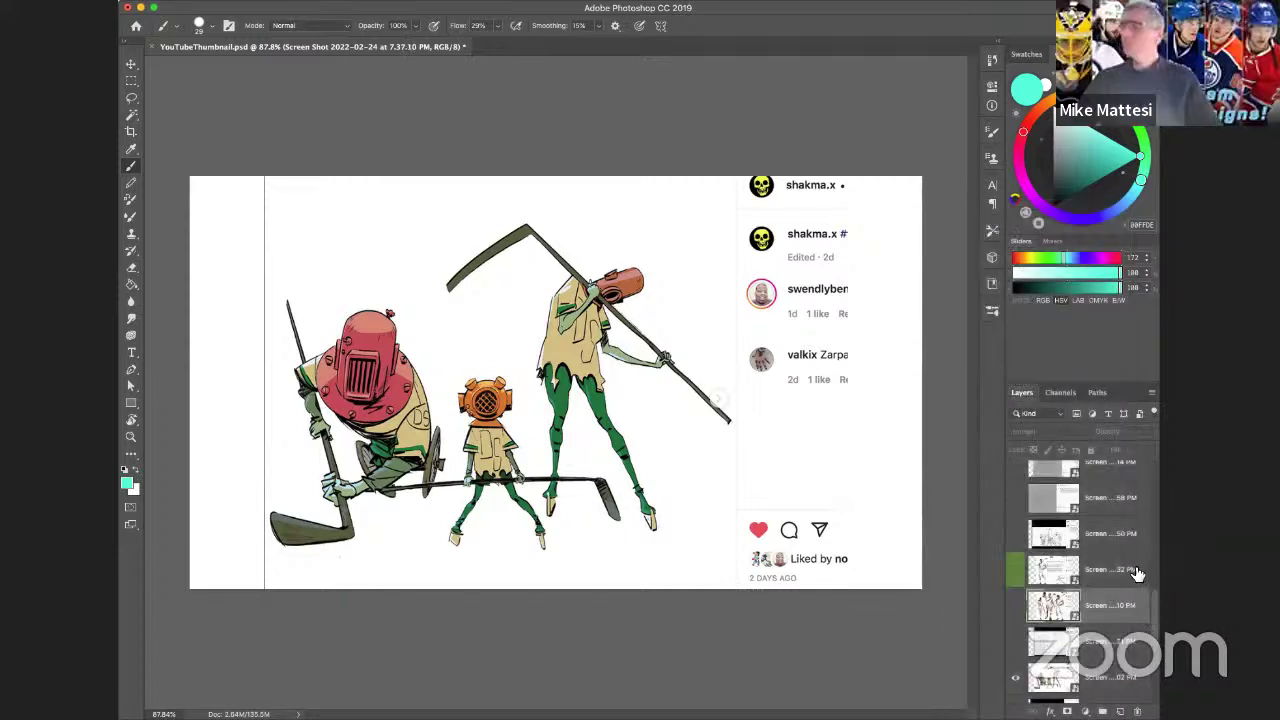
pyautogui.rightClick(1133, 570)
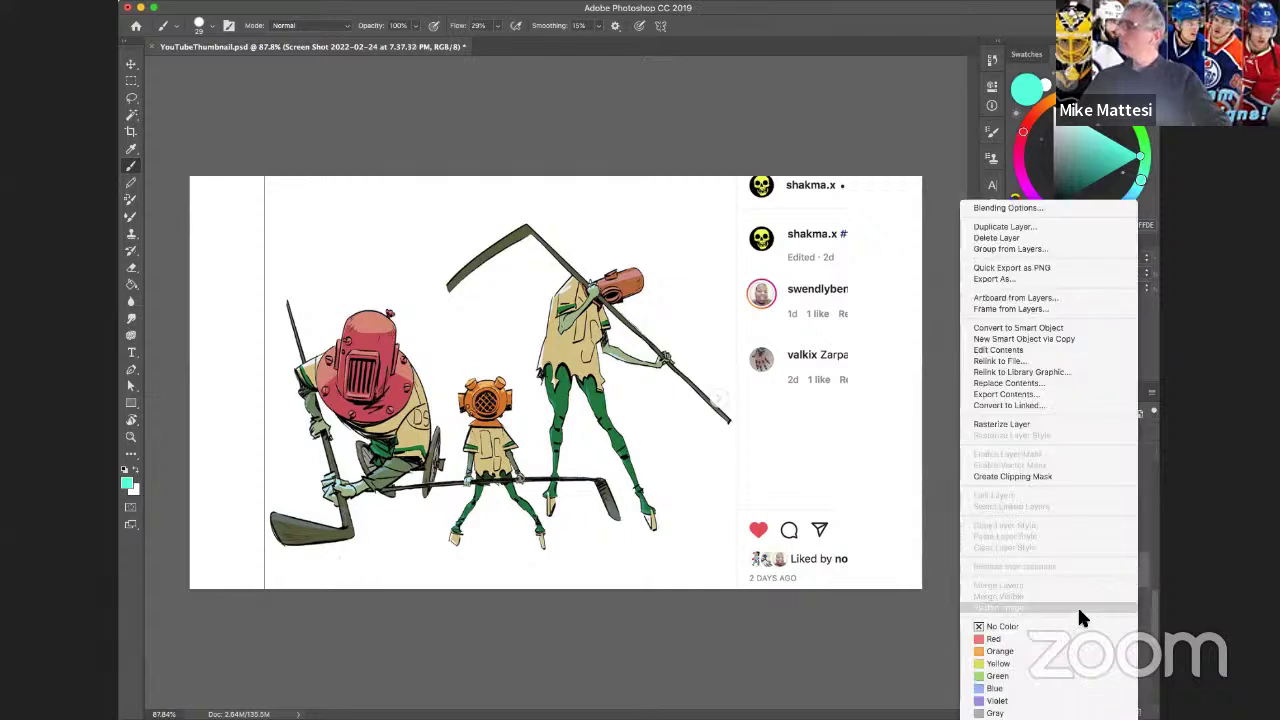
pyautogui.click(1079, 618)
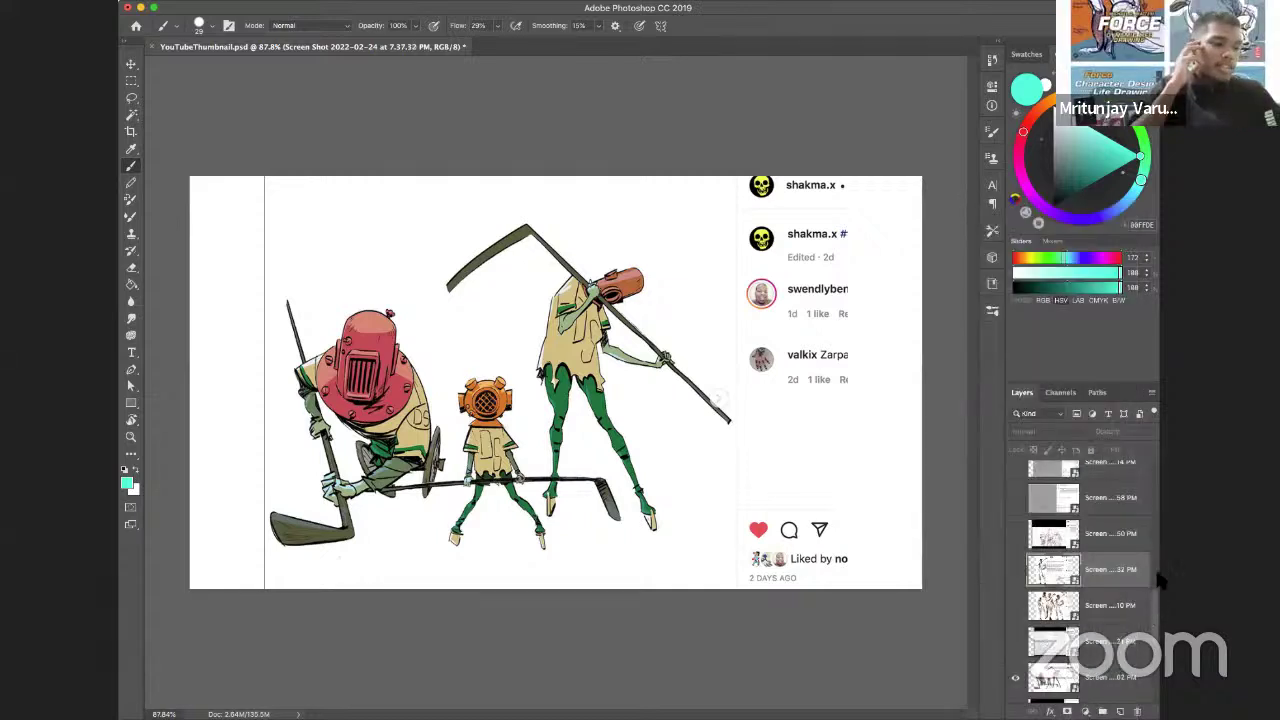
# Hide the diving-helmet team screenshot and show the Team Lycanthrope sketch screenshot.
pyautogui.moveTo(1157, 600)
pyautogui.mouseDown()
pyautogui.moveTo(1157, 540)
pyautogui.moveTo(1141, 584)
pyautogui.moveTo(1150, 610)
pyautogui.moveTo(1151, 462)
pyautogui.moveTo(1150, 612)
pyautogui.mouseUp()
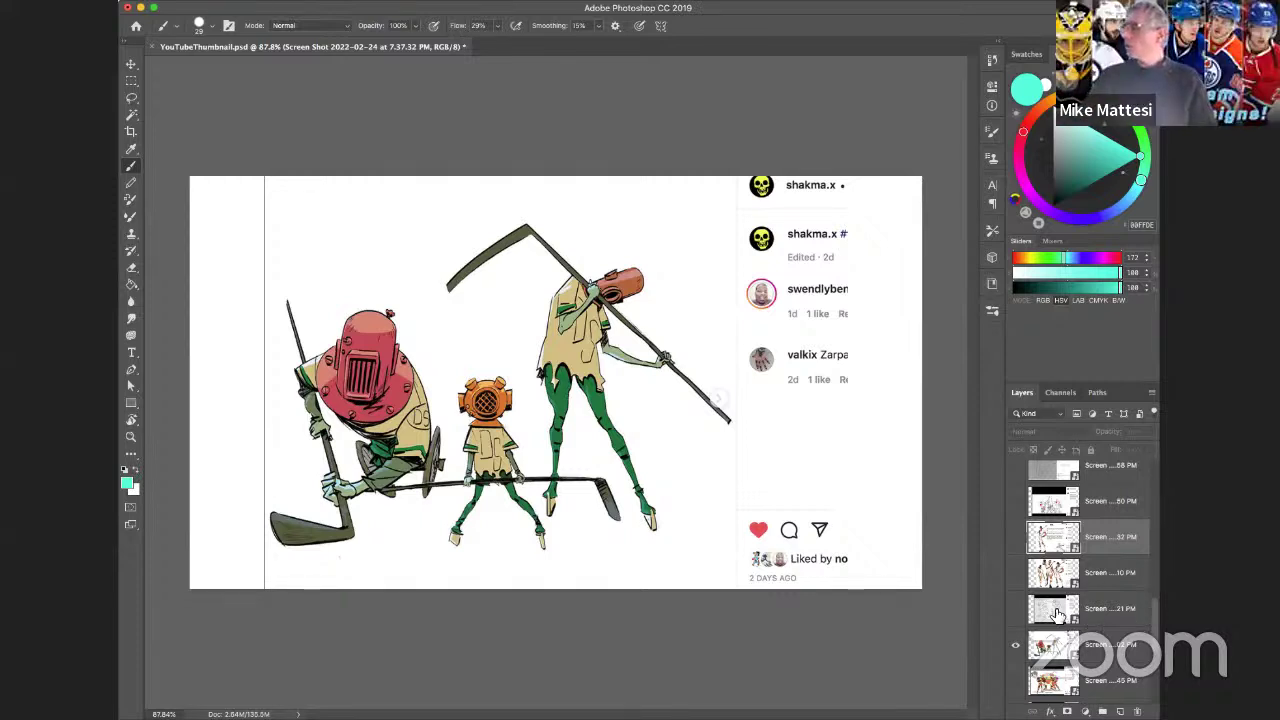
pyautogui.click(1019, 648)
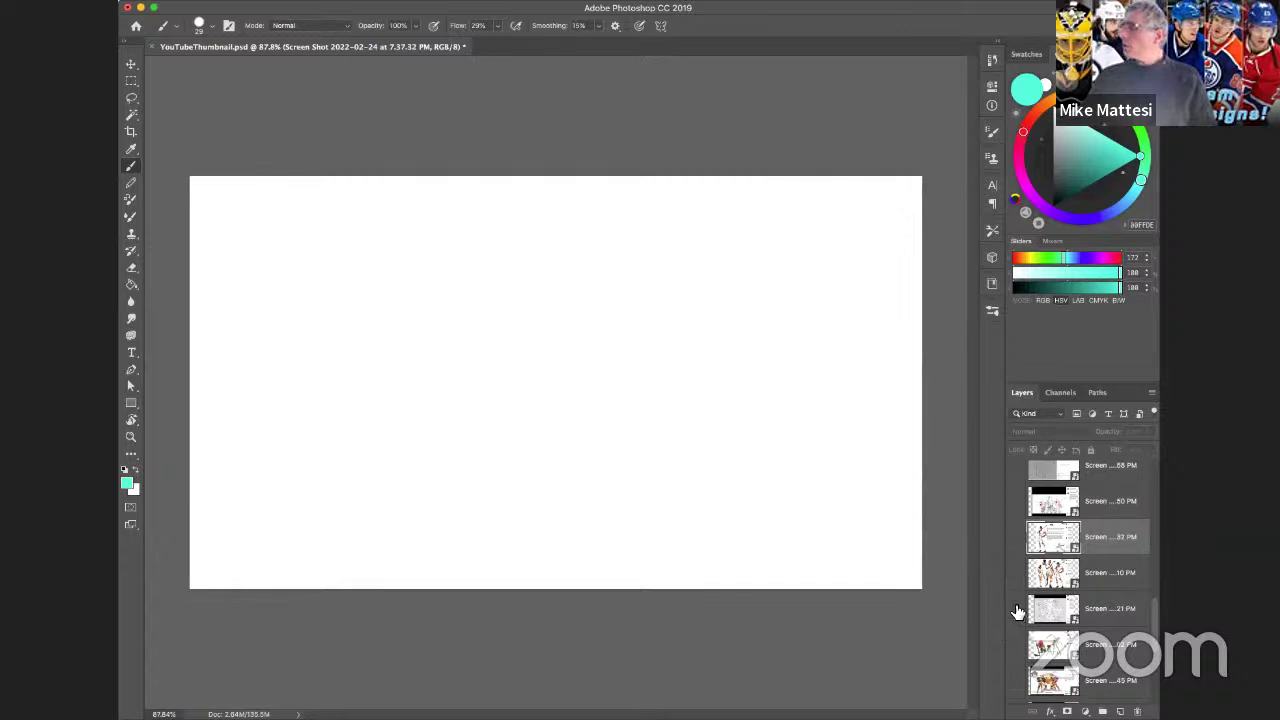
pyautogui.click(1018, 608)
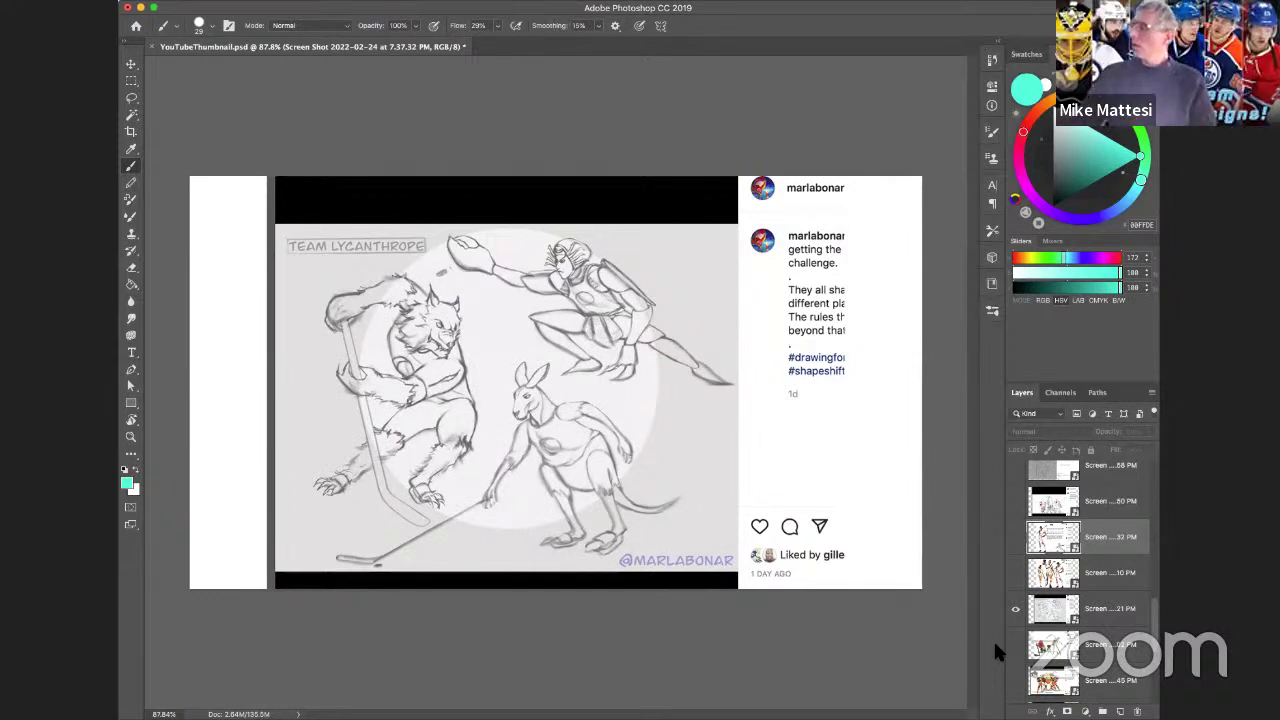
# Hide the Team Lycanthrope screenshot and show the Sheet #1 screenshot with three players in white uniforms.
pyautogui.scroll(1, 1158, 610)
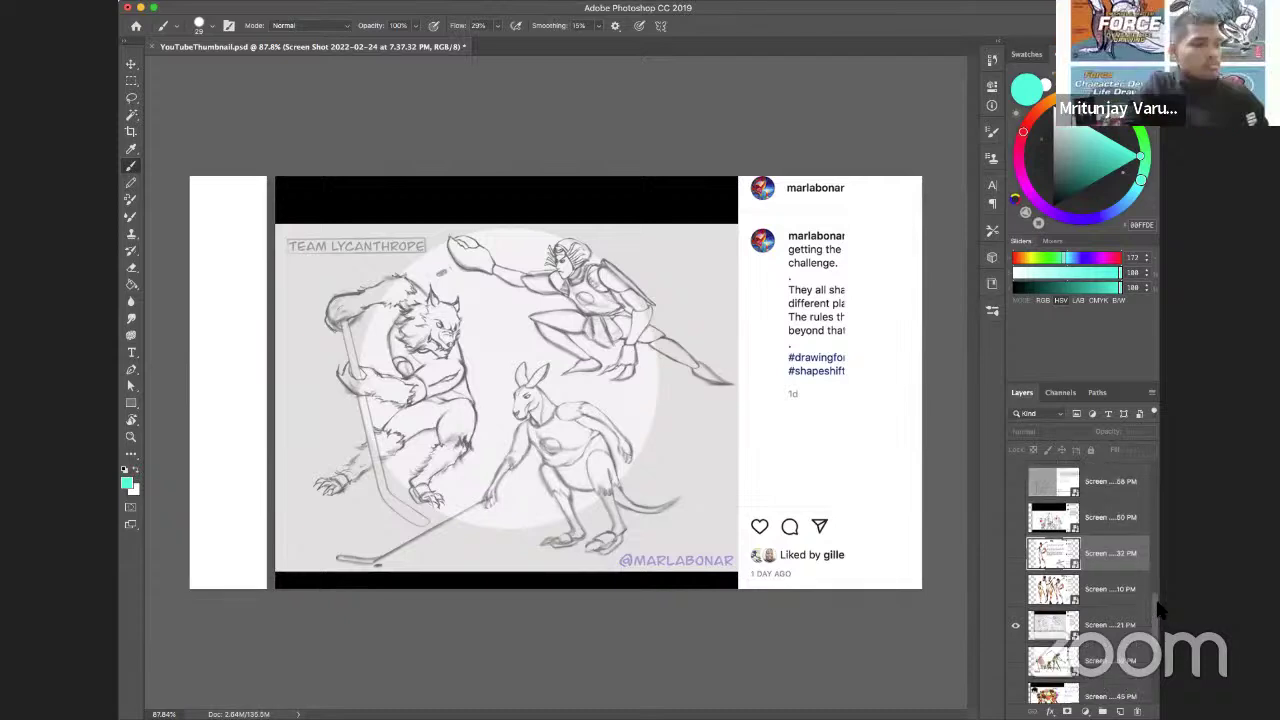
pyautogui.scroll(1, 1150, 607)
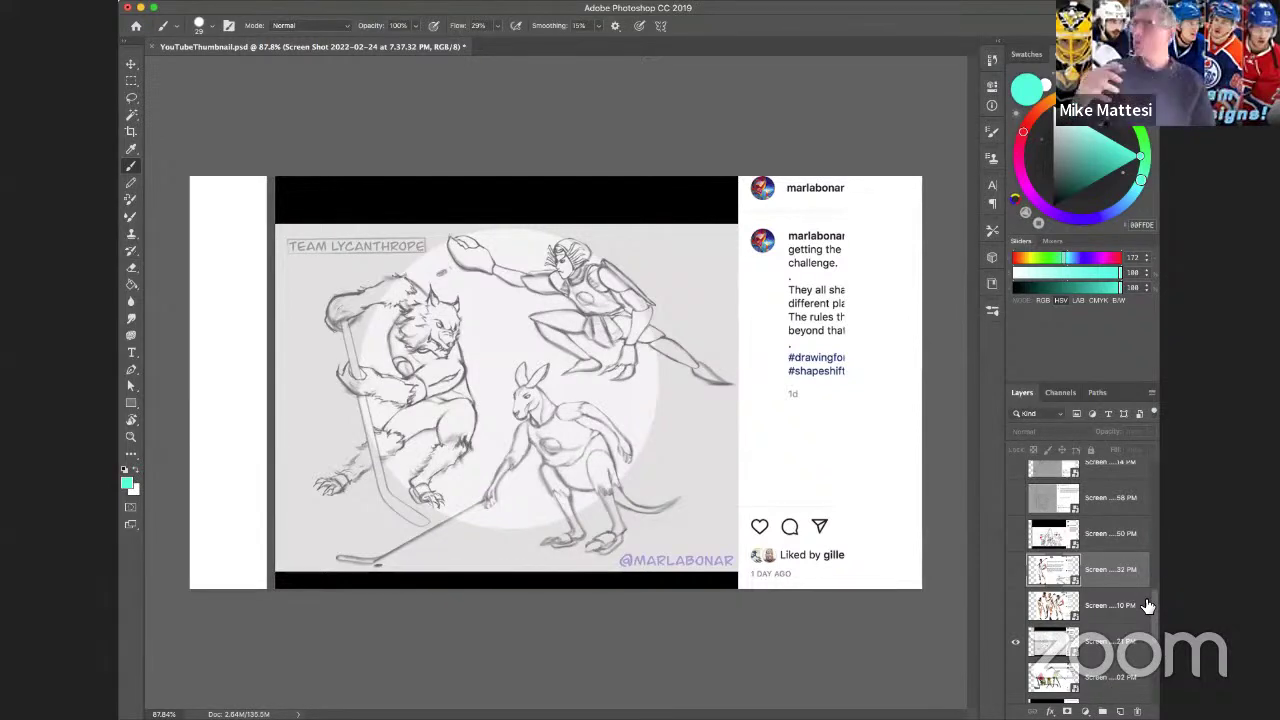
pyautogui.click(1017, 641)
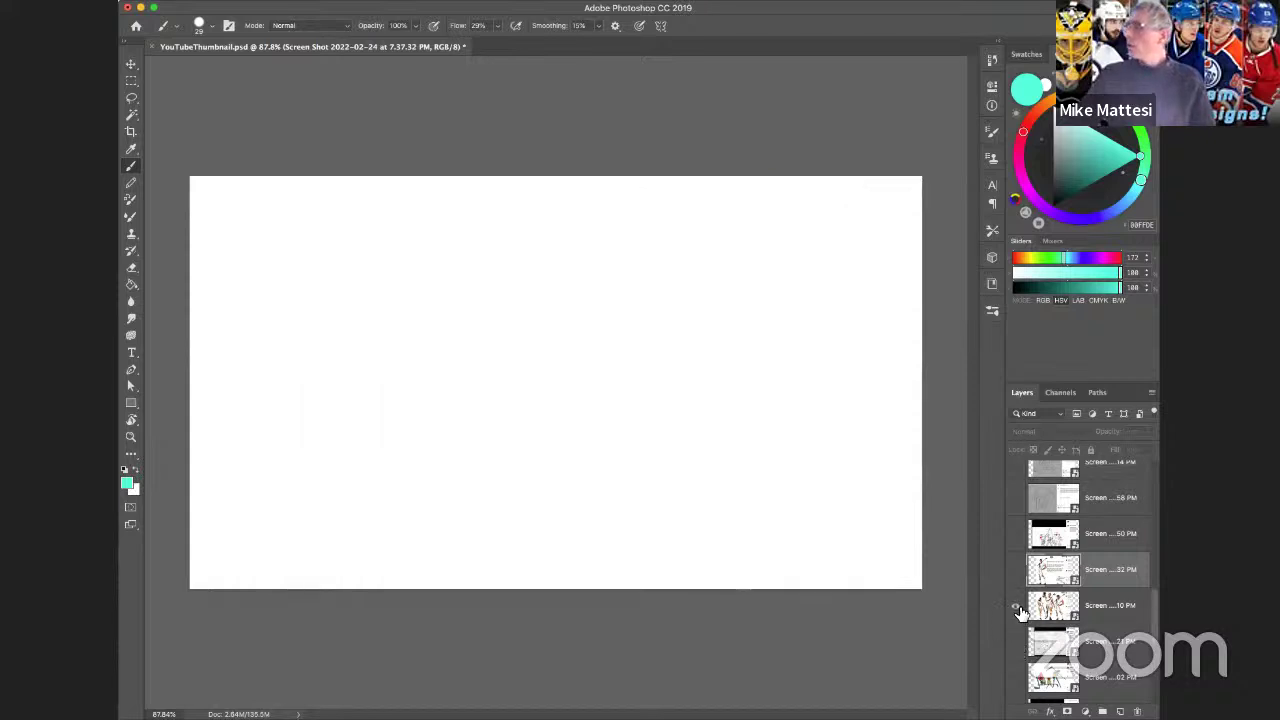
pyautogui.click(1017, 606)
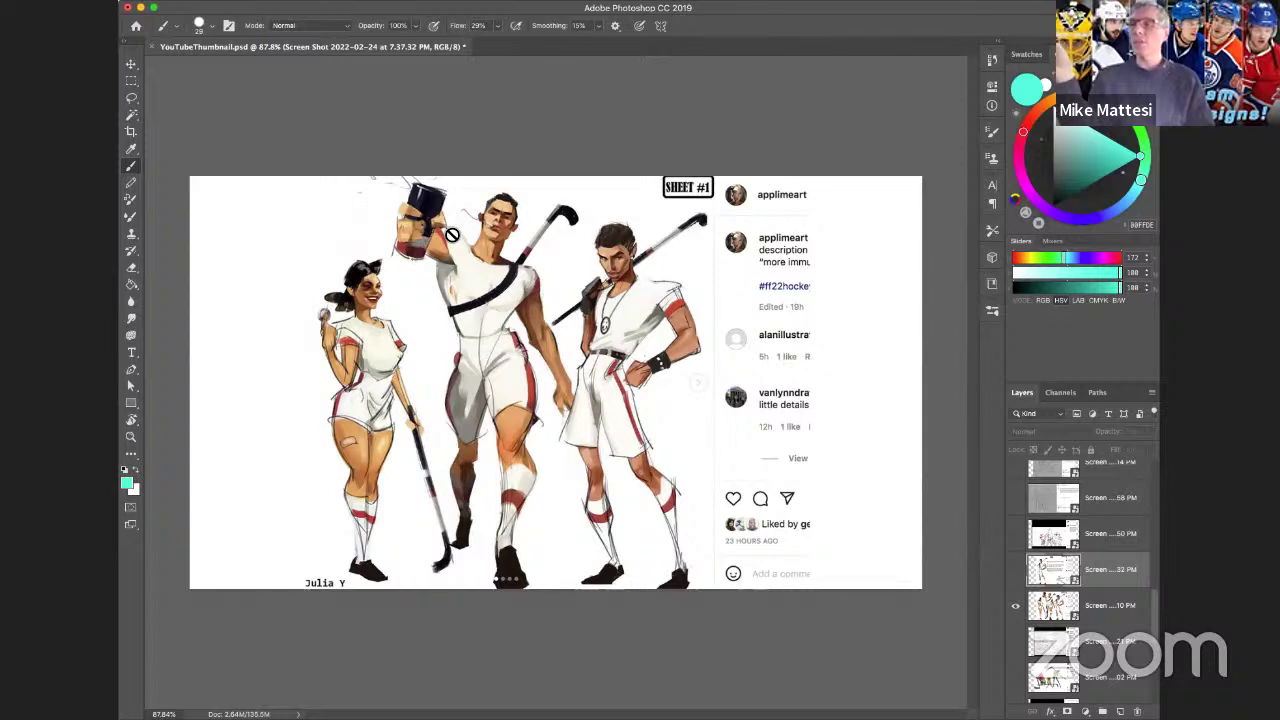
# Show the Sheet #4 character description over the Sheet #1 team screenshot to review it, and hide it again.
pyautogui.click(1015, 571)
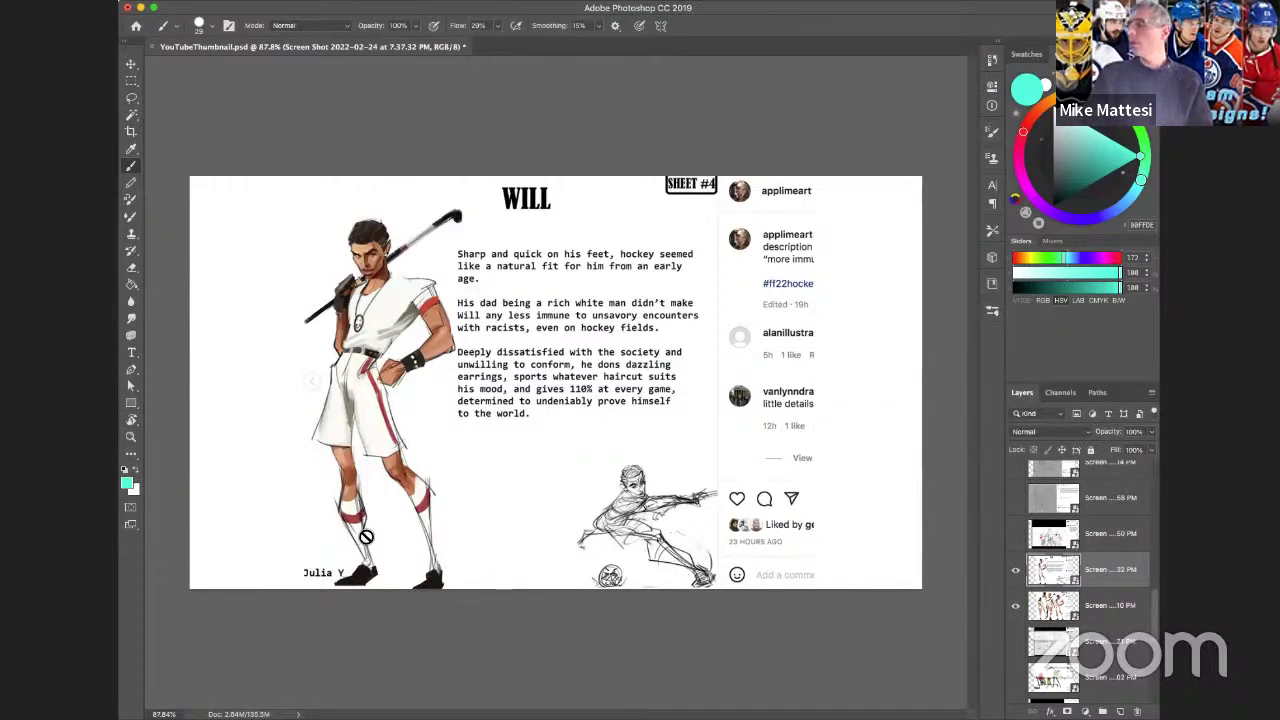
pyautogui.click(1016, 570)
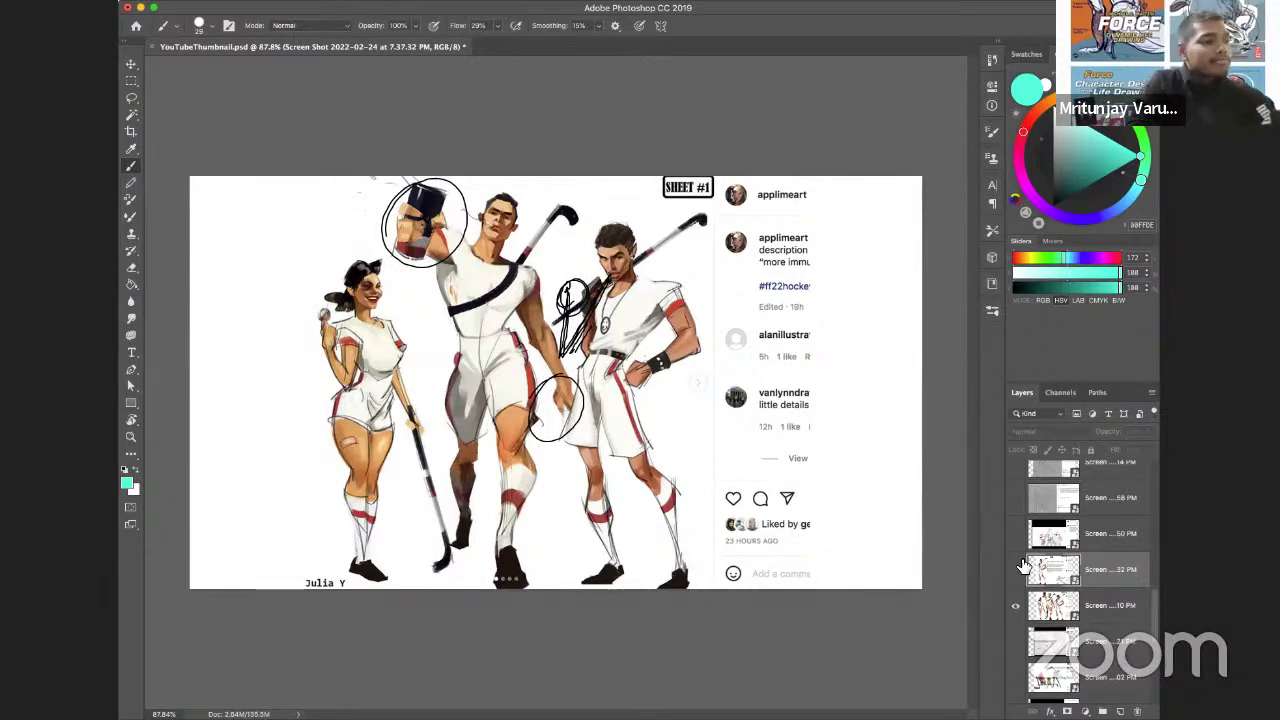
# Hide the Sheet #1 team screenshot and show the sketched team screenshot with red heart jerseys.
pyautogui.click(1020, 567)
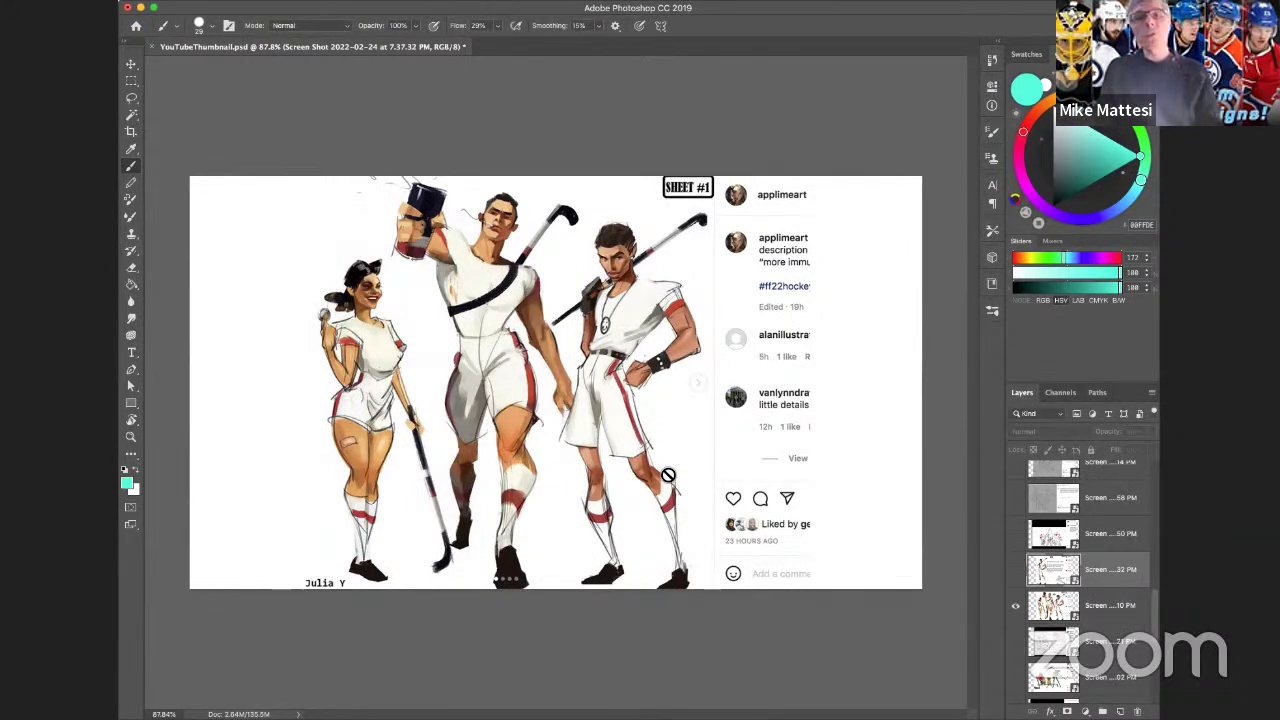
pyautogui.click(1015, 605)
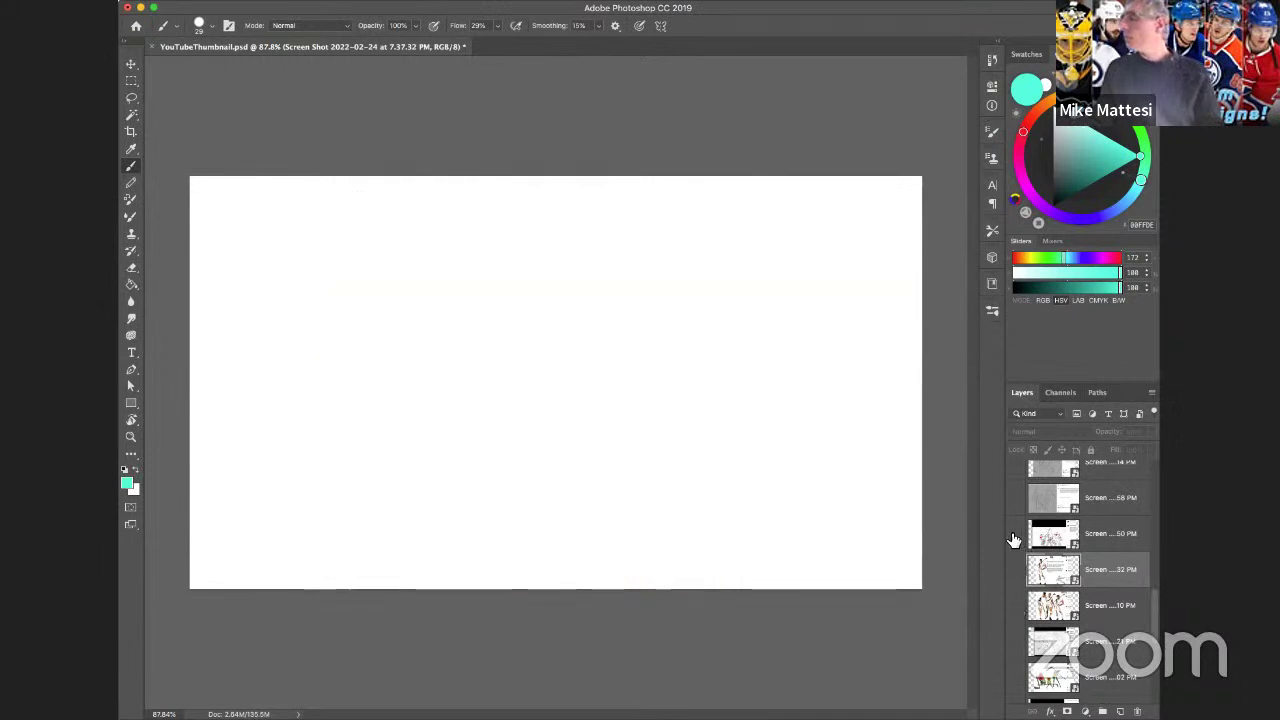
pyautogui.click(1015, 535)
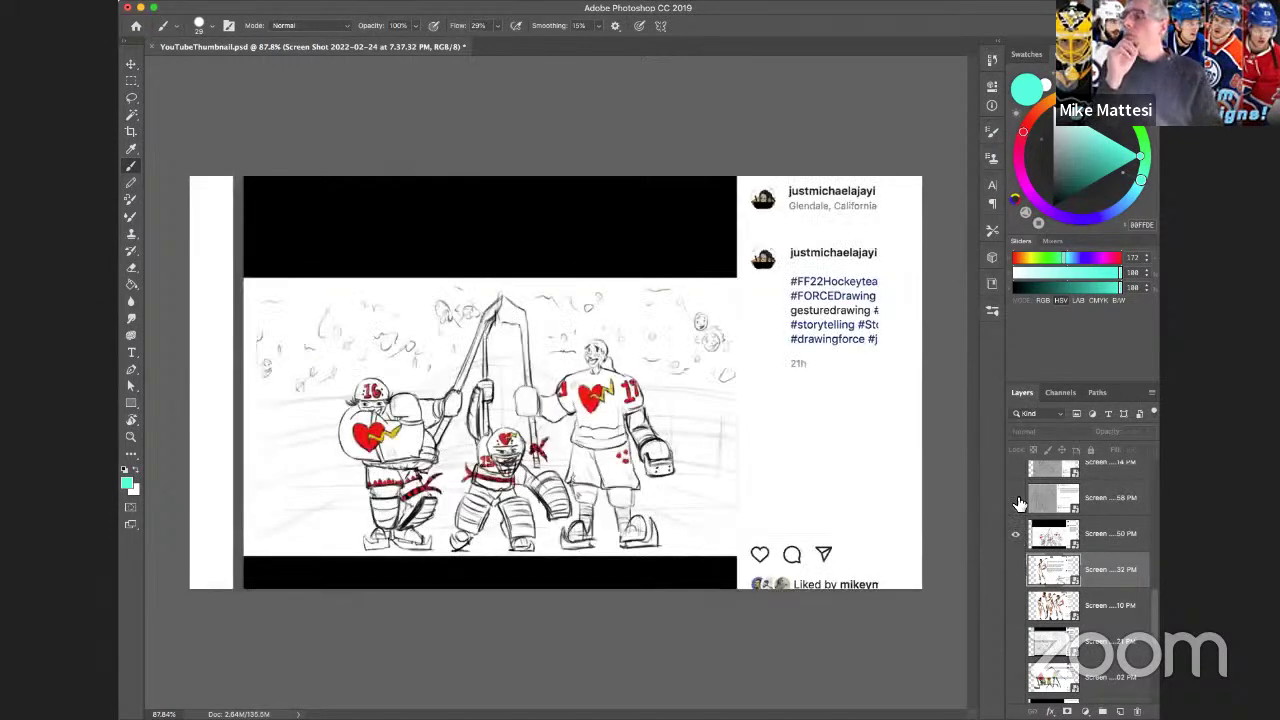
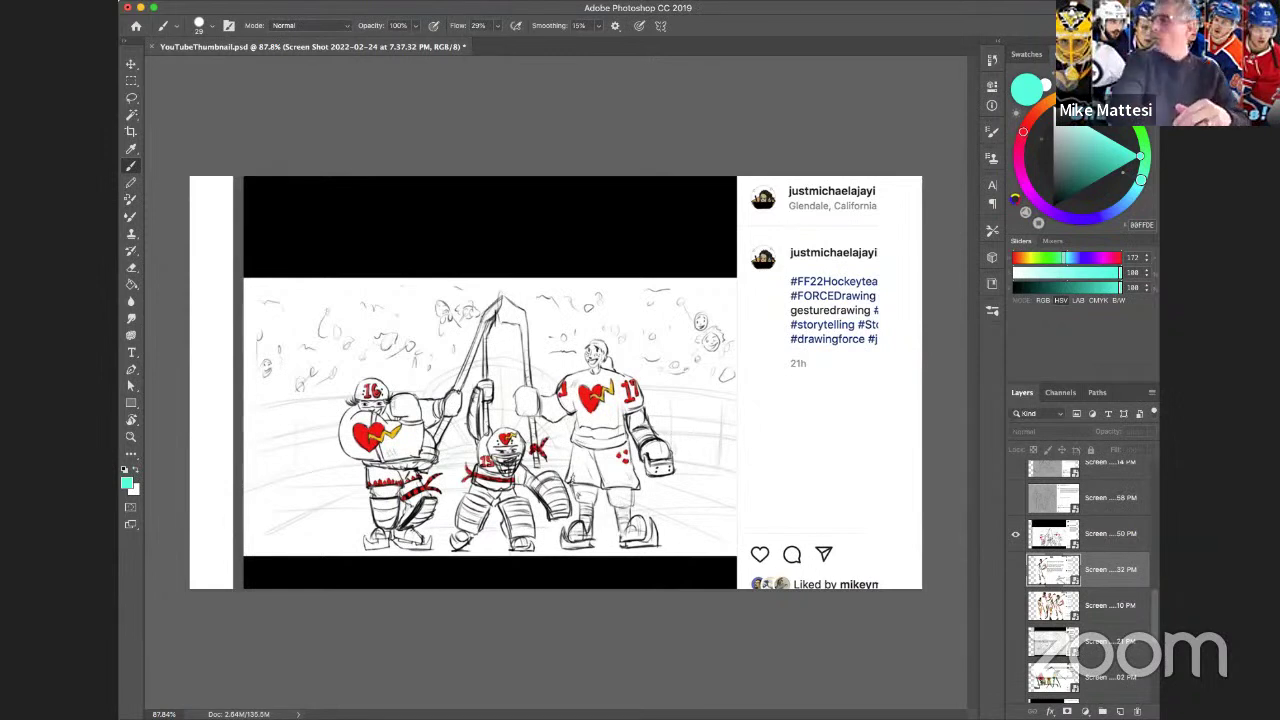
# Hide the red heart jersey team screenshot and show the grey line-art screenshot of the wheel-skate hockey team.
pyautogui.click(1015, 533)
pyautogui.click(1015, 498)
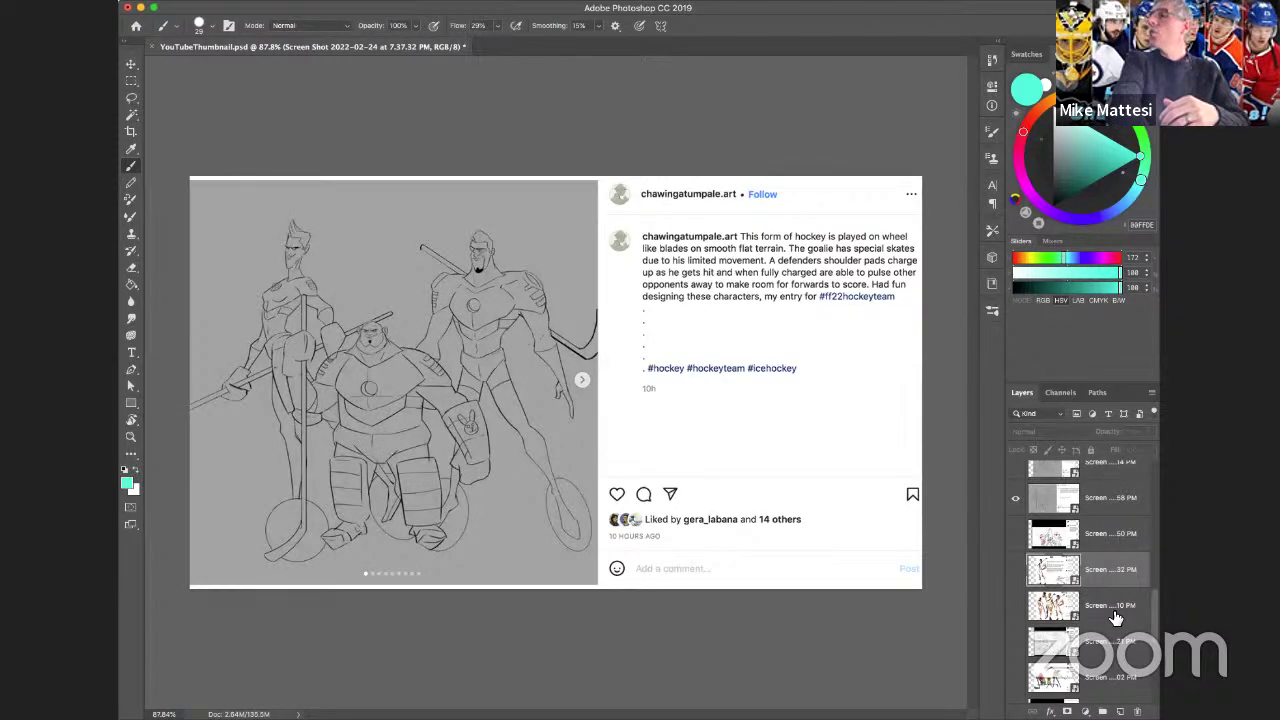
# Show the grey lunging goalie screenshot ending in 14 PM over the wheel-skate team to review it, and hide it again.
pyautogui.scroll(1, 1116, 618)
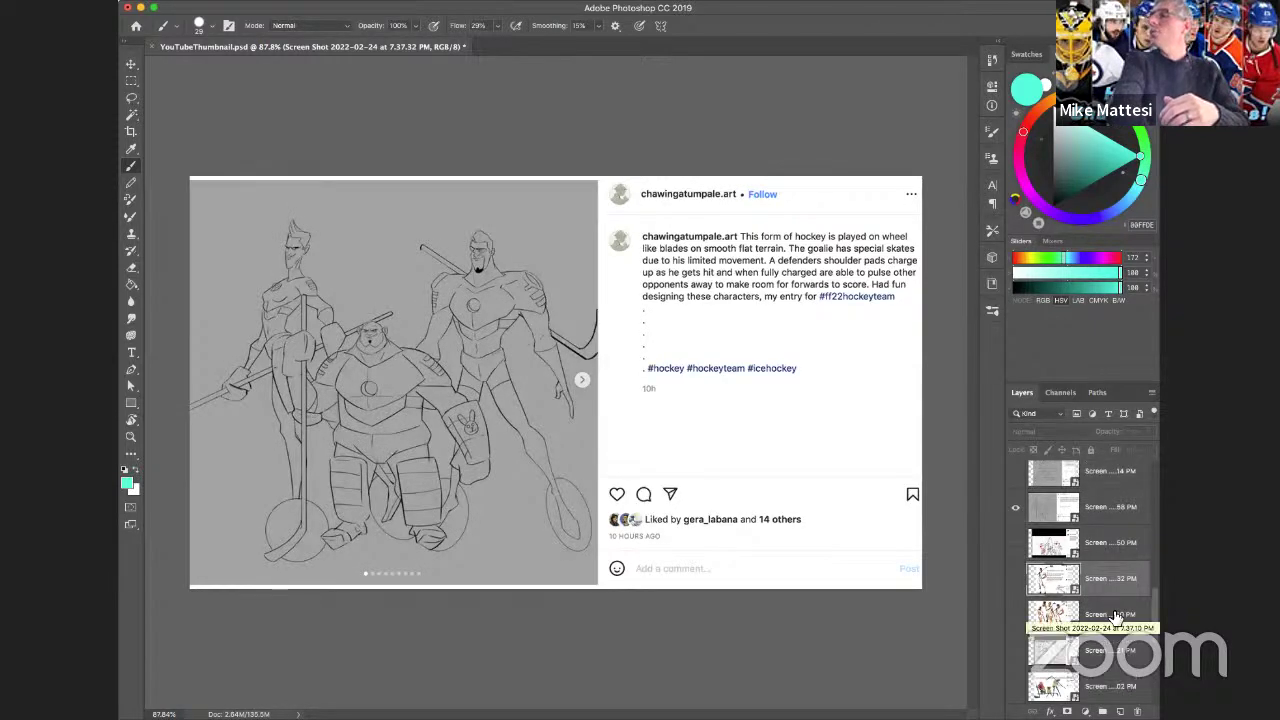
pyautogui.scroll(3, 1116, 617)
pyautogui.scroll(5, 1116, 618)
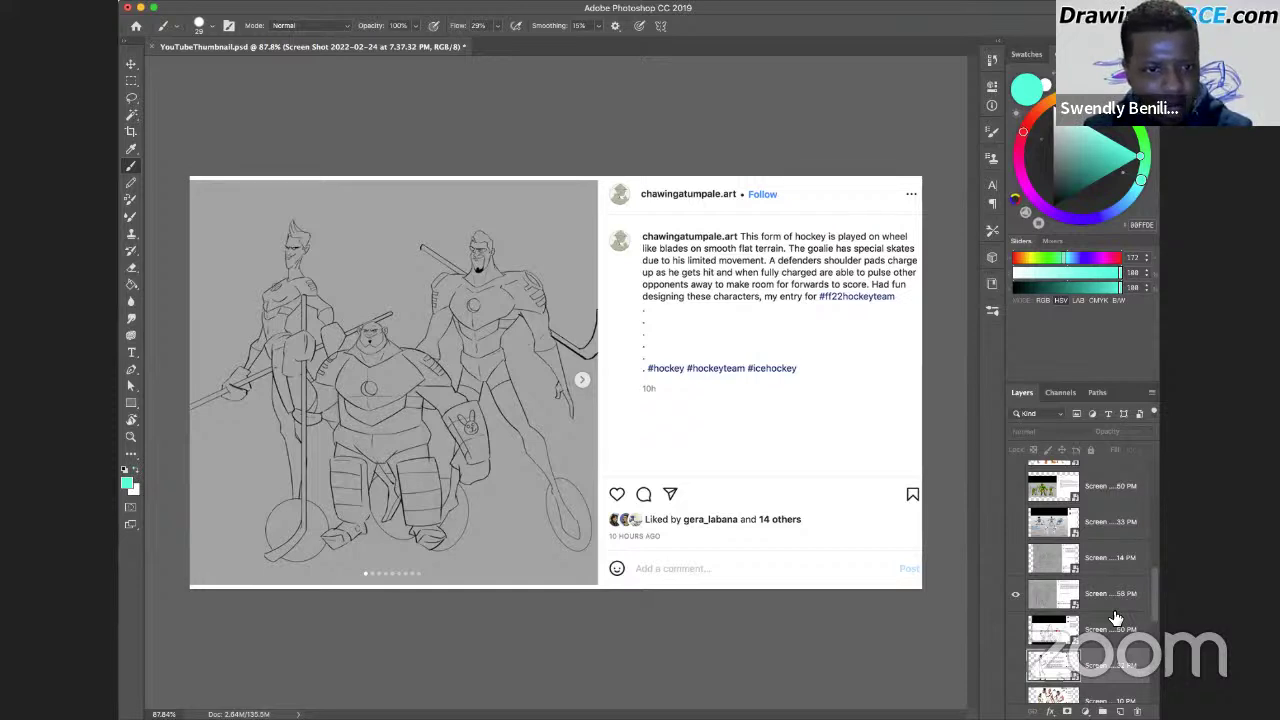
pyautogui.click(1016, 562)
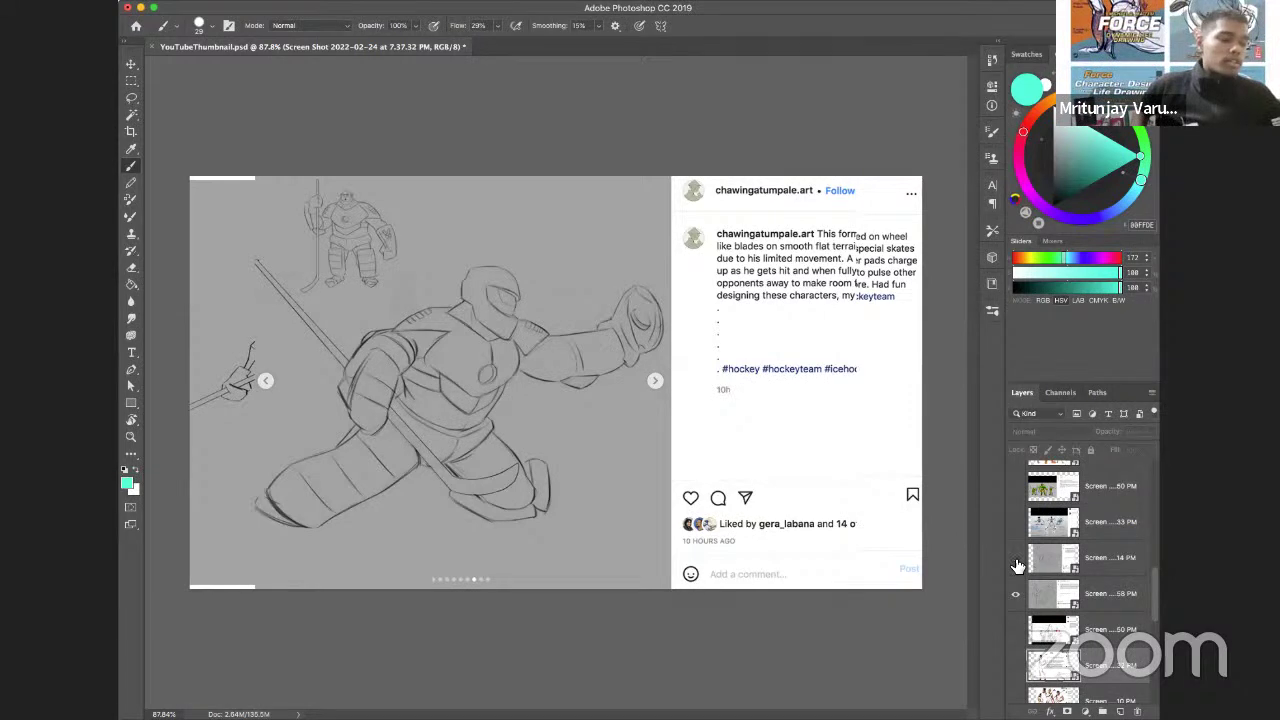
pyautogui.click(1016, 565)
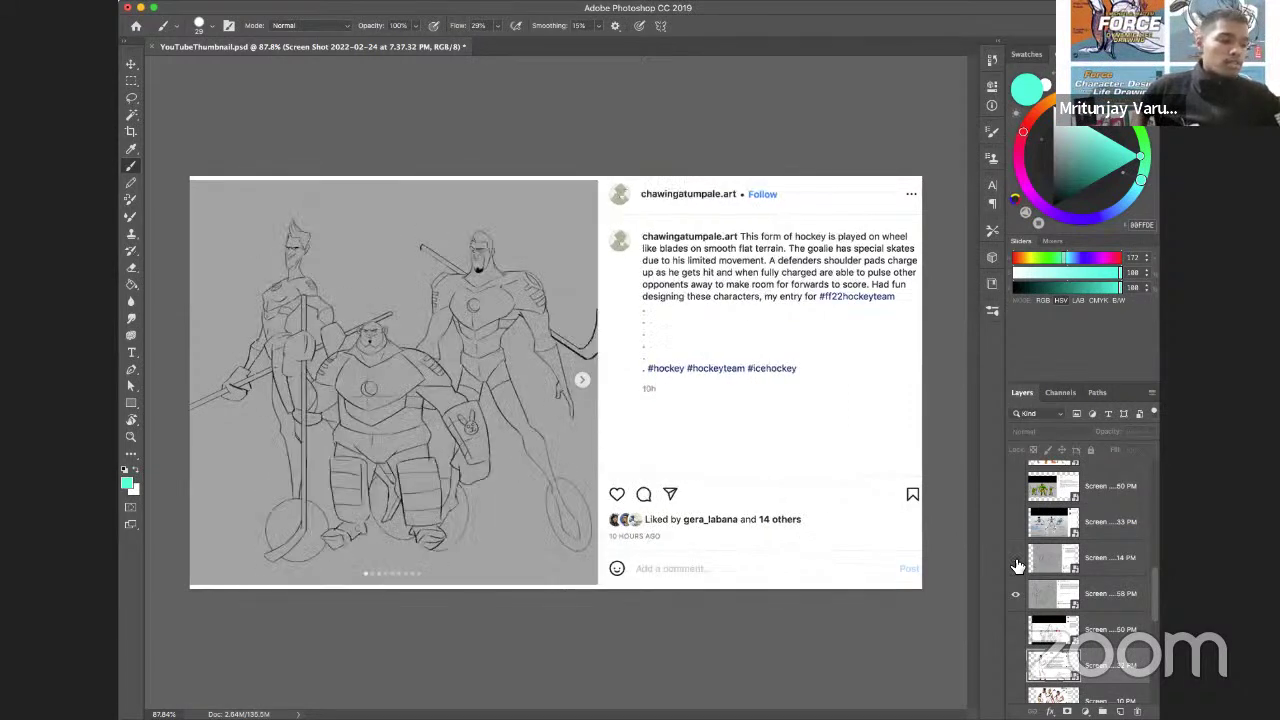
pyautogui.click(1016, 565)
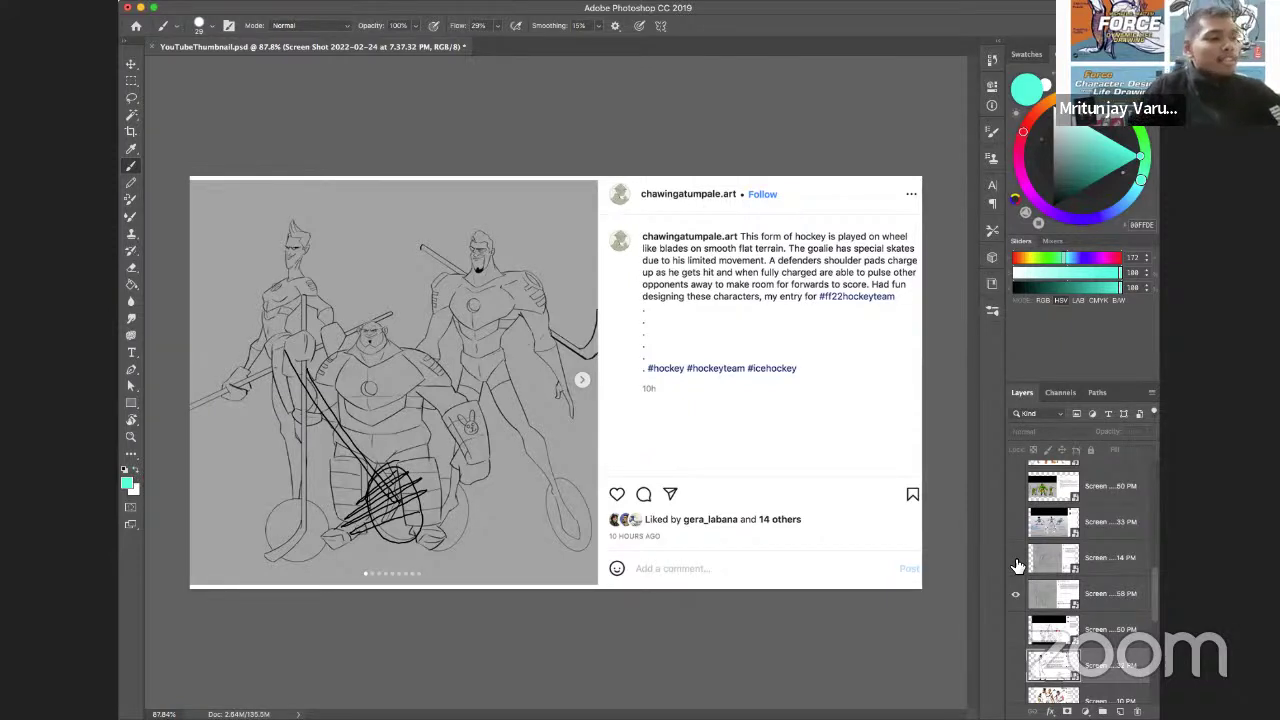
pyautogui.click(1016, 562)
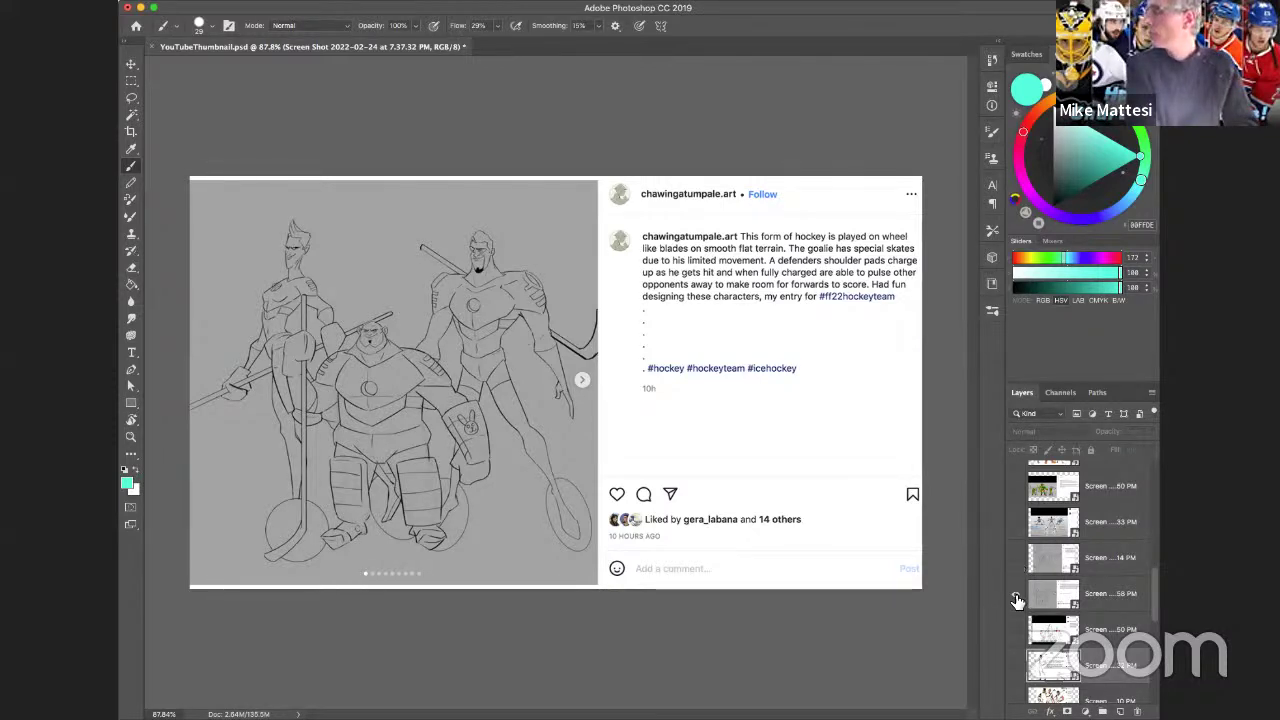
# Hide the grey wheel-skate team screenshot and show the Mecha Hockey screenshot.
pyautogui.click(1017, 600)
pyautogui.click(1018, 522)
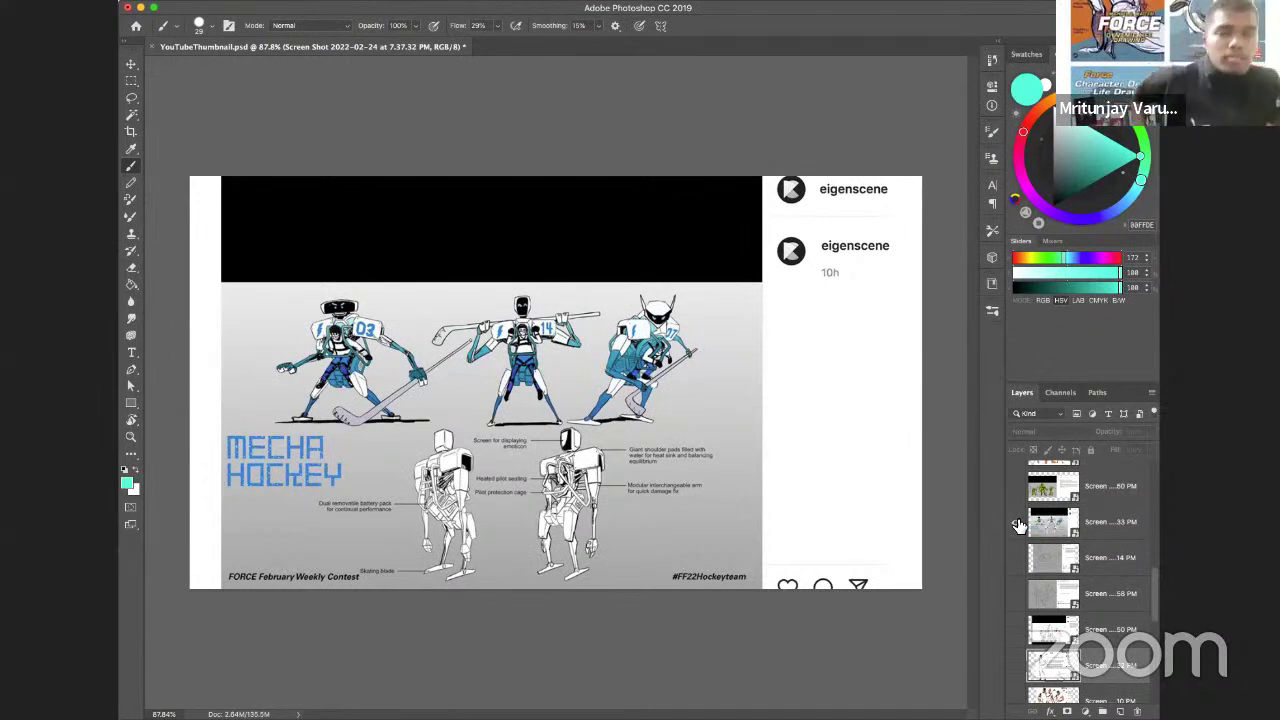
# Hide the Mecha Hockey screenshot and show the screenshot of the team in green and yellow uniforms.
pyautogui.scroll(5, 1018, 525)
pyautogui.scroll(5, 1018, 525)
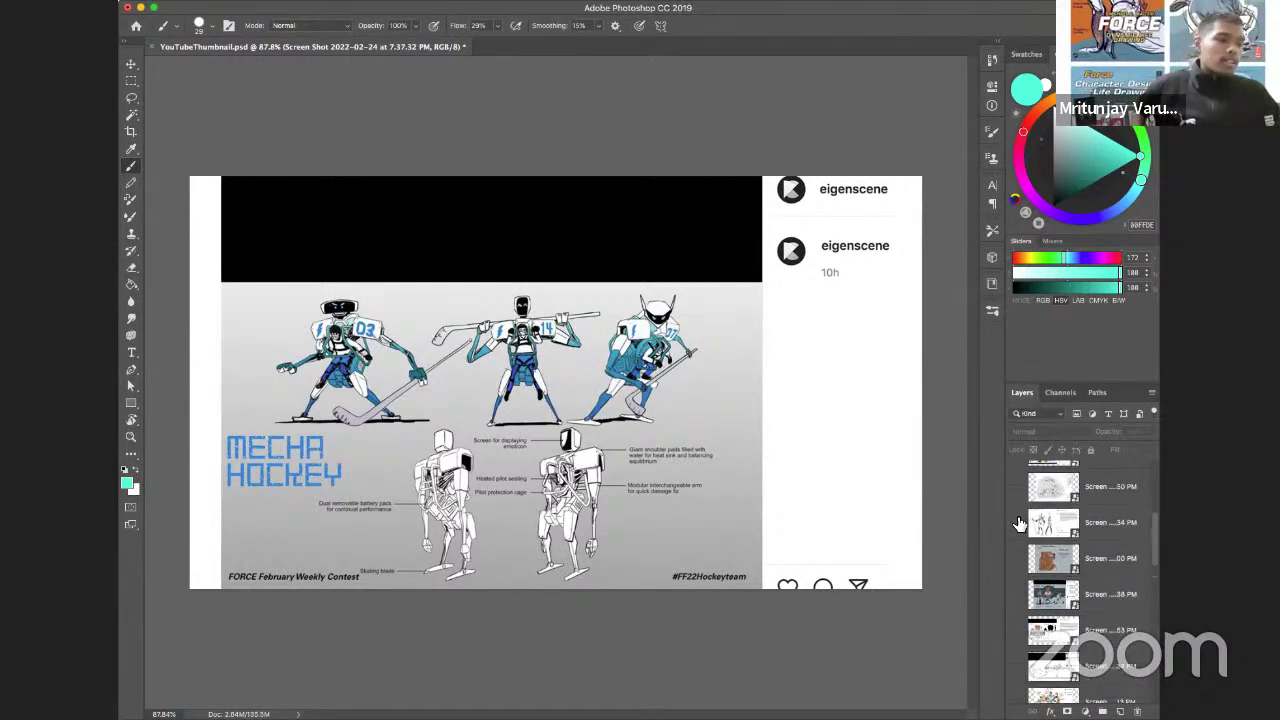
pyautogui.scroll(-5, 1018, 525)
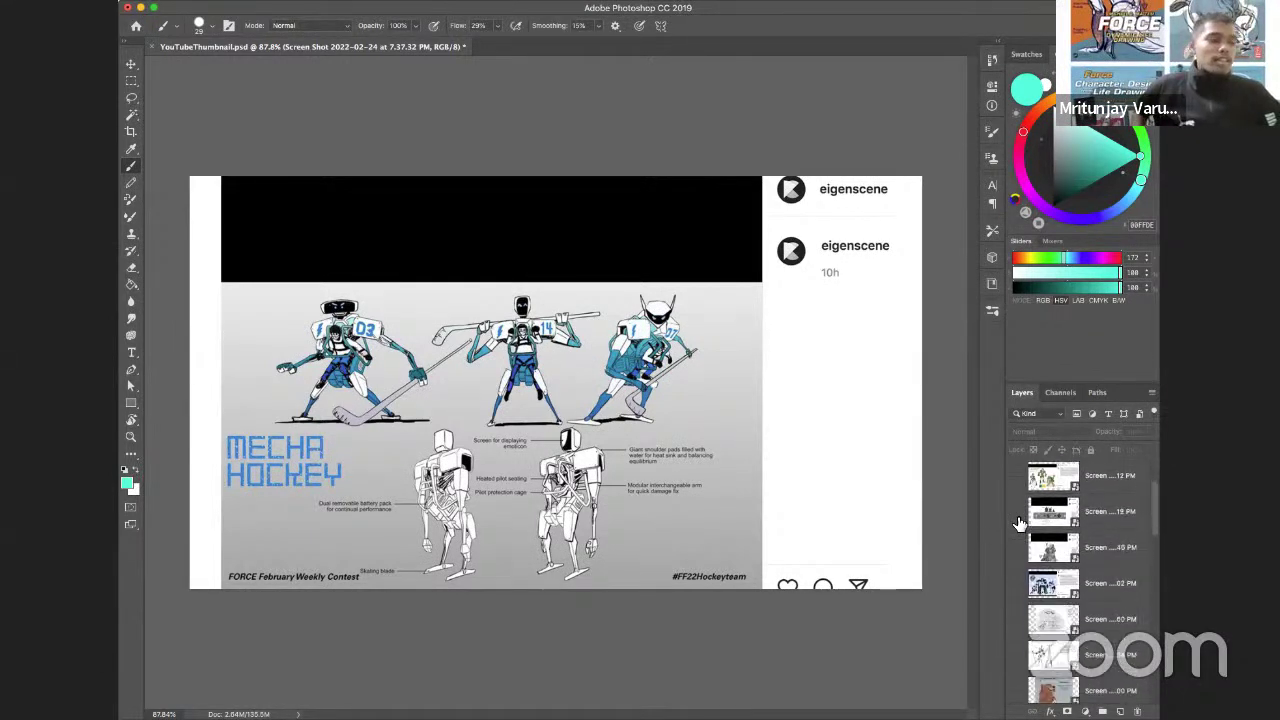
pyautogui.scroll(-4, 1018, 525)
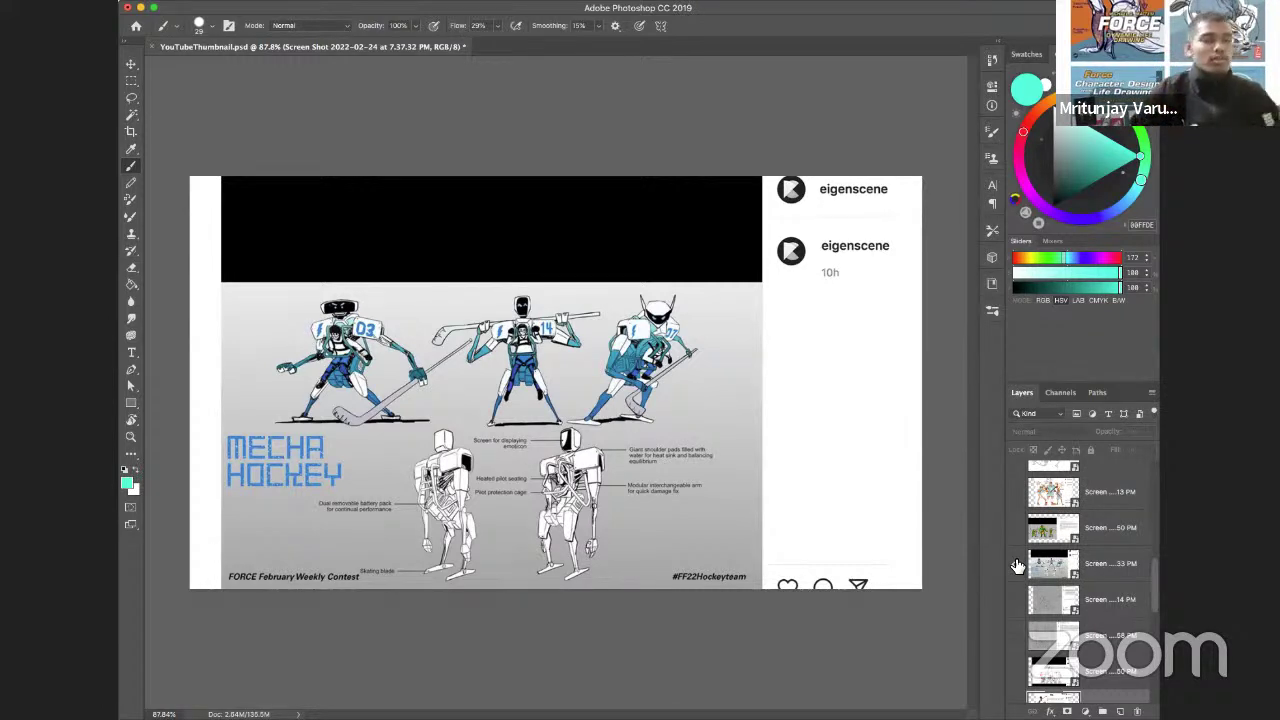
pyautogui.scroll(10, 1017, 566)
pyautogui.scroll(-5, 1017, 566)
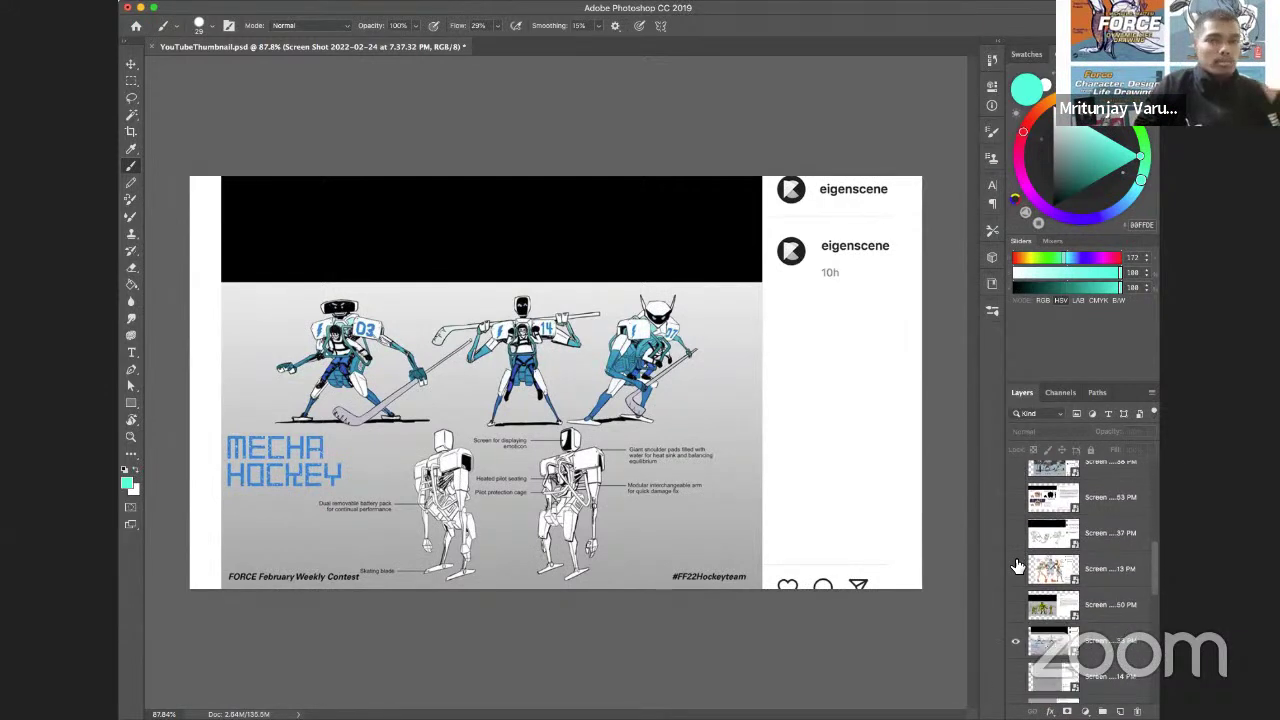
pyautogui.scroll(-1, 1017, 566)
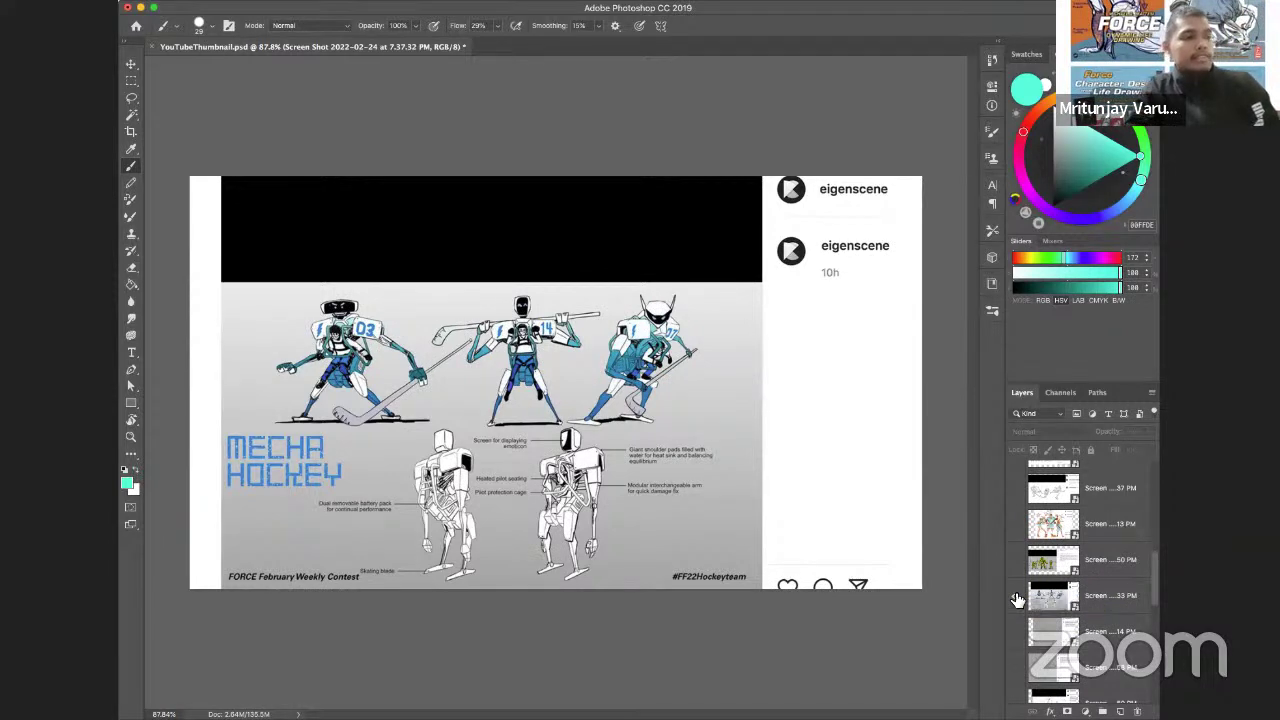
pyautogui.click(1017, 597)
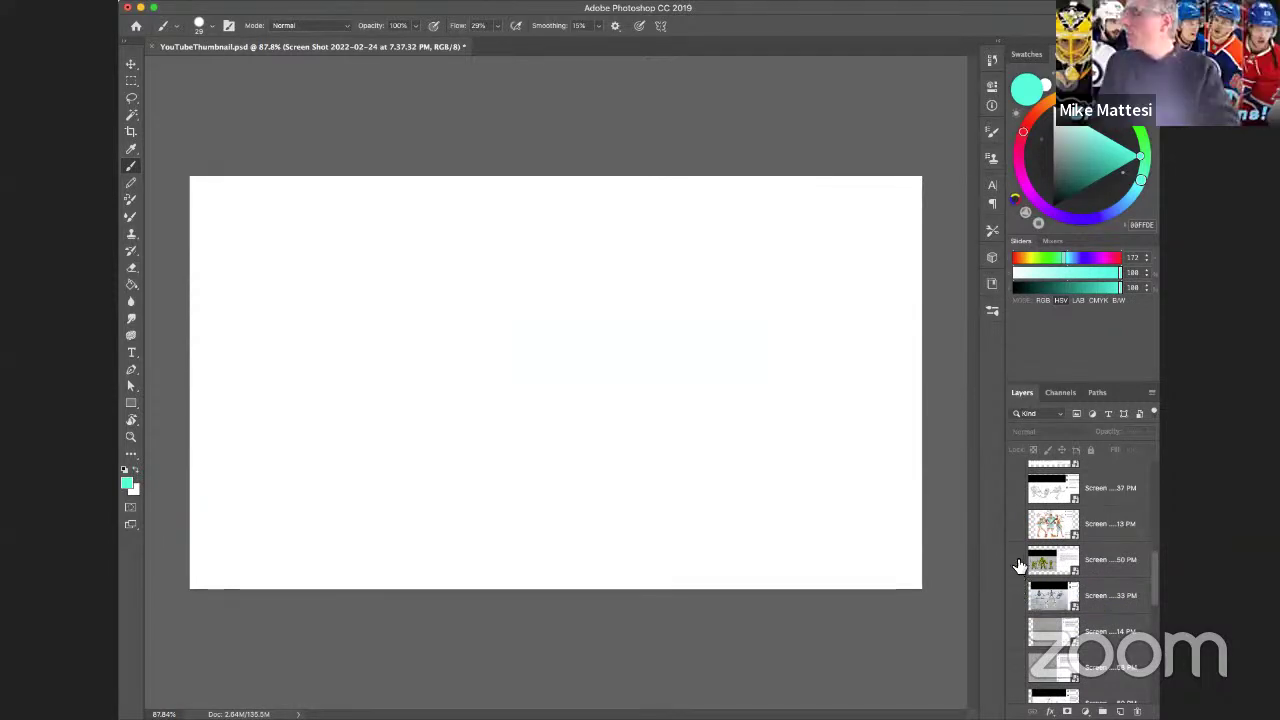
pyautogui.click(1016, 561)
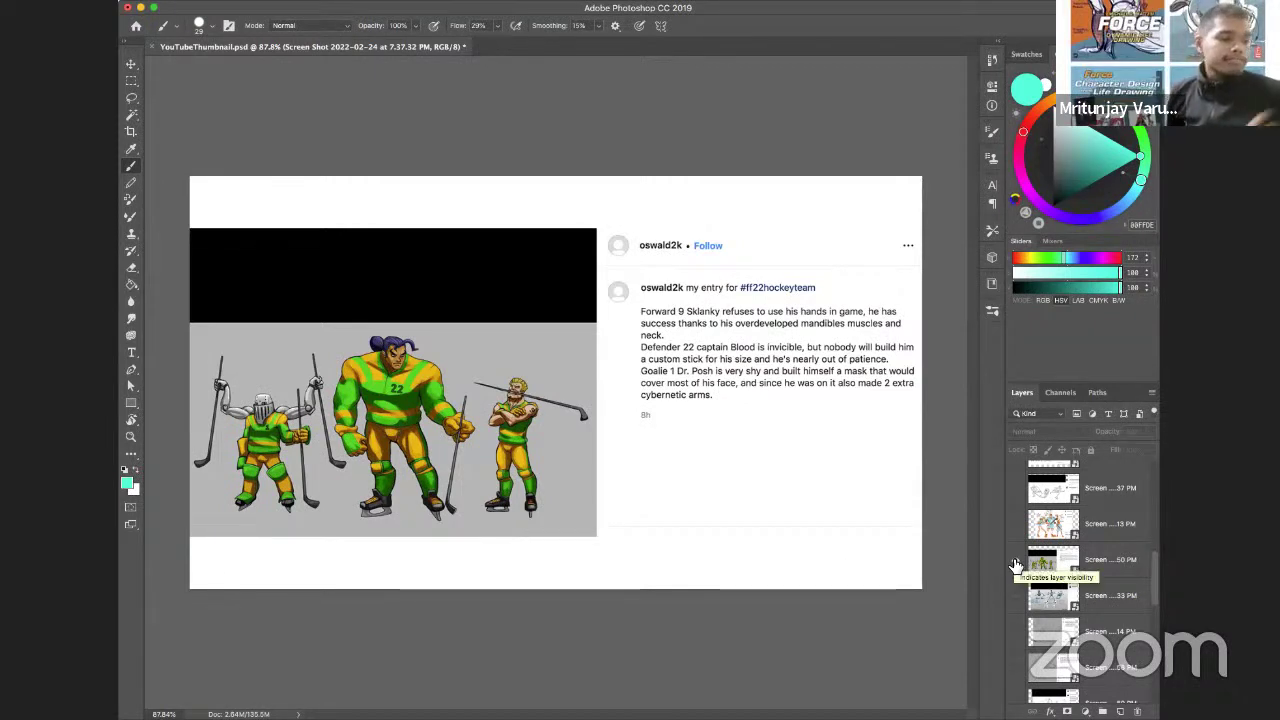
# Replace the green and yellow team screenshot with "The Team!" screenshot, and replace that with the pencil sketch of three skating players.
pyautogui.click(1015, 562)
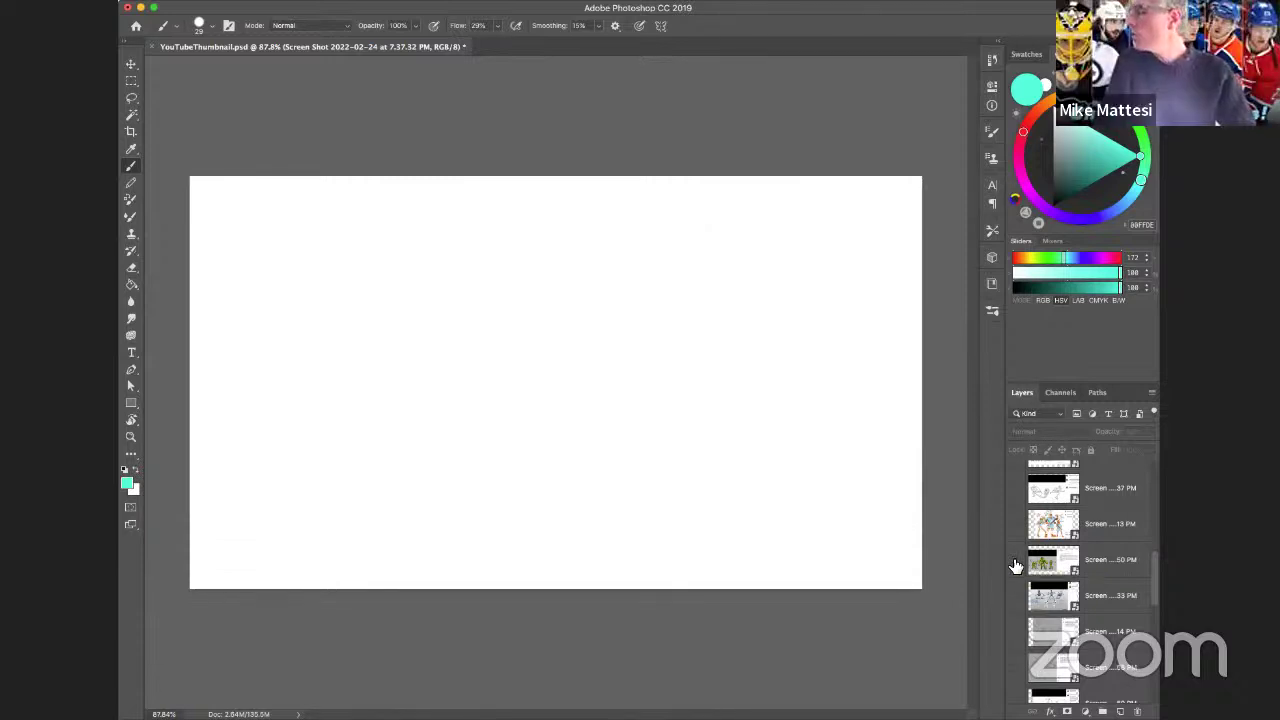
pyautogui.click(1014, 528)
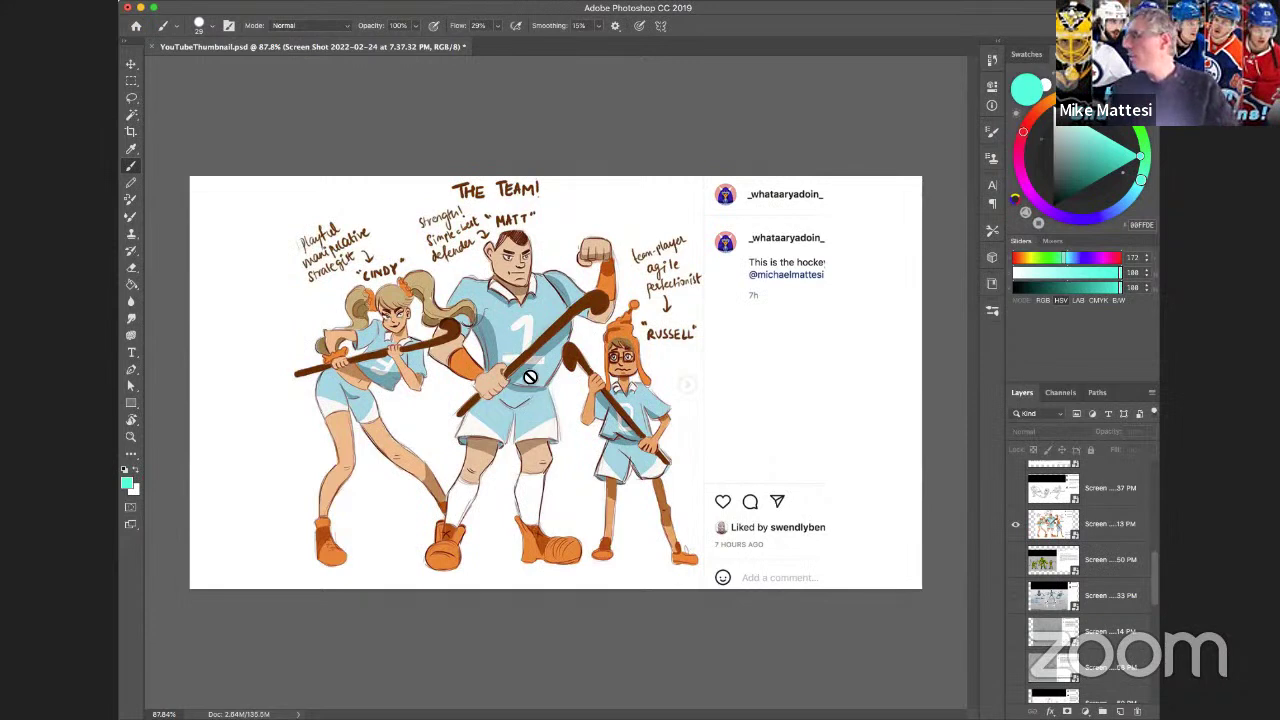
pyautogui.click(1017, 526)
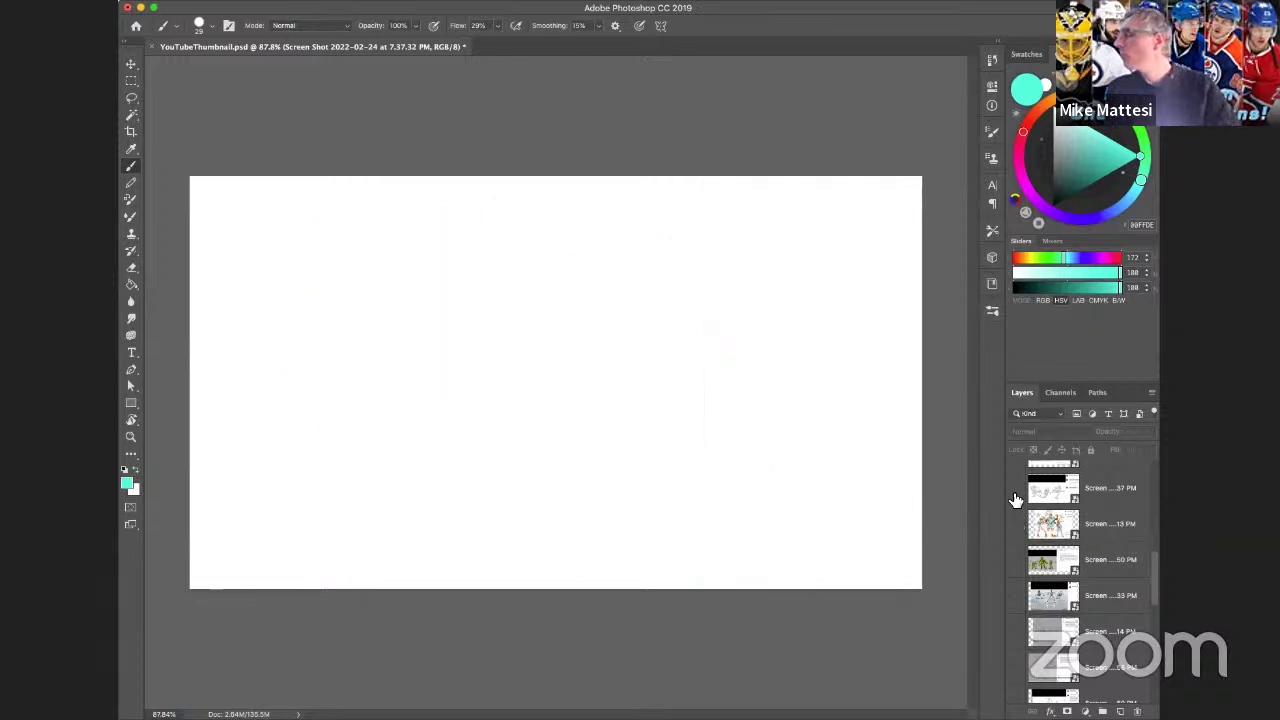
pyautogui.click(1015, 493)
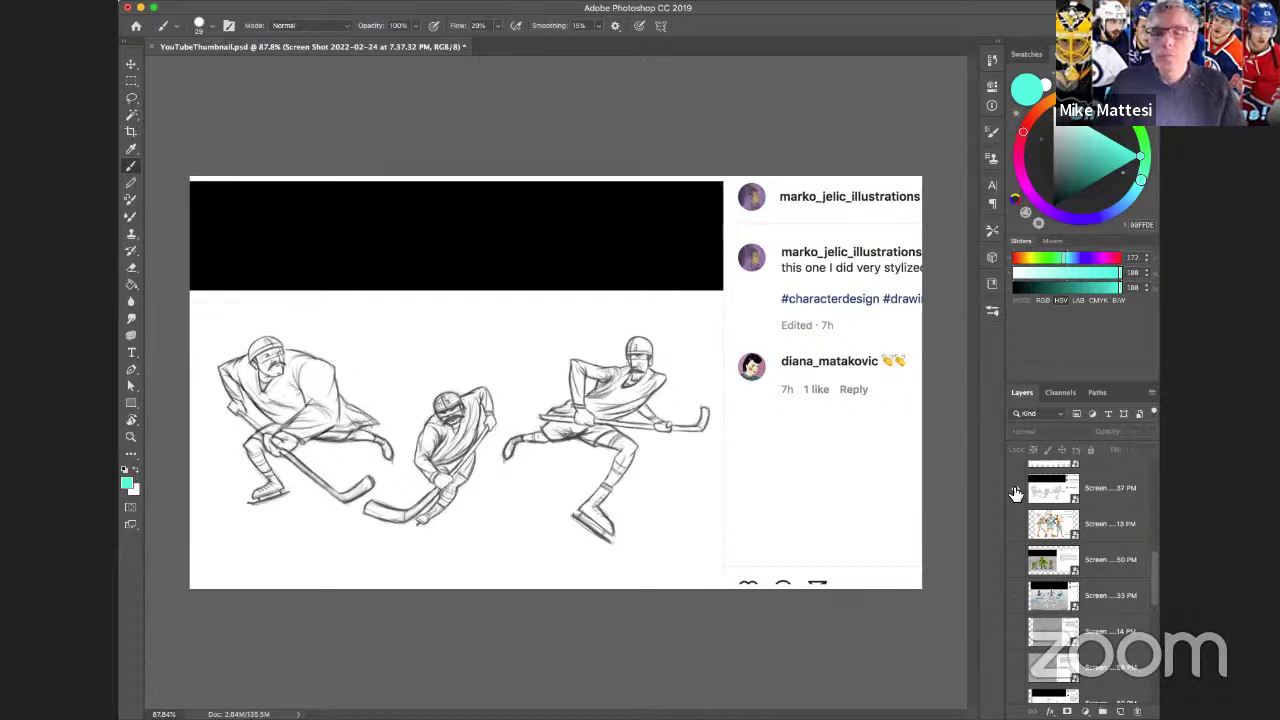
# Hide the pencil-sketched skaters screenshot, show the orange-jersey team sheet with silhouettes, and examine its characters up close.
pyautogui.scroll(4, 1018, 508)
pyautogui.scroll(2, 1018, 513)
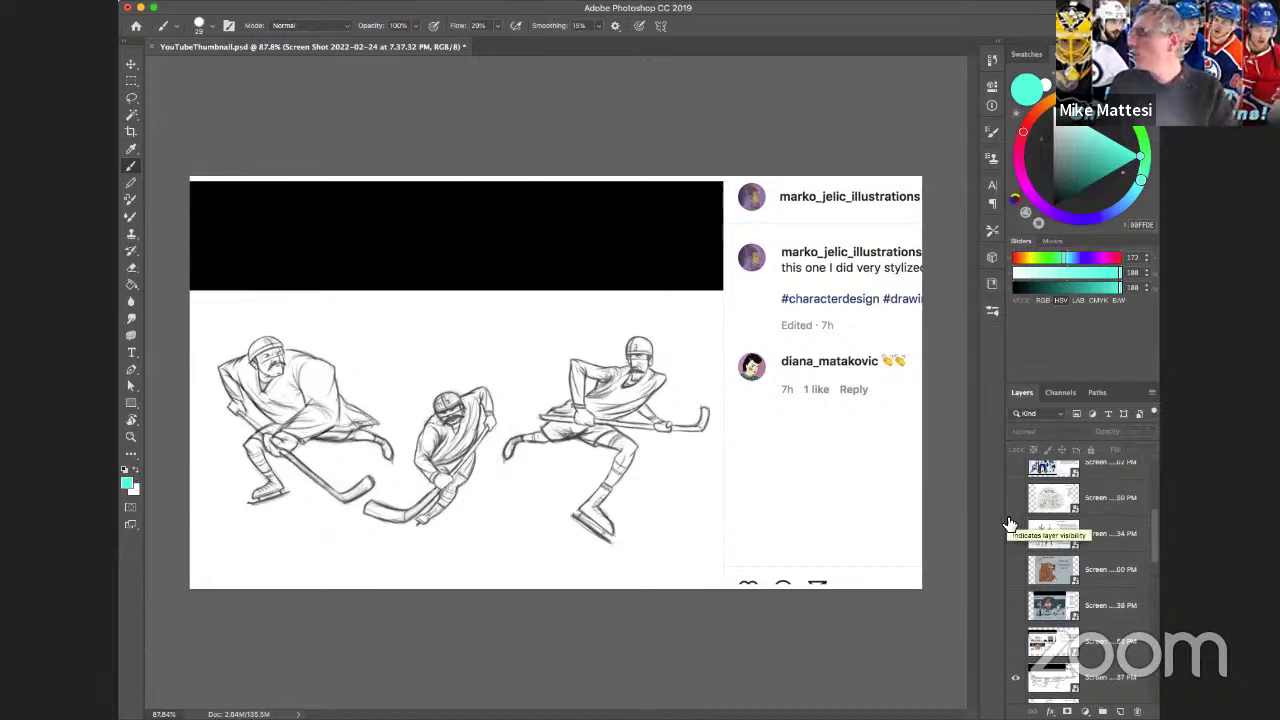
pyautogui.click(1016, 680)
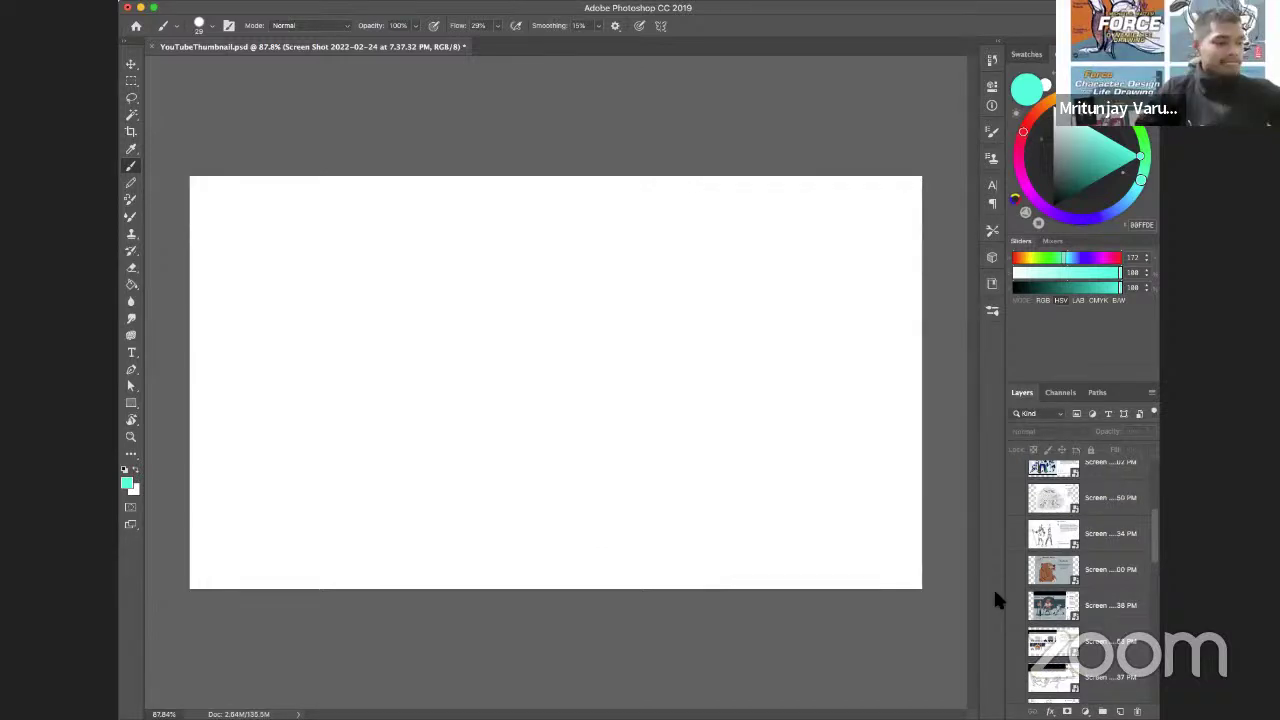
pyautogui.click(1016, 647)
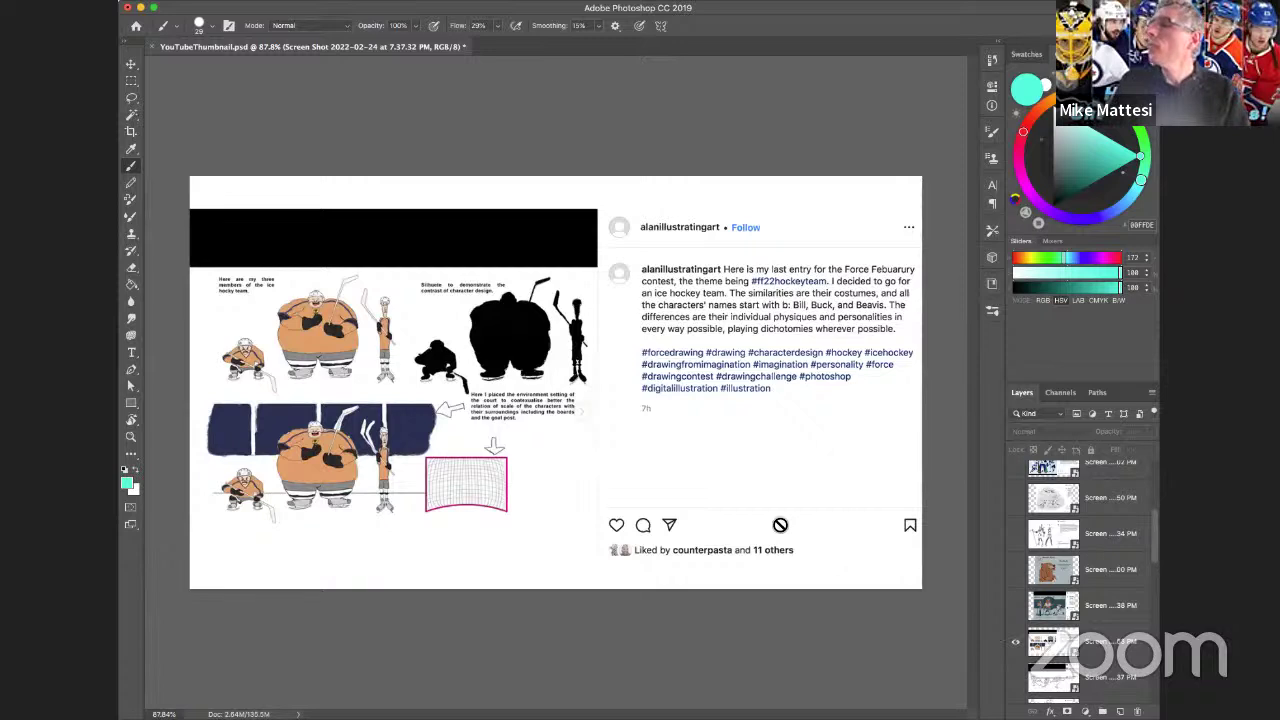
pyautogui.press('z')
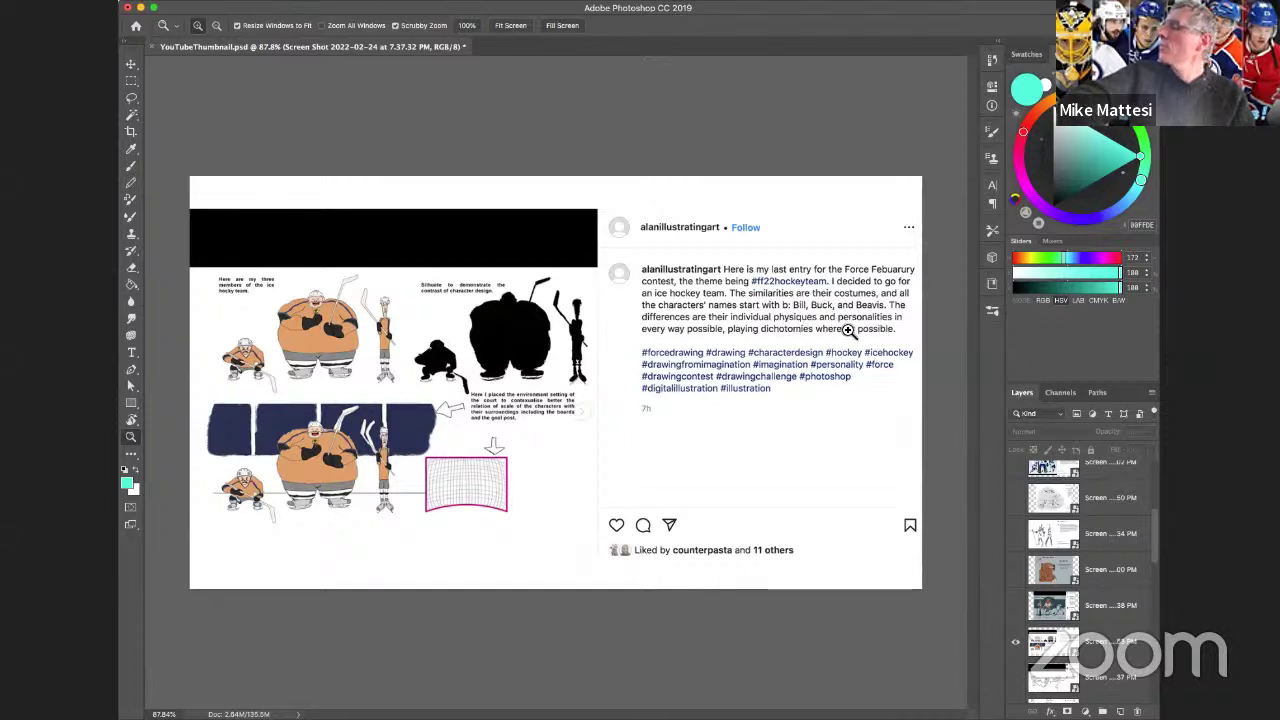
pyautogui.scroll(5, 410, 346)
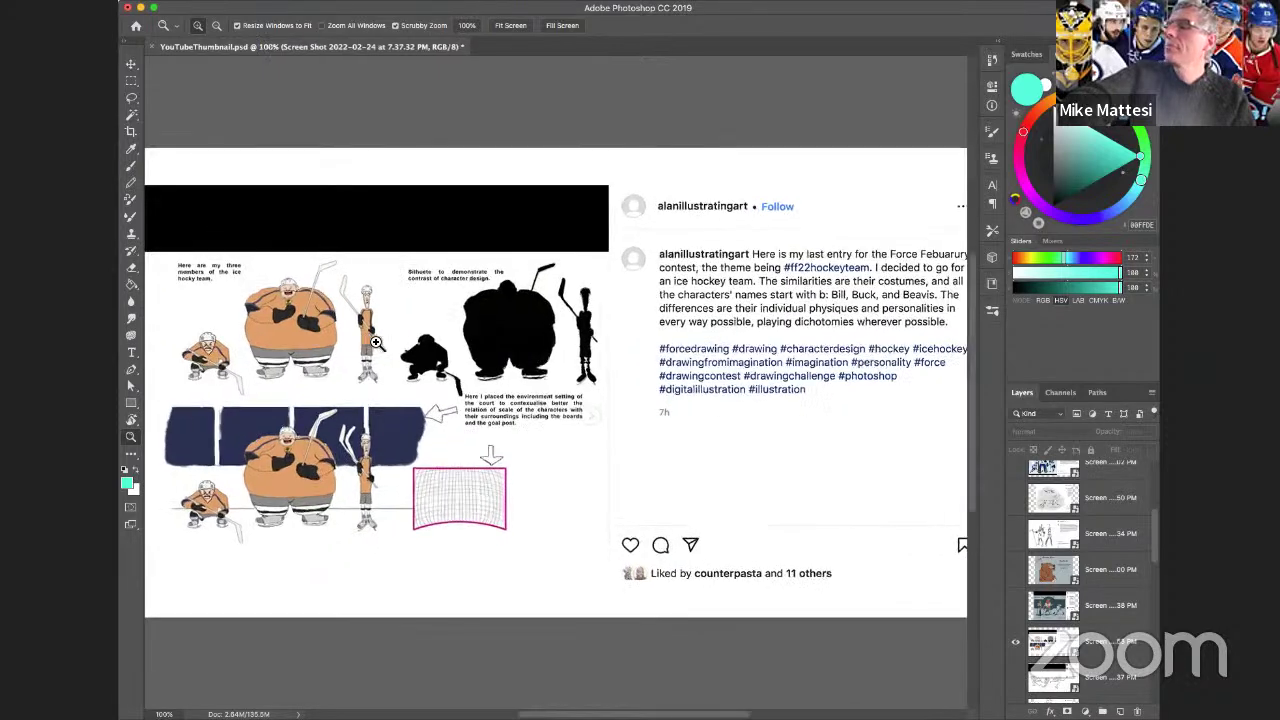
pyautogui.hscroll(-5, 404, 346)
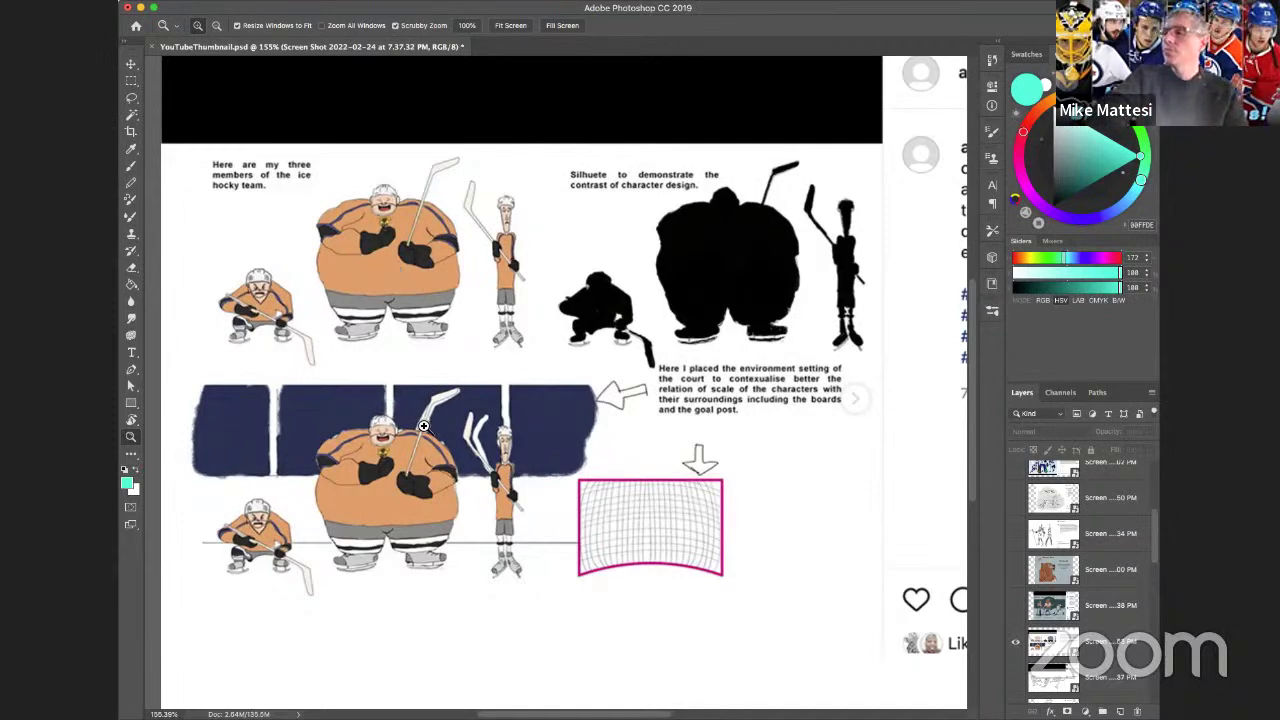
pyautogui.scroll(-5, 430, 425)
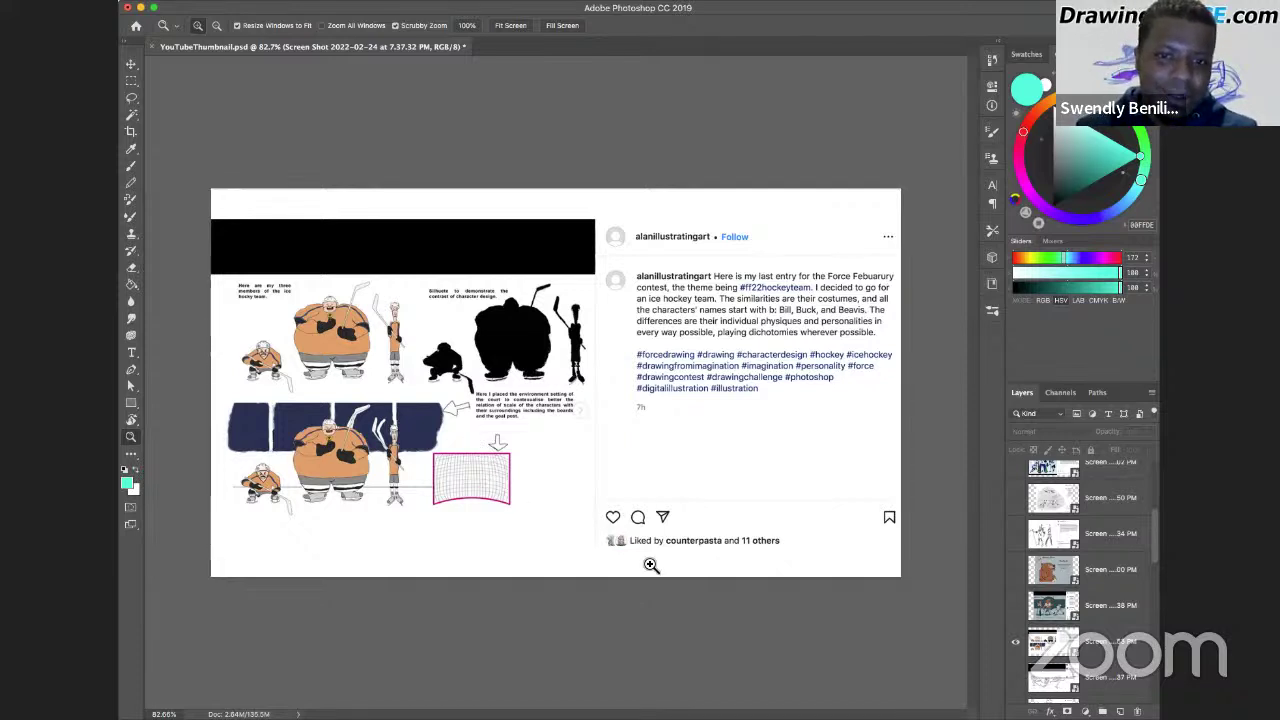
# Hide the orange-jersey team sheet and show the animal Hockey Team screenshot with the bear goaltender.
pyautogui.click(1018, 645)
pyautogui.click(1016, 605)
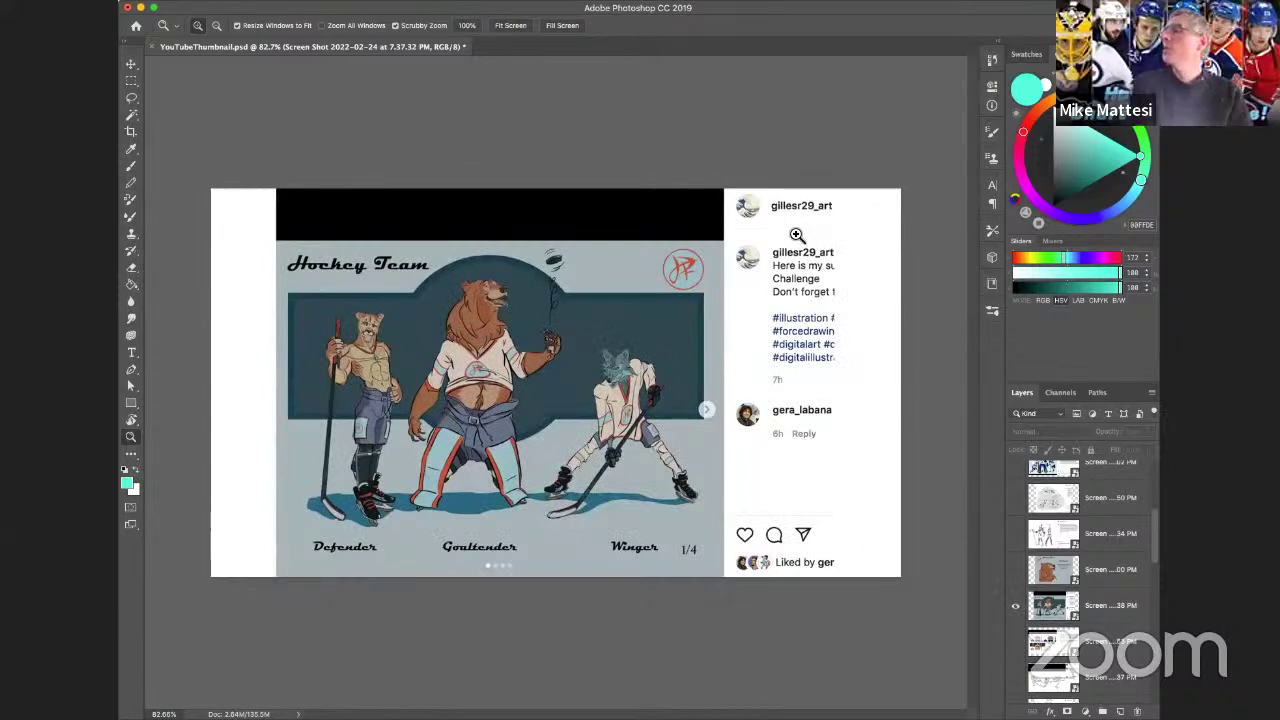
pyautogui.press('super+equal')
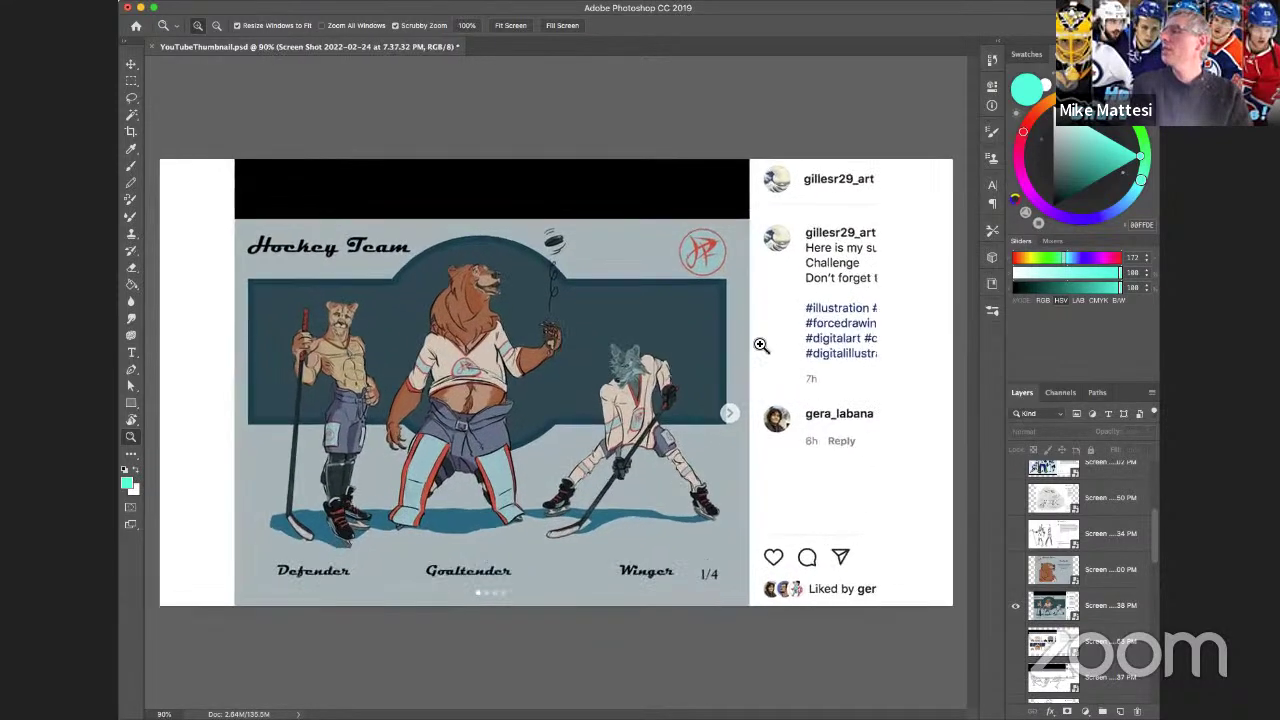
pyautogui.scroll(3, 761, 345)
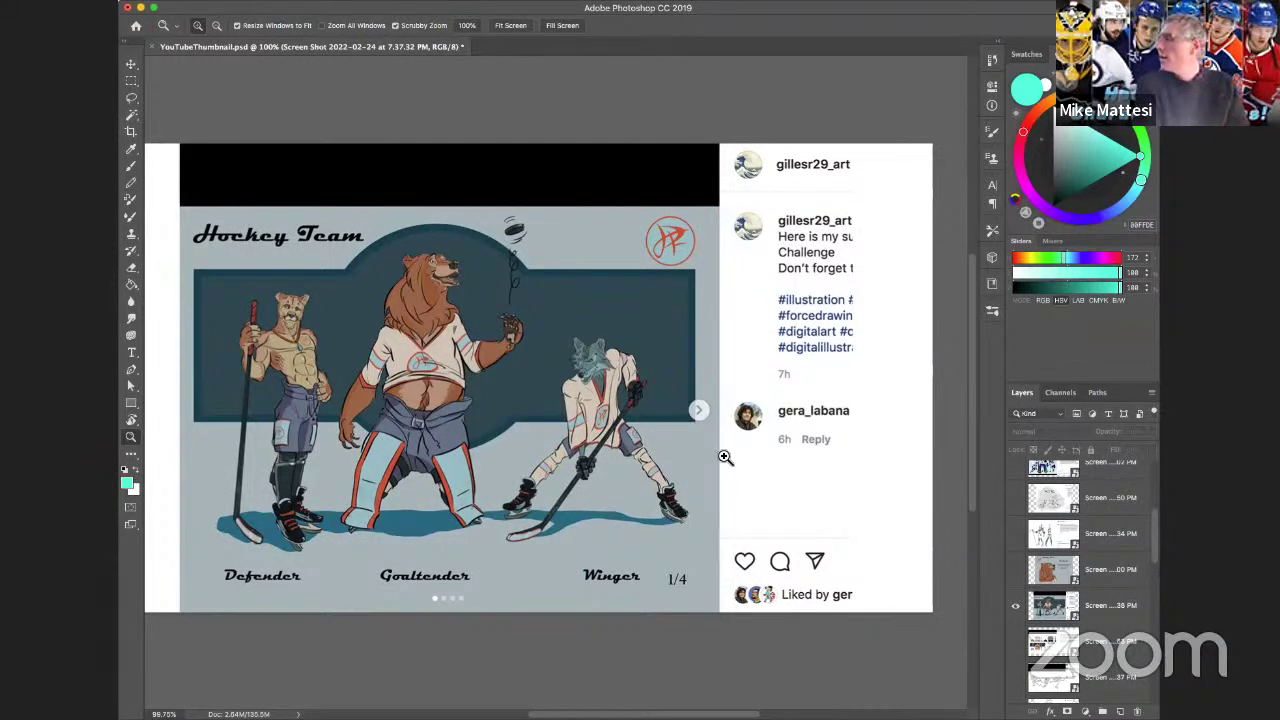
# Show the bear Goaltender close-up over the animal Hockey Team screenshot to review it, and hide it again.
pyautogui.click(1016, 574)
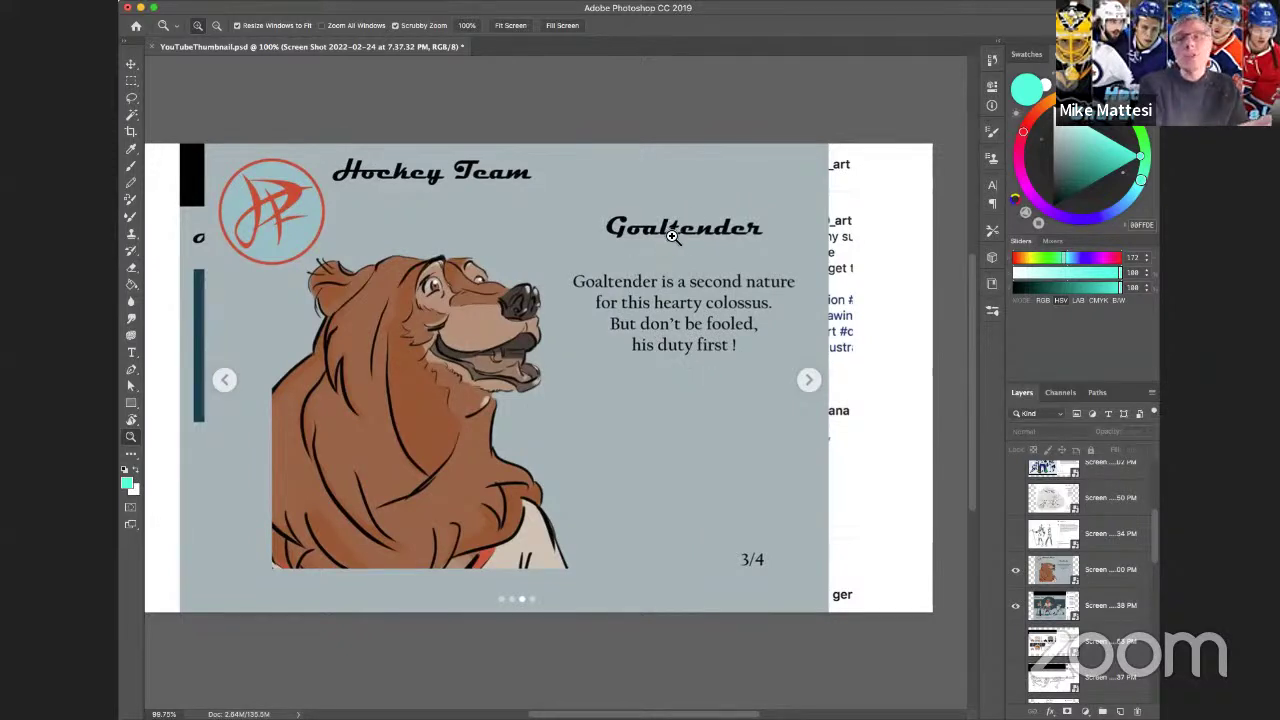
pyautogui.click(1016, 571)
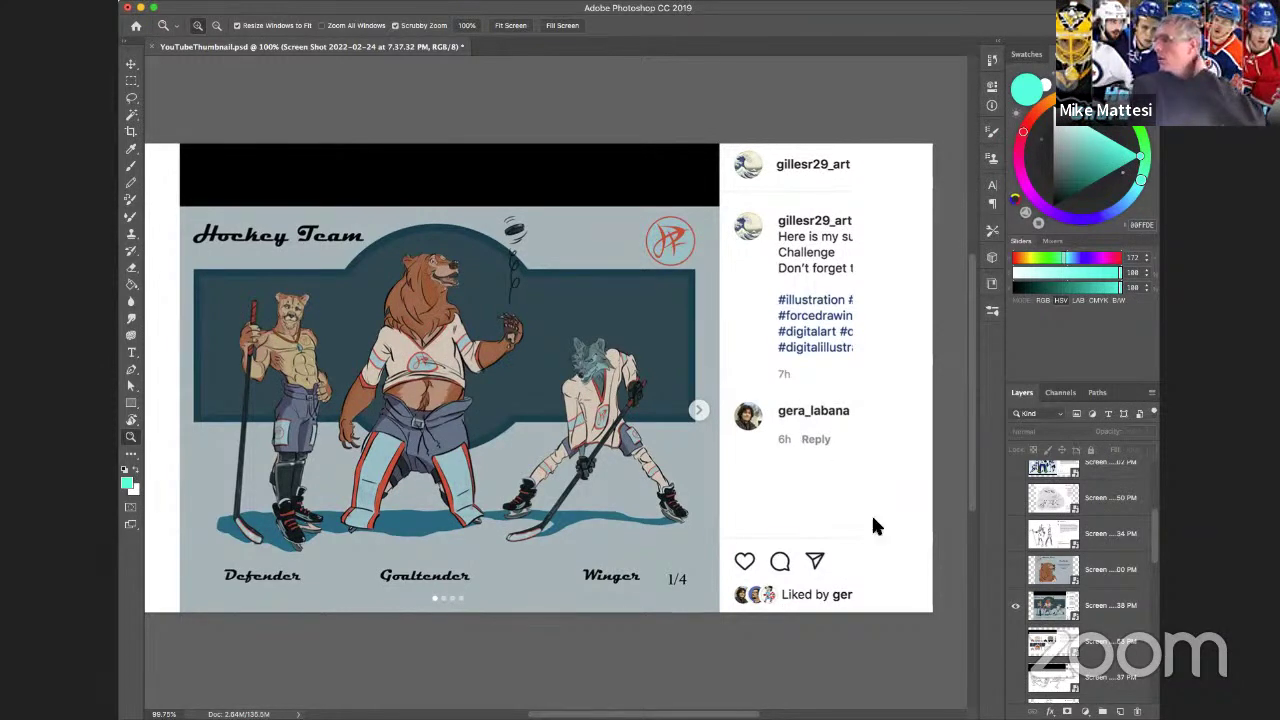
# Hide the animal Hockey Team screenshot, show the grayscale Bone Hockey lineup, and bring its characters fully into view.
pyautogui.scroll(3, 1045, 592)
pyautogui.scroll(1, 1045, 592)
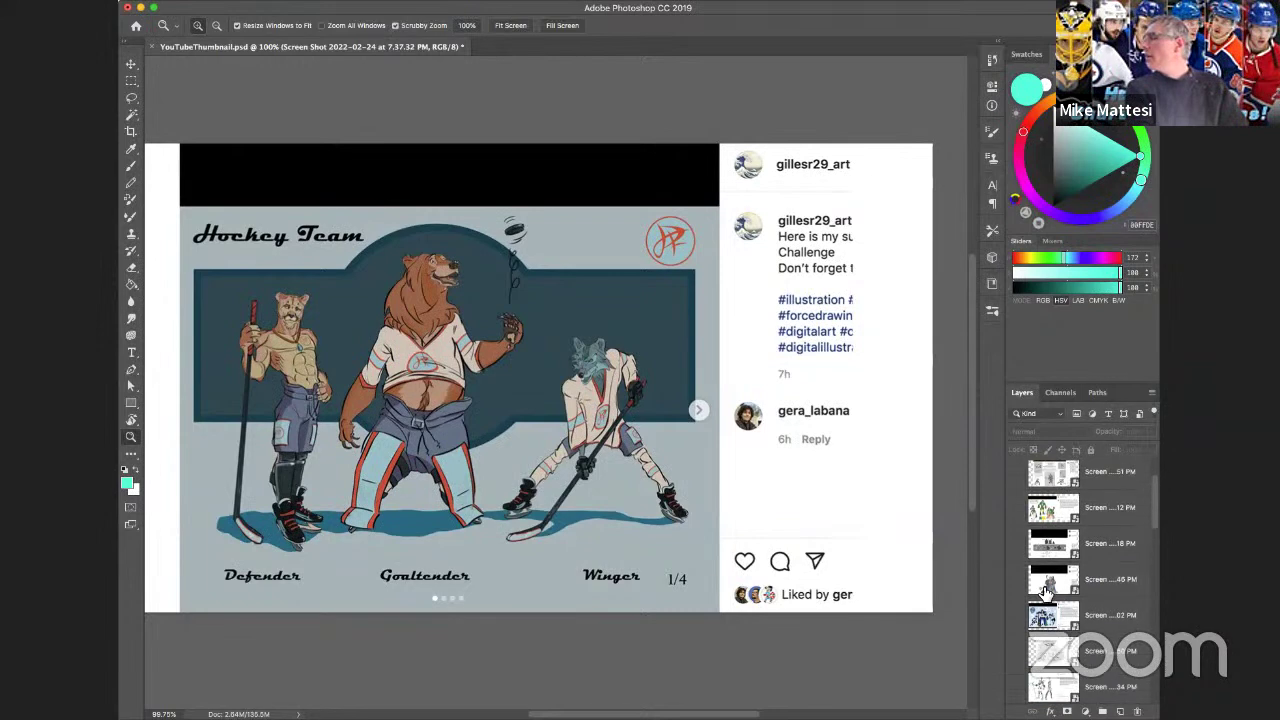
pyautogui.scroll(-3, 1045, 592)
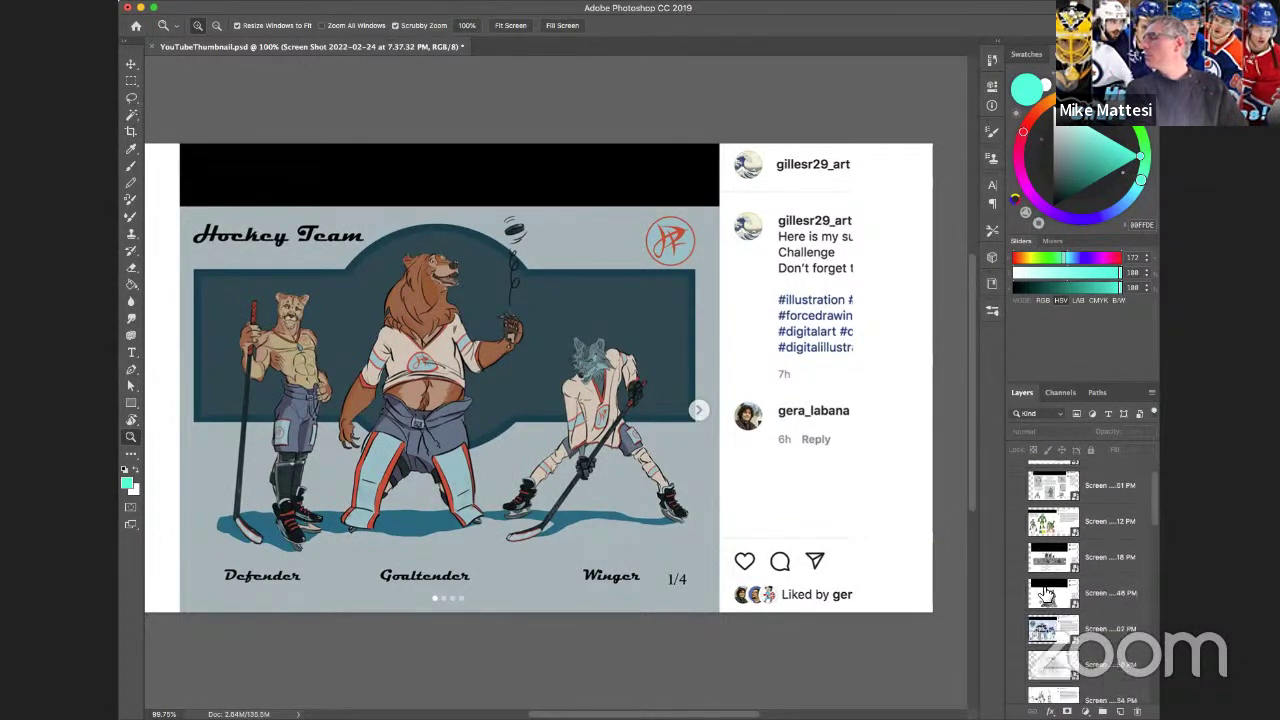
pyautogui.click(1016, 675)
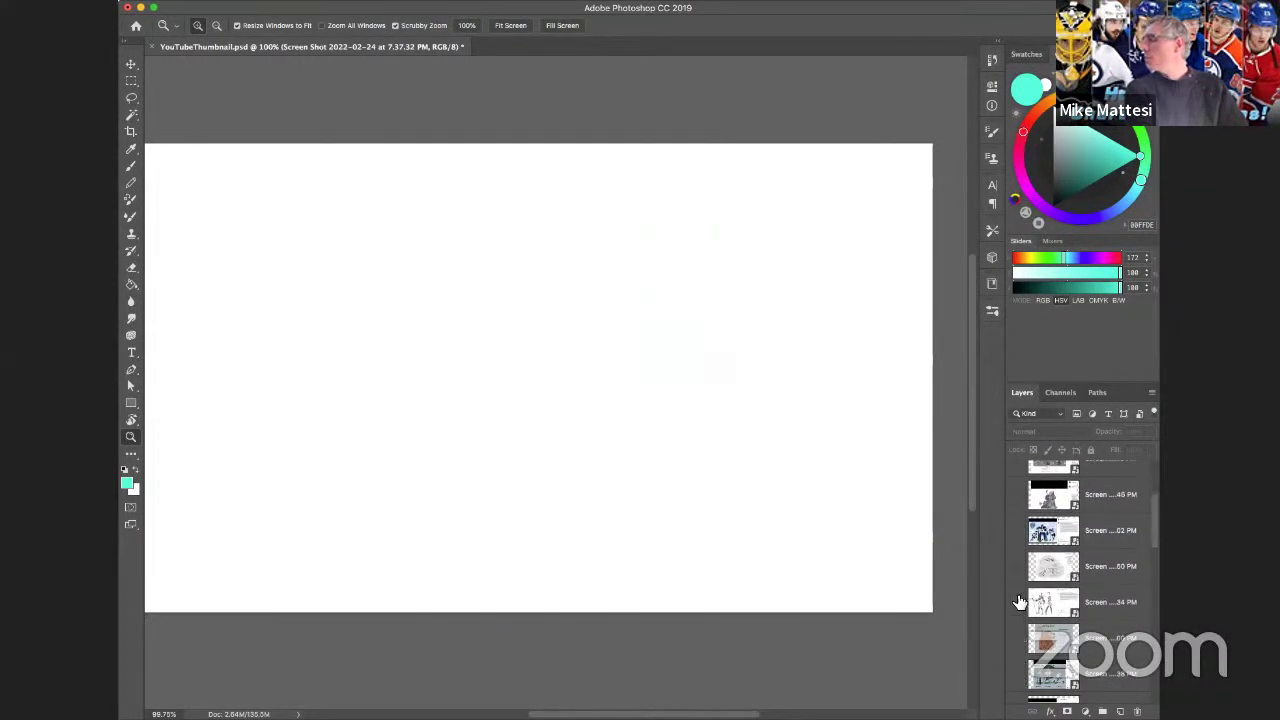
pyautogui.click(1016, 602)
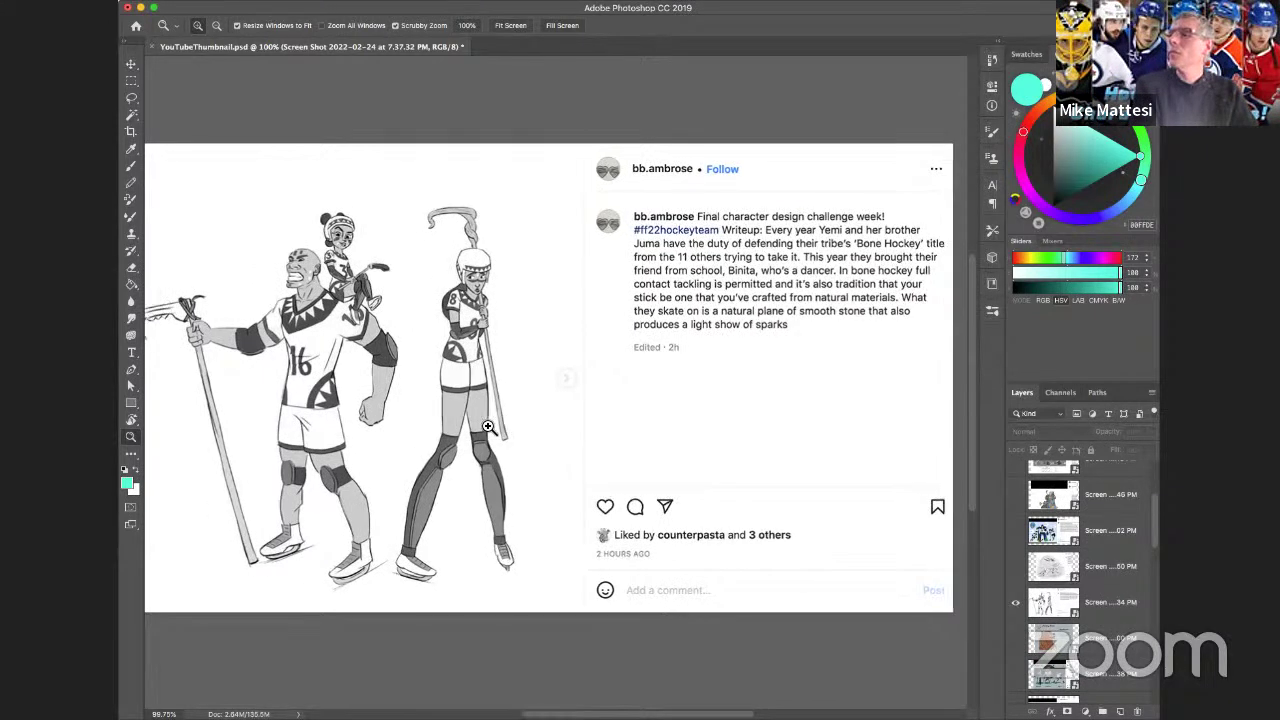
pyautogui.hscroll(-3, 488, 427)
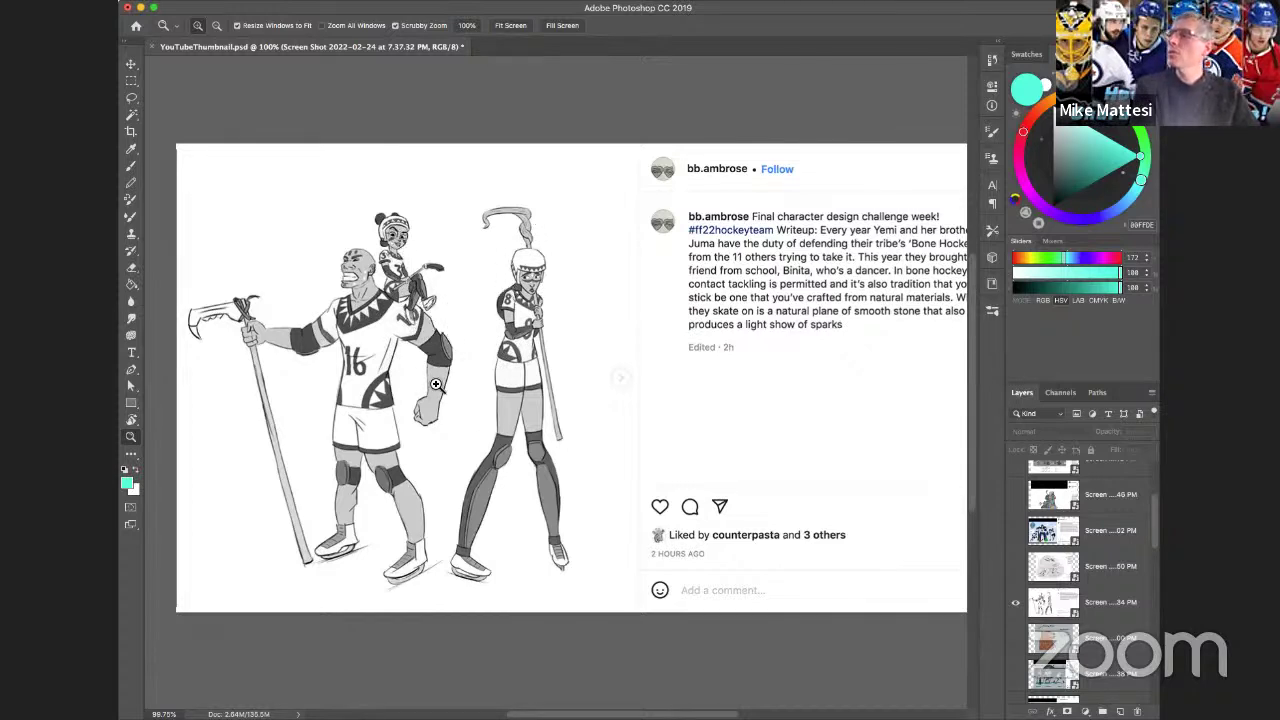
# Swap the Bone Hockey lineup for the Playing Styles sketch sheet to review it, and bring the lineup back.
pyautogui.click(1016, 603)
pyautogui.click(1015, 566)
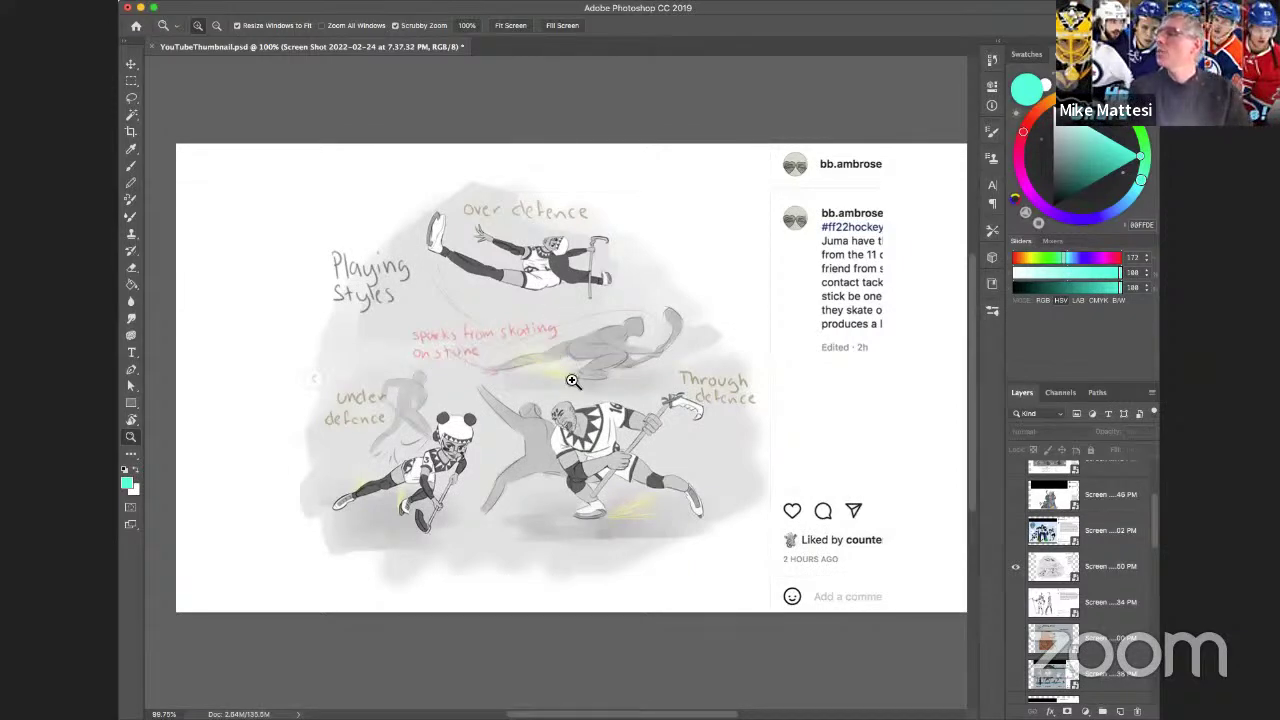
pyautogui.click(1016, 566)
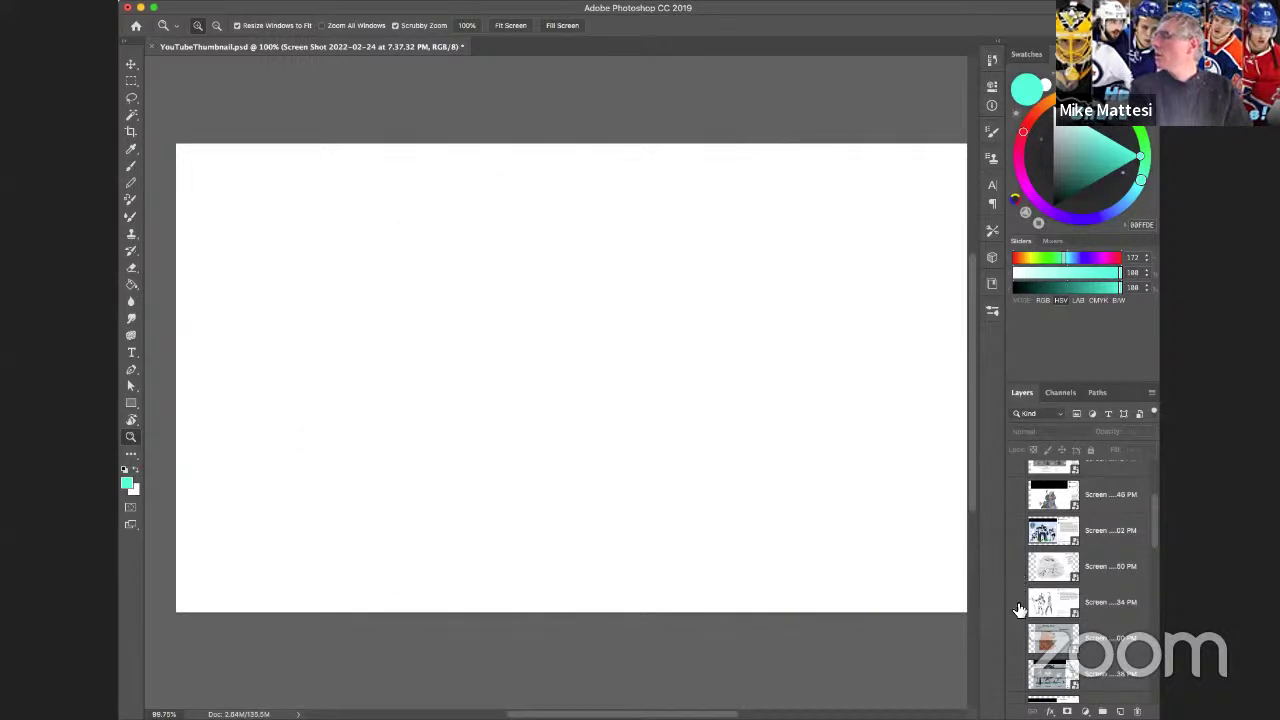
pyautogui.click(1016, 602)
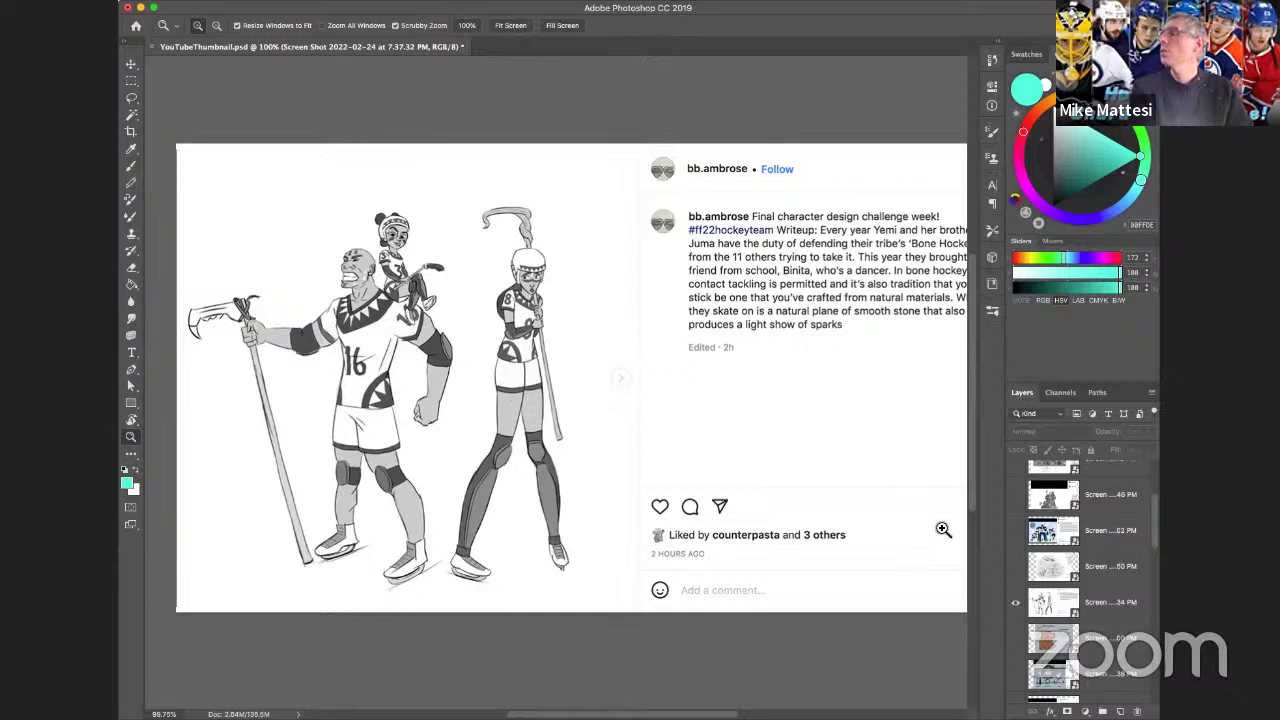
# Examine the Bone Hockey characters and read the submission's write-up about the tribe, the natural-material sticks and the stone surface.
pyautogui.hscroll(5, 838, 437)
pyautogui.hscroll(-2, 840, 439)
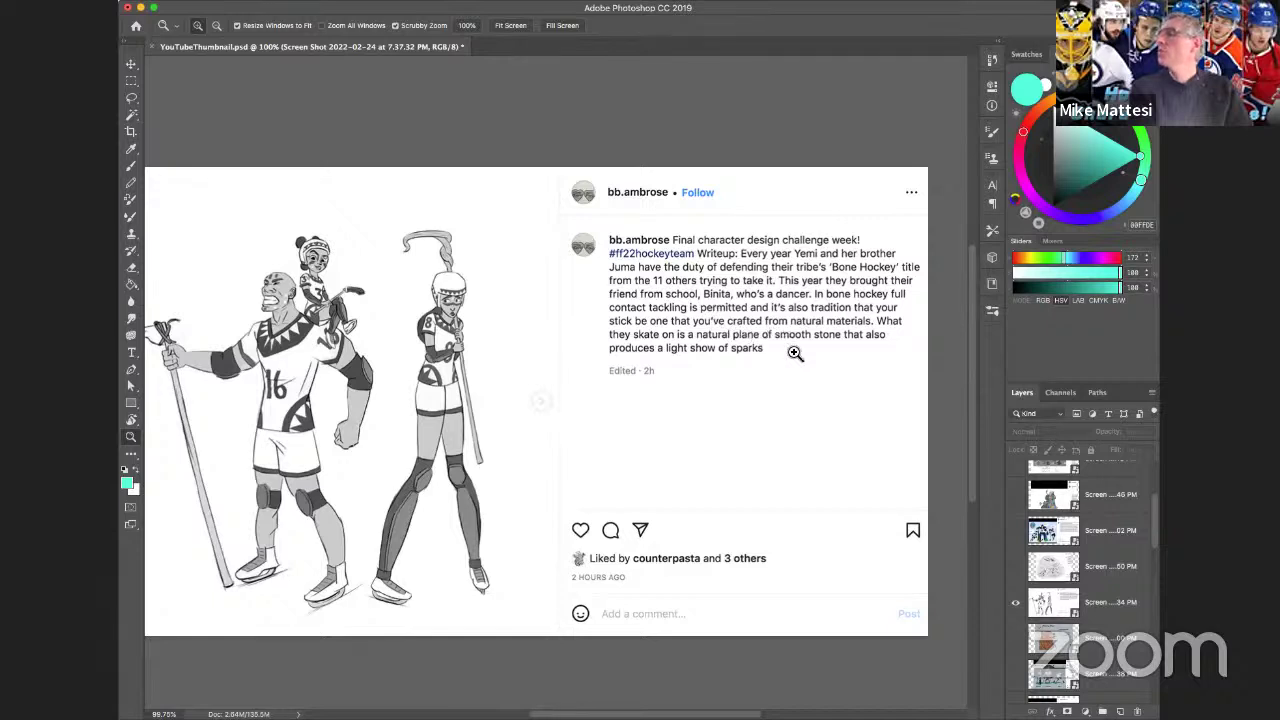
pyautogui.hscroll(-1, 795, 353)
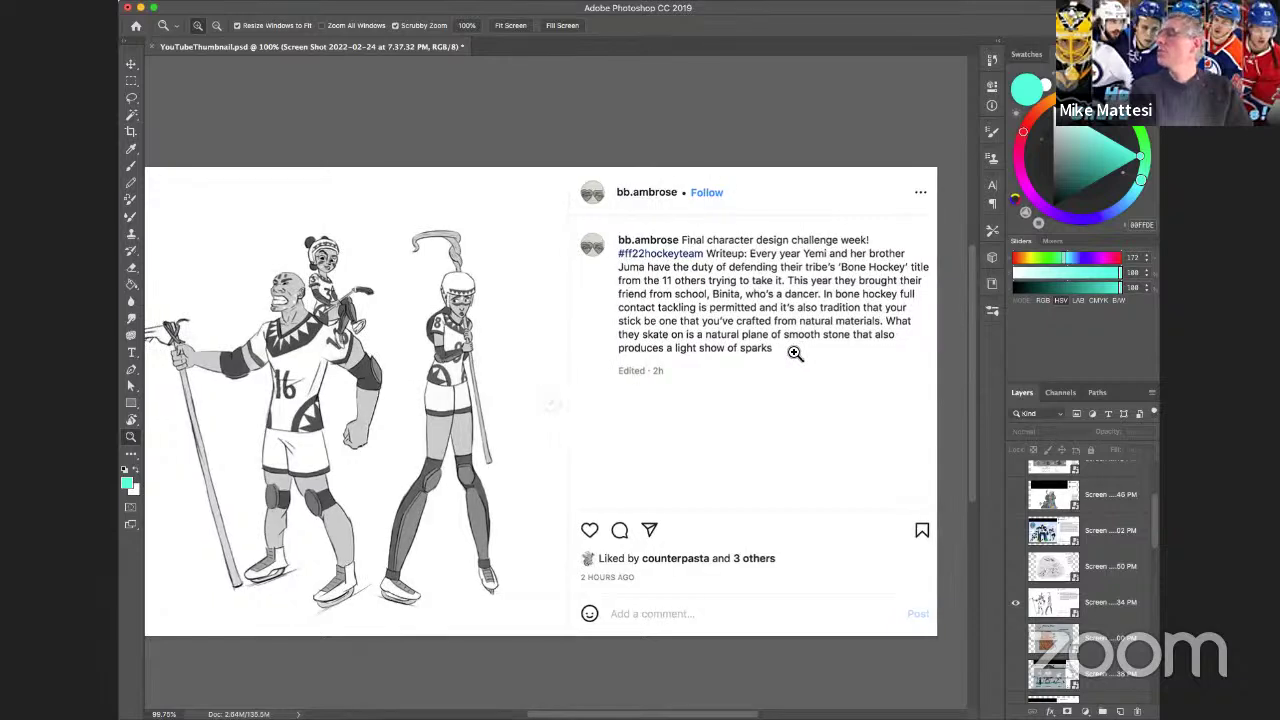
pyautogui.scroll(-1, 795, 353)
pyautogui.hscroll(-1, 795, 353)
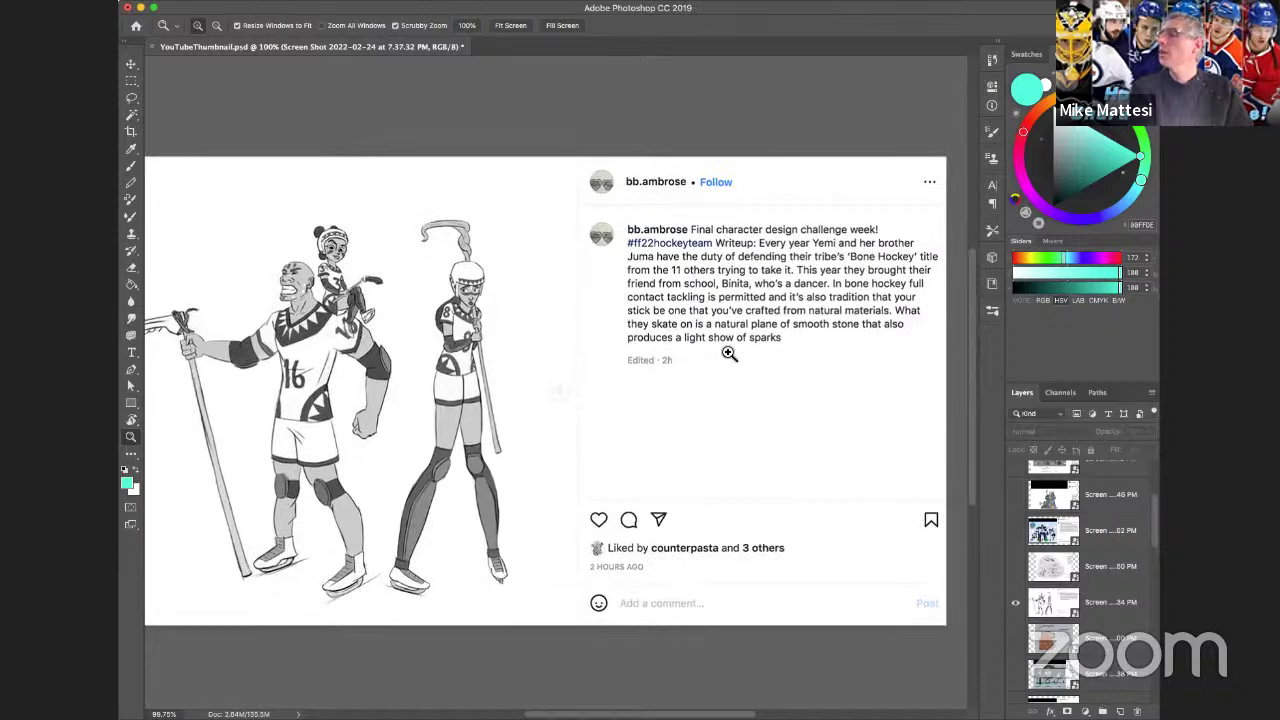
pyautogui.scroll(1, 735, 405)
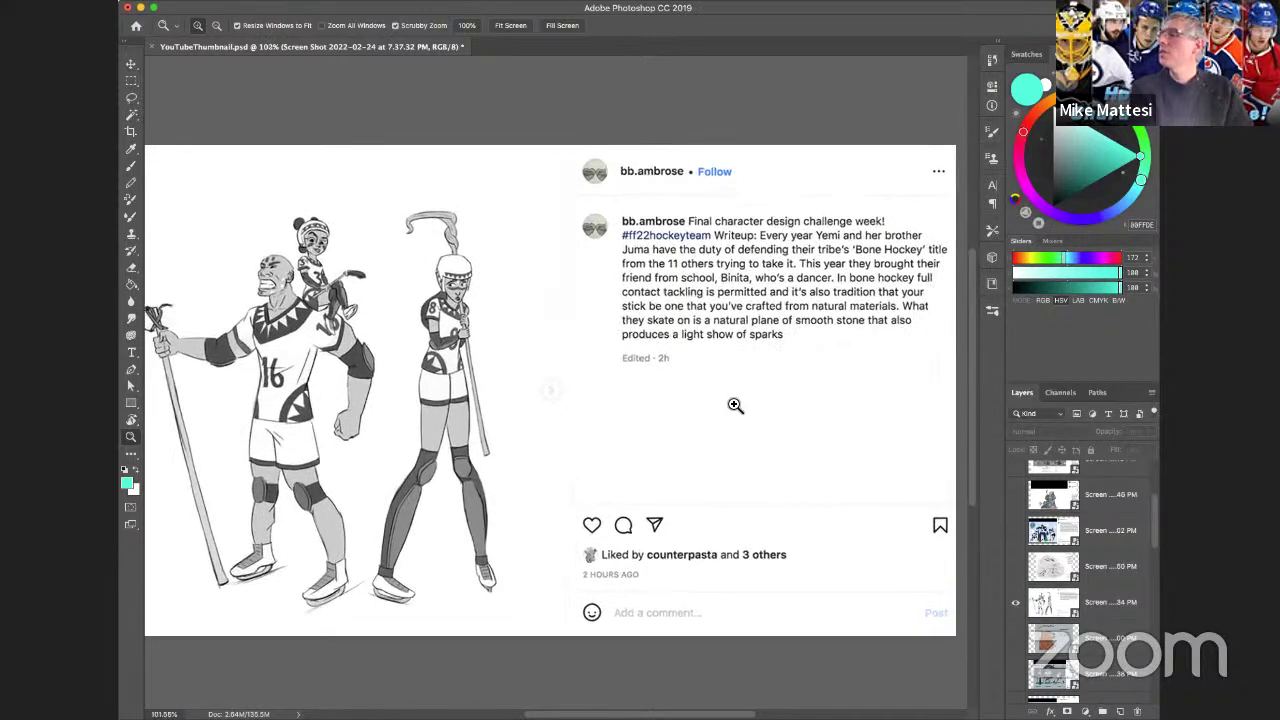
pyautogui.scroll(2, 735, 405)
pyautogui.scroll(-3, 709, 414)
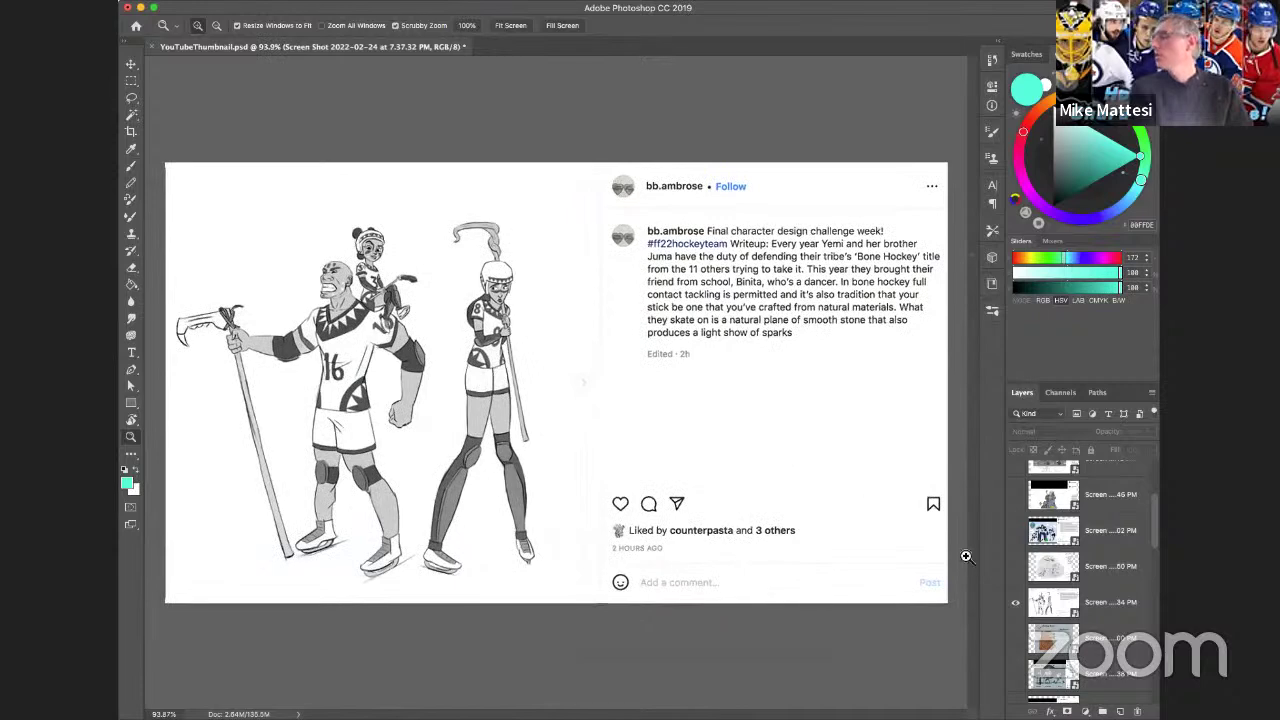
# Hide the Bone Hockey lineup, show the Playing Styles sketch sheet once more for review, and hide it.
pyautogui.click(1015, 602)
pyautogui.click(1016, 567)
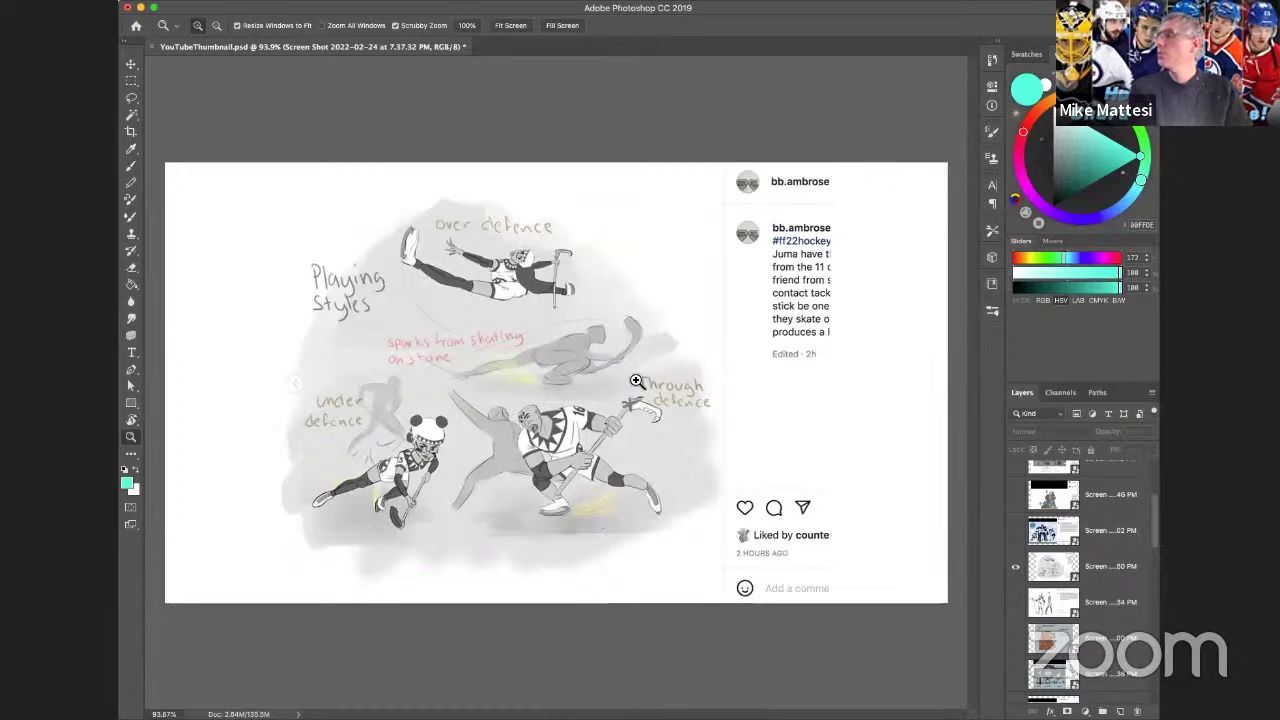
pyautogui.click(1016, 566)
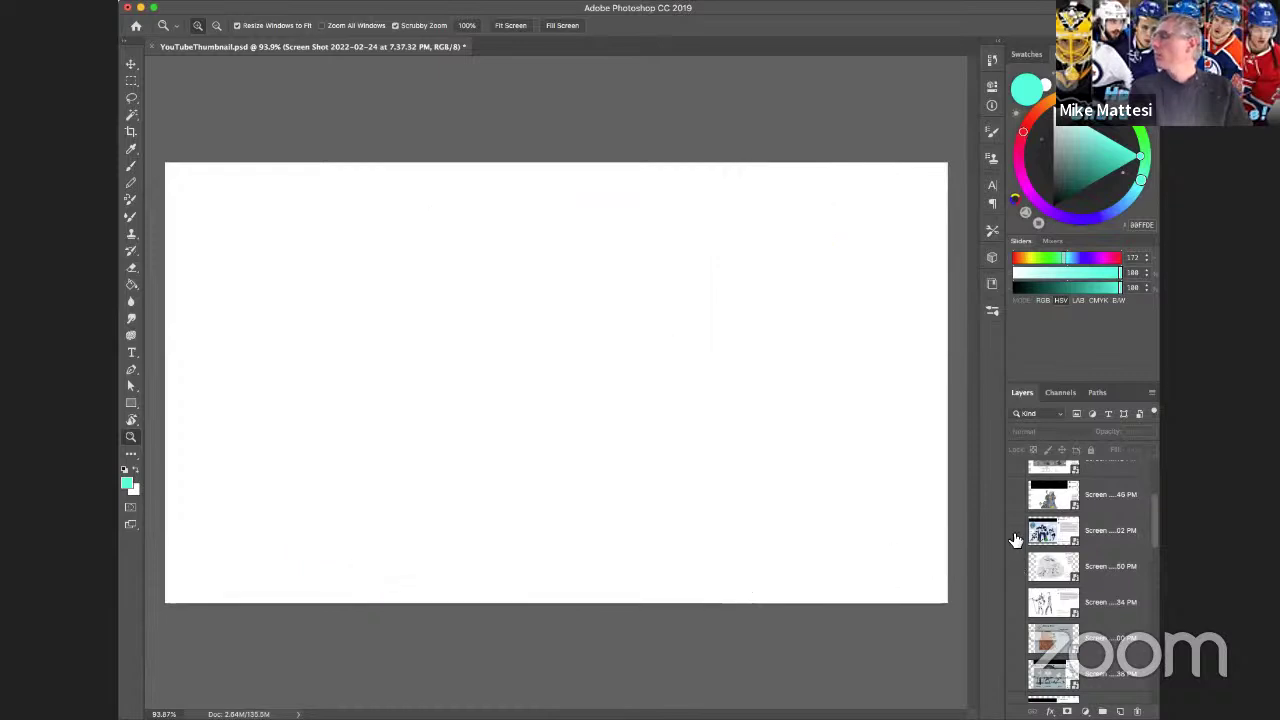
# Show the blue, white and green Team Earth screenshot and inspect its players up close.
pyautogui.click(1015, 532)
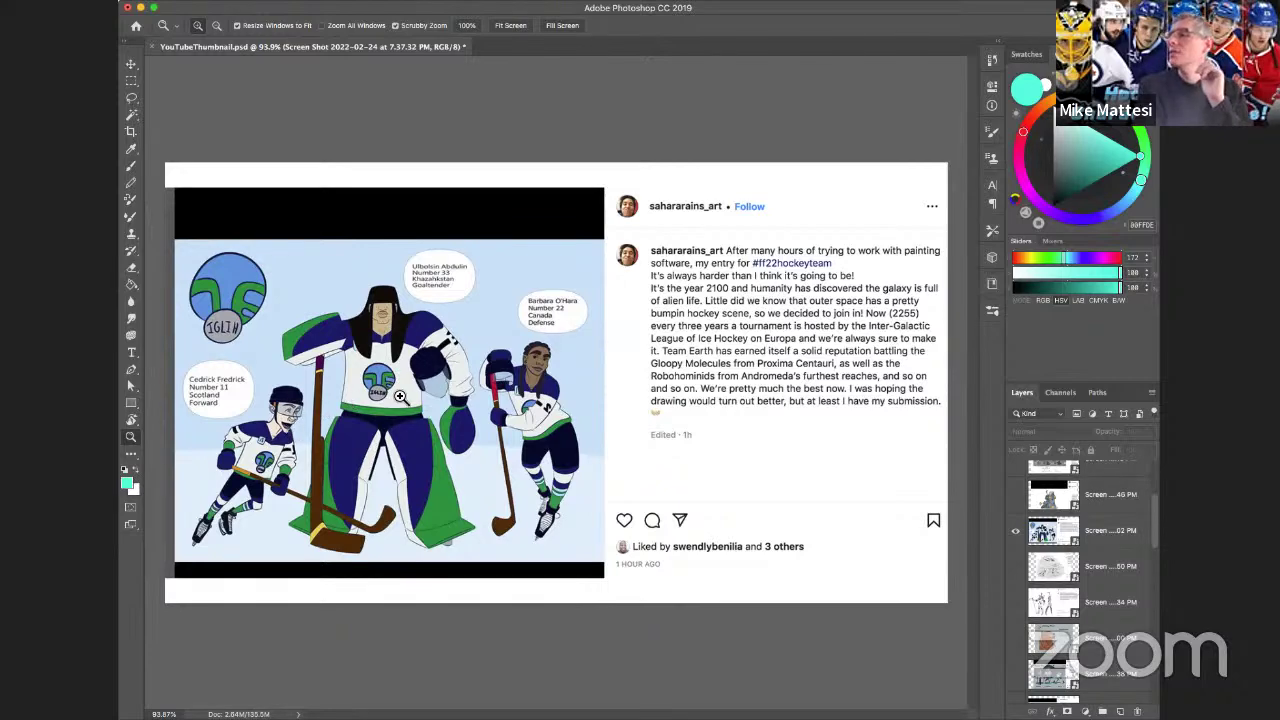
pyautogui.moveTo(527, 368)
pyautogui.mouseDown()
pyautogui.moveTo(566, 368)
pyautogui.moveTo(562, 354)
pyautogui.moveTo(550, 362)
pyautogui.mouseUp()
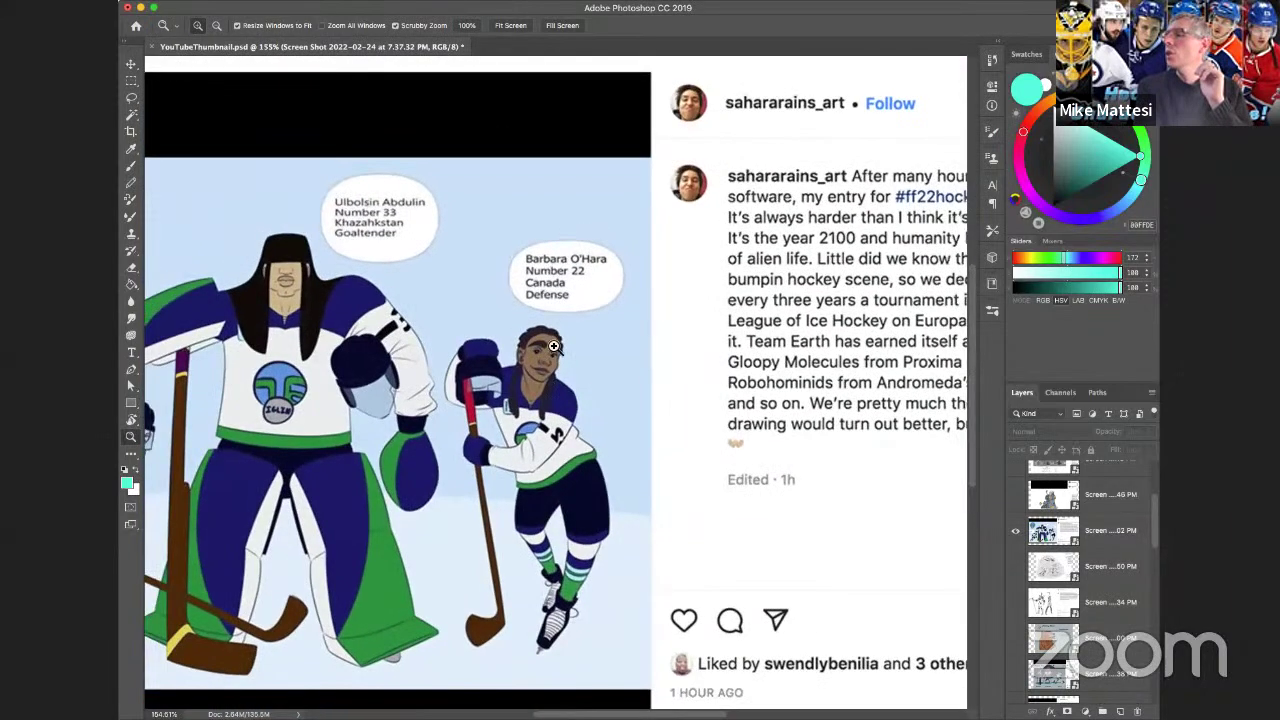
pyautogui.moveTo(500, 534); pyautogui.dragTo(481, 533)
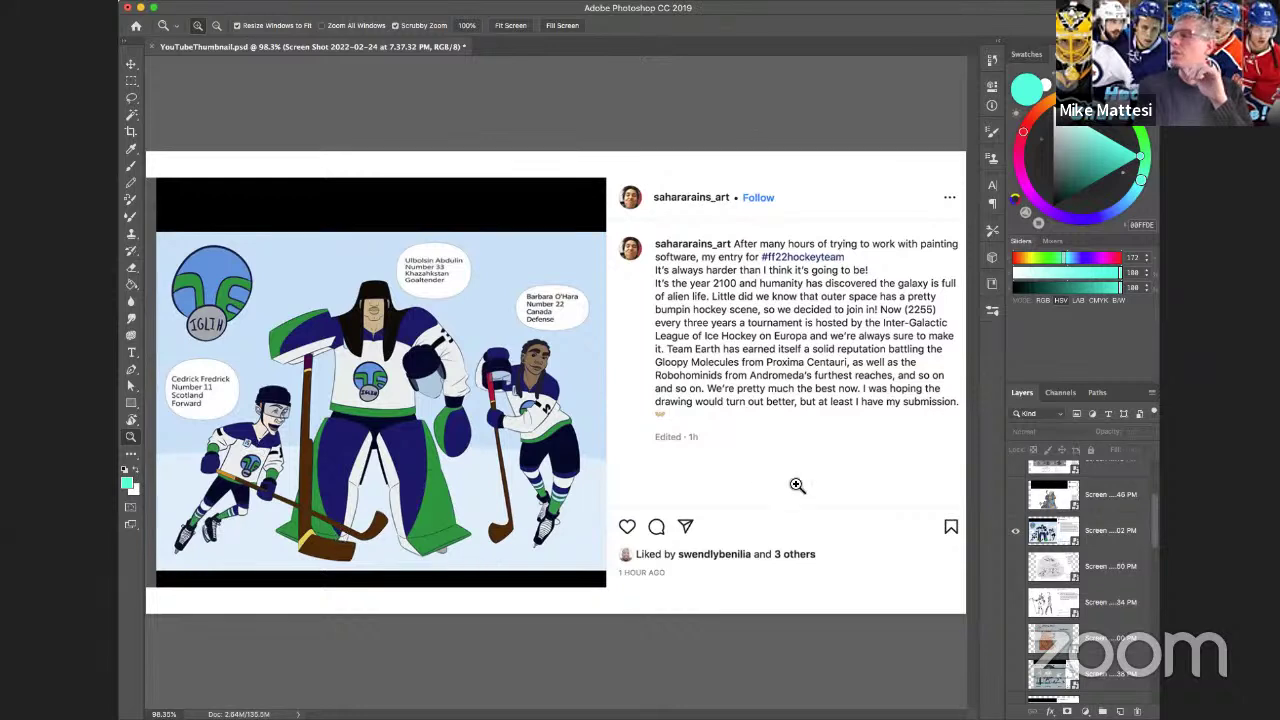
# Replace the Team Earth screenshot with the broom-wielding wizard team, and show its silhouette and diagram sheet over it.
pyautogui.click(1016, 530)
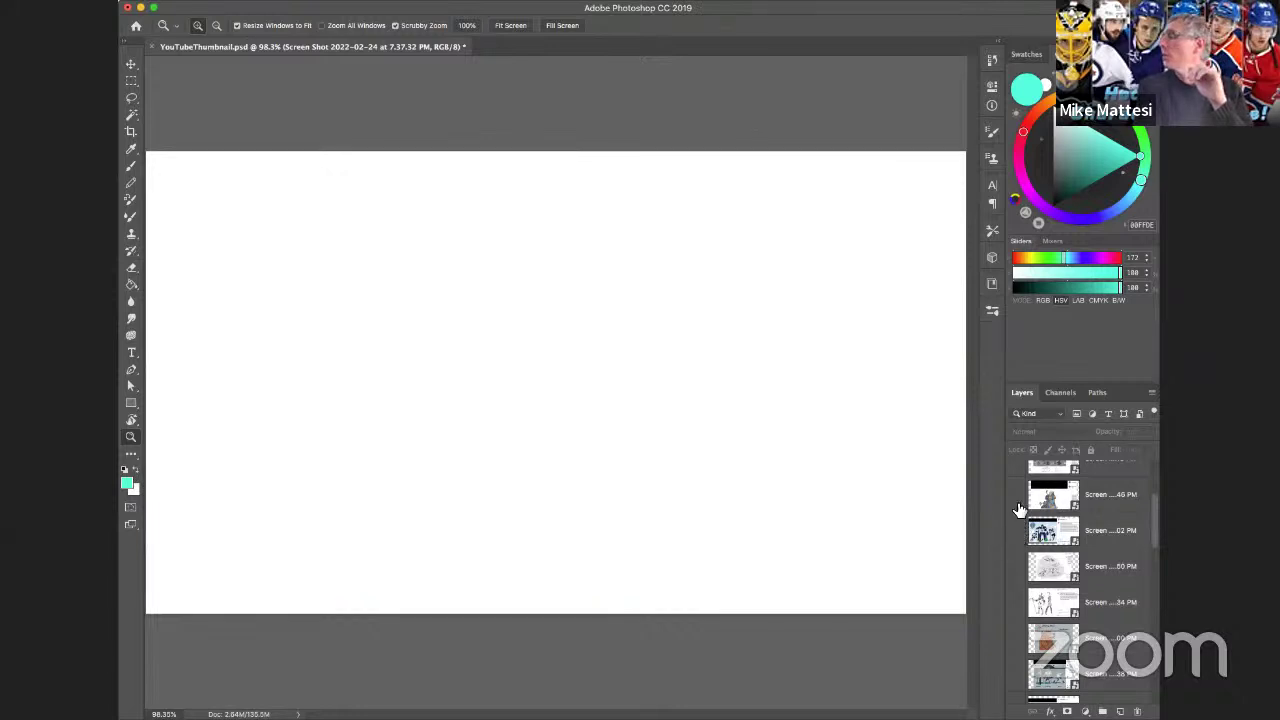
pyautogui.click(1016, 494)
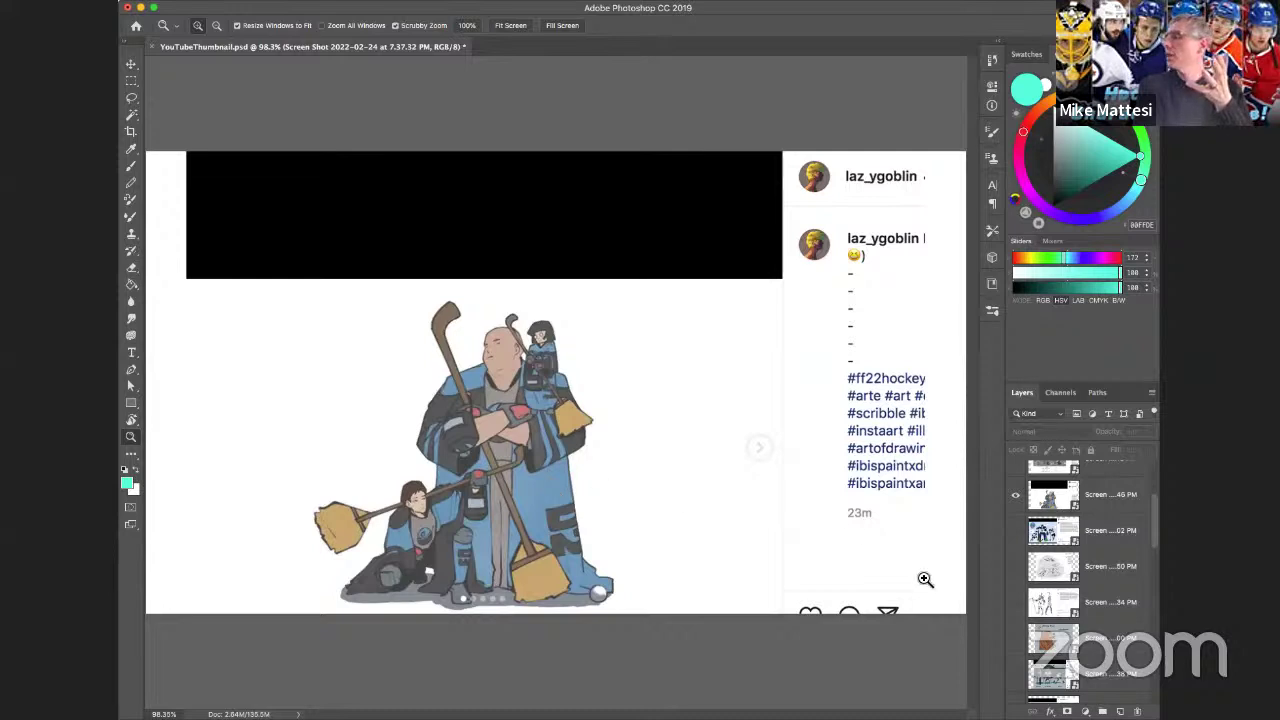
pyautogui.scroll(2, 1050, 566)
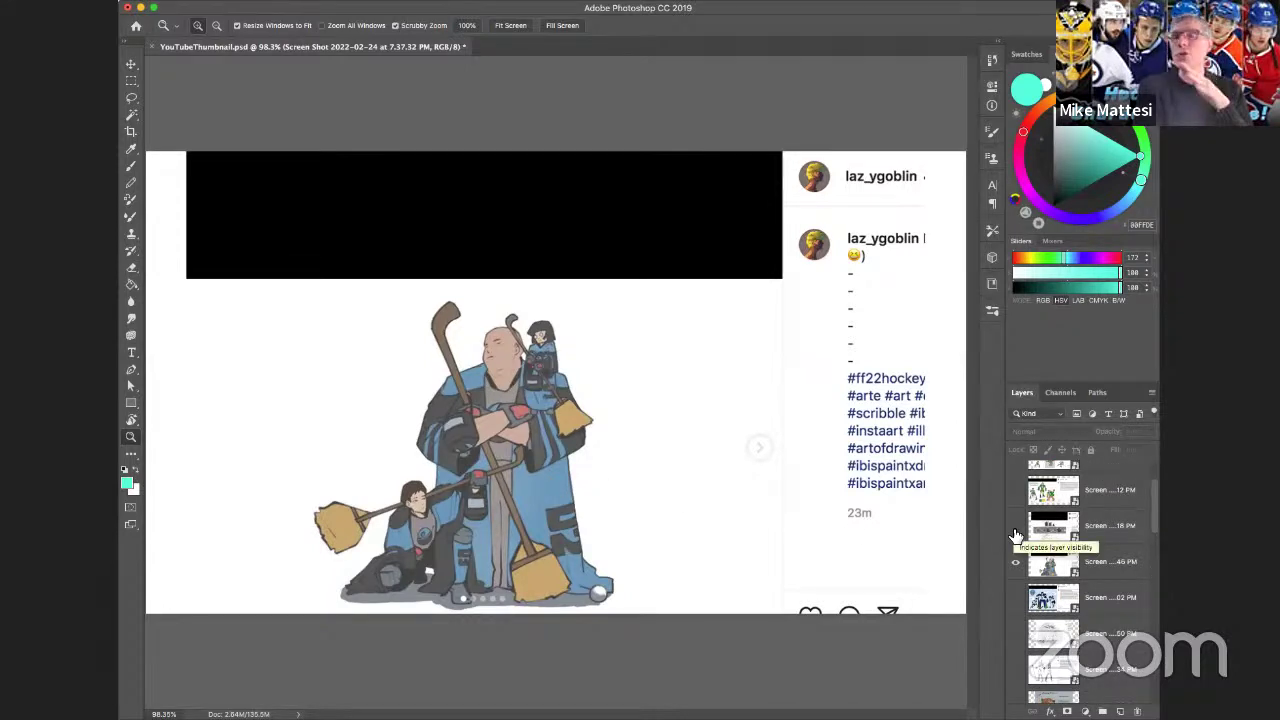
pyautogui.click(1016, 532)
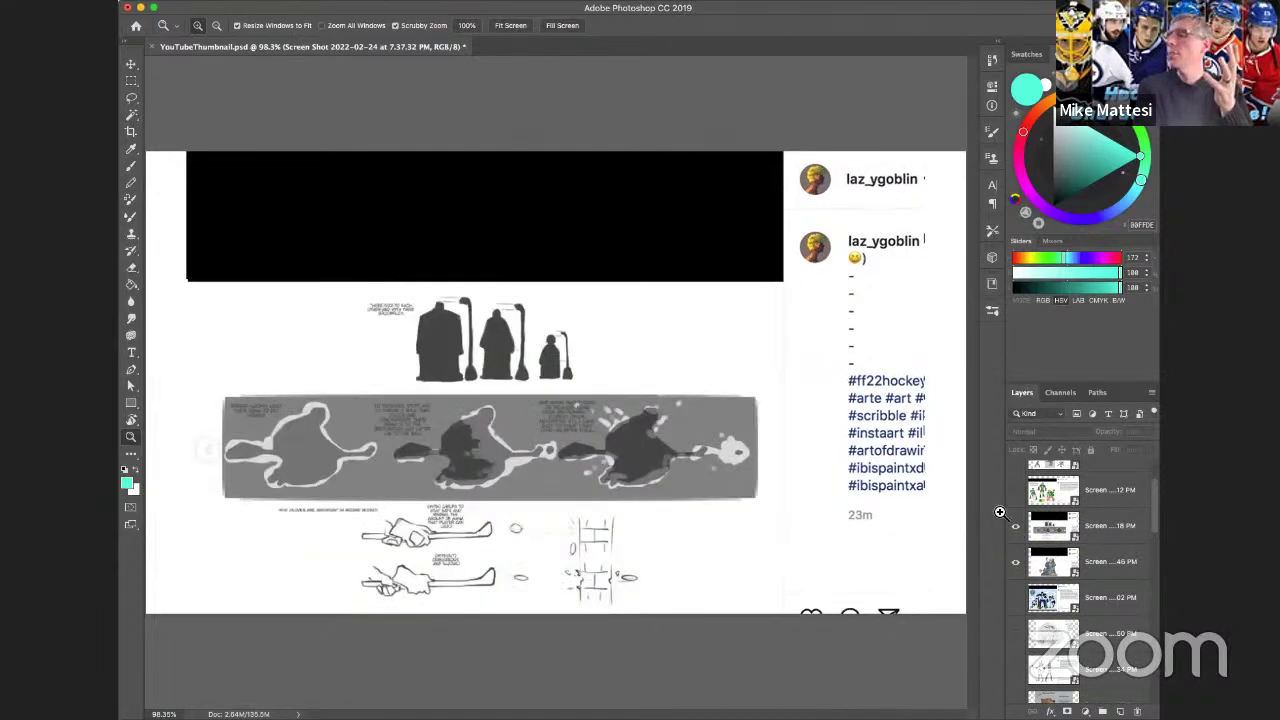
# Examine the wizard hockey silhouettes, throwing diagrams and glove sketches up close, and hide that sheet to reveal the wizard team.
pyautogui.moveTo(400, 440); pyautogui.dragTo(457, 442)
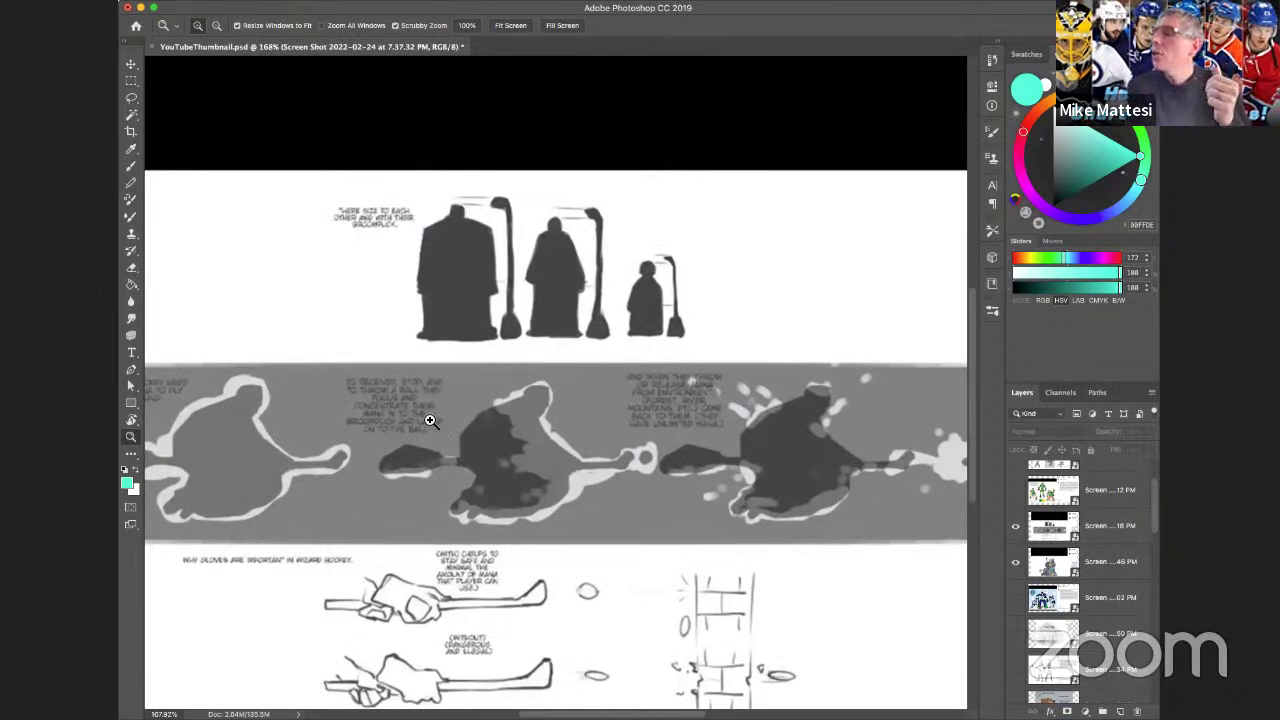
pyautogui.scroll(-2, 530, 444)
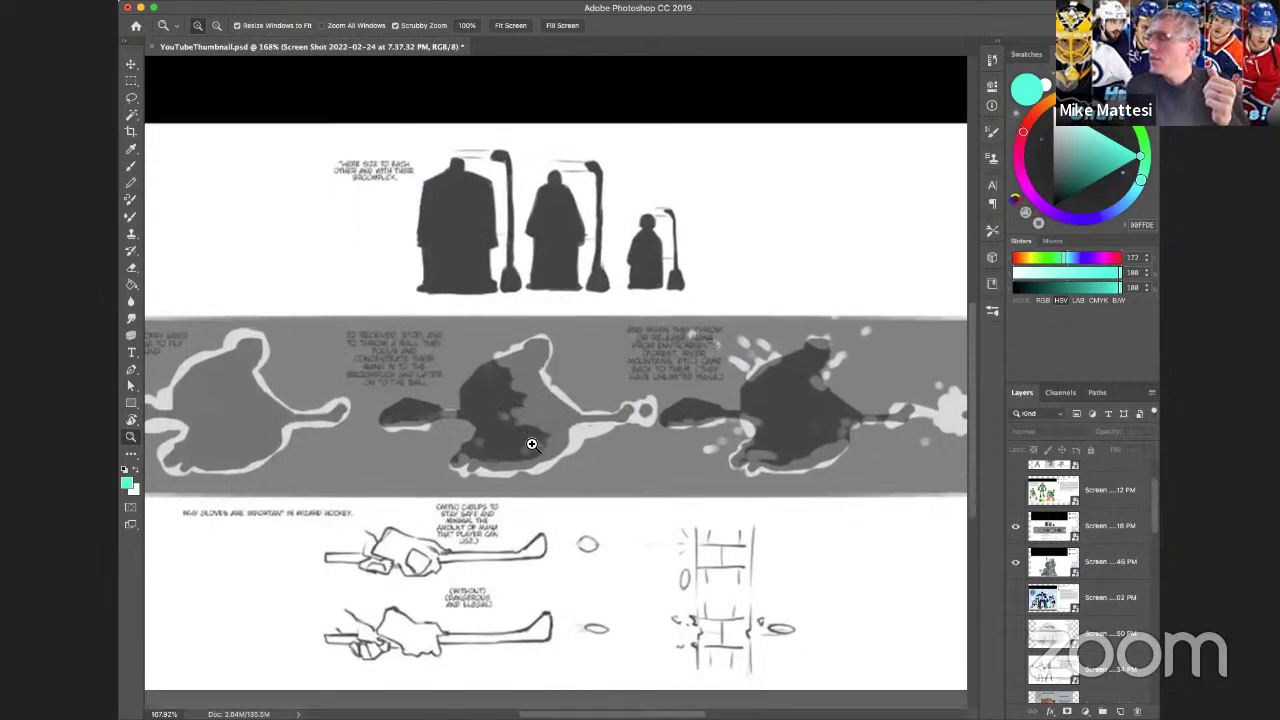
pyautogui.scroll(2, 531, 444)
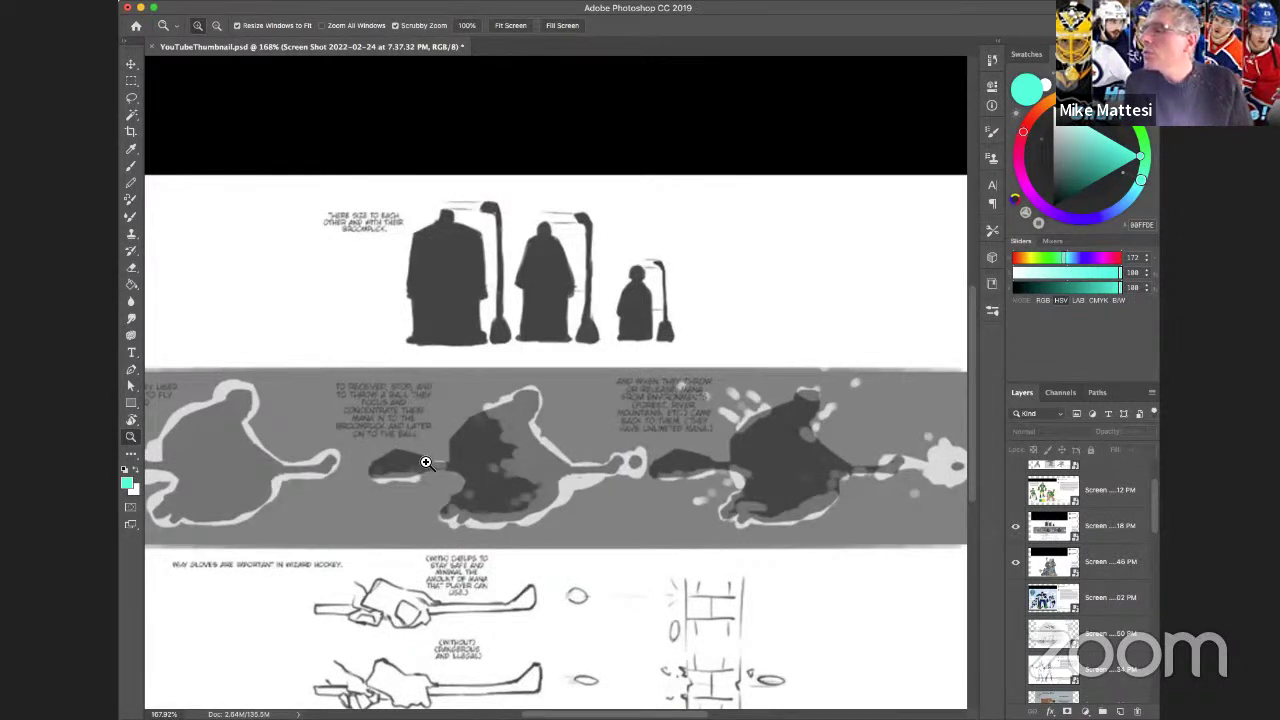
pyautogui.scroll(-2, 456, 480)
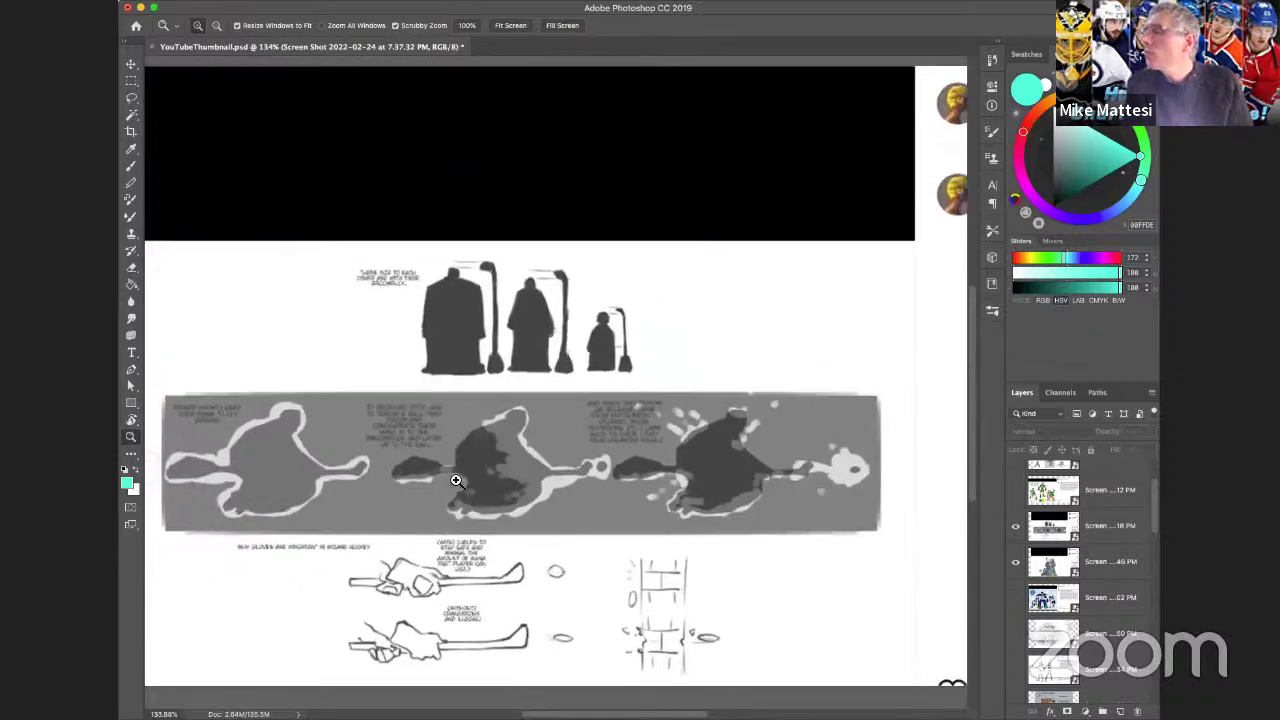
pyautogui.scroll(-2, 456, 480)
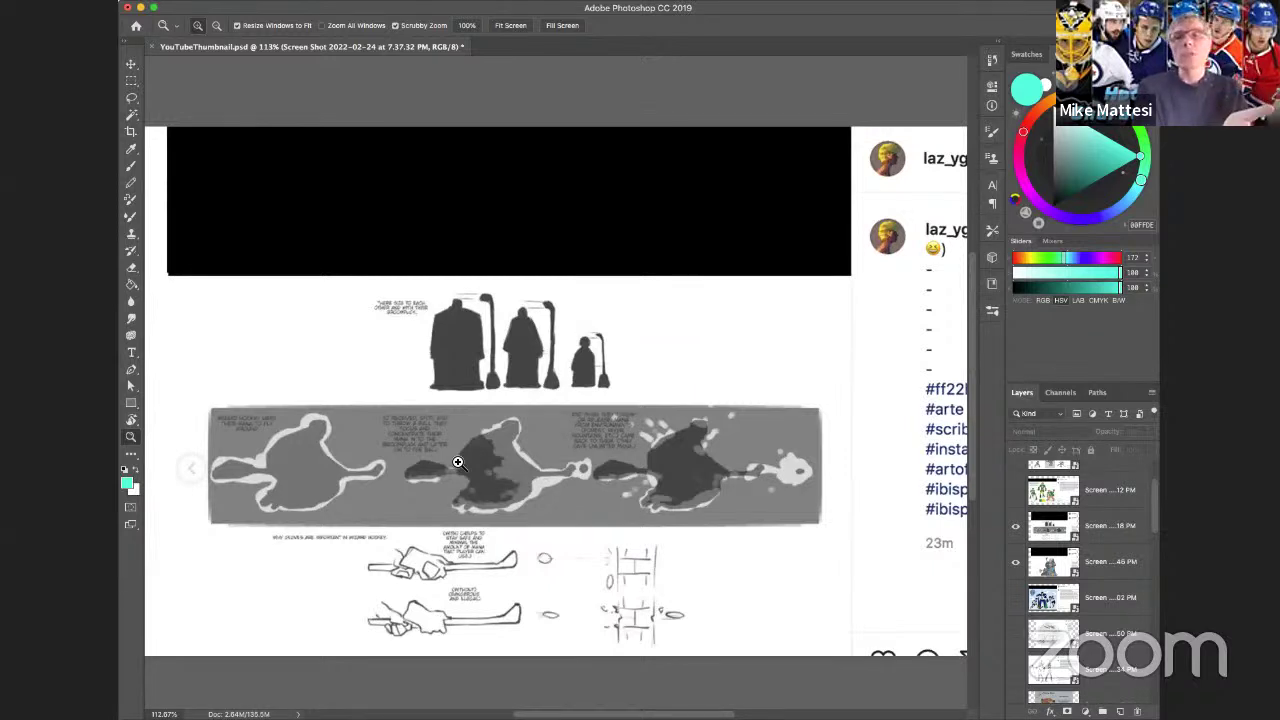
pyautogui.click(1015, 526)
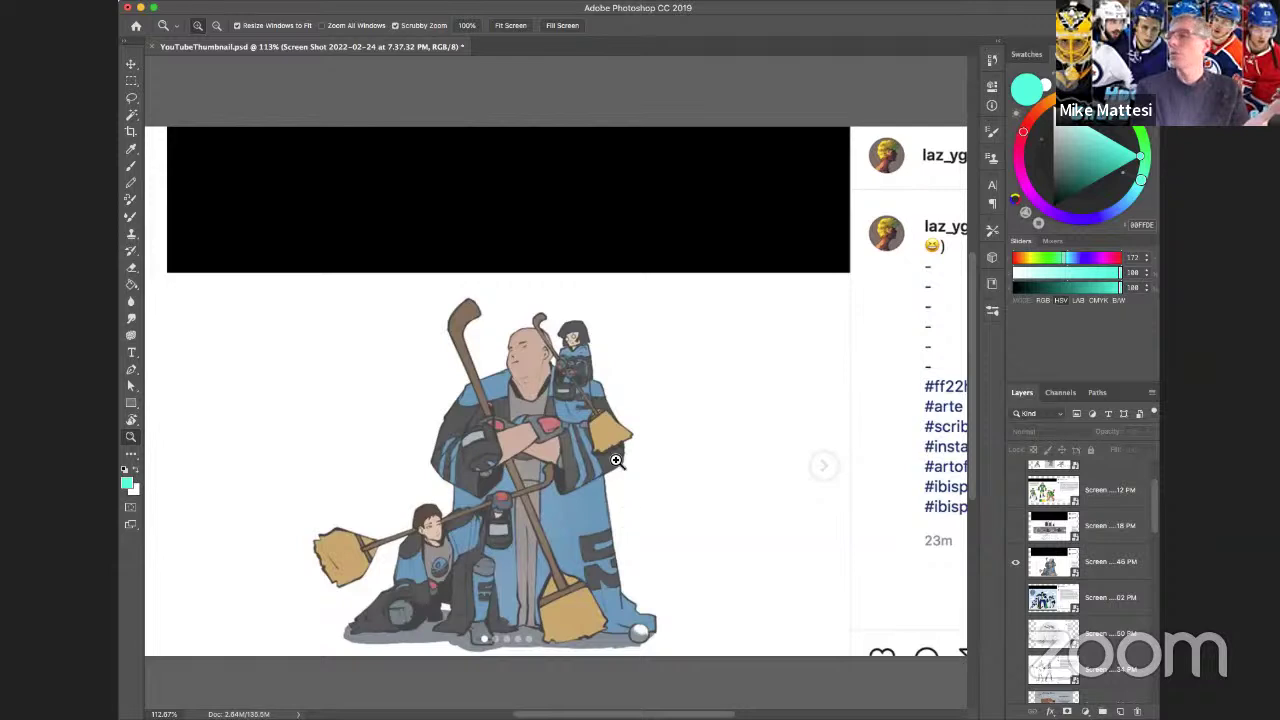
# Replace the wizard team with its silhouette and diagram sheet, and replace that with the green and yellow Shelldrake team screenshot.
pyautogui.click(1017, 563)
pyautogui.click(1016, 527)
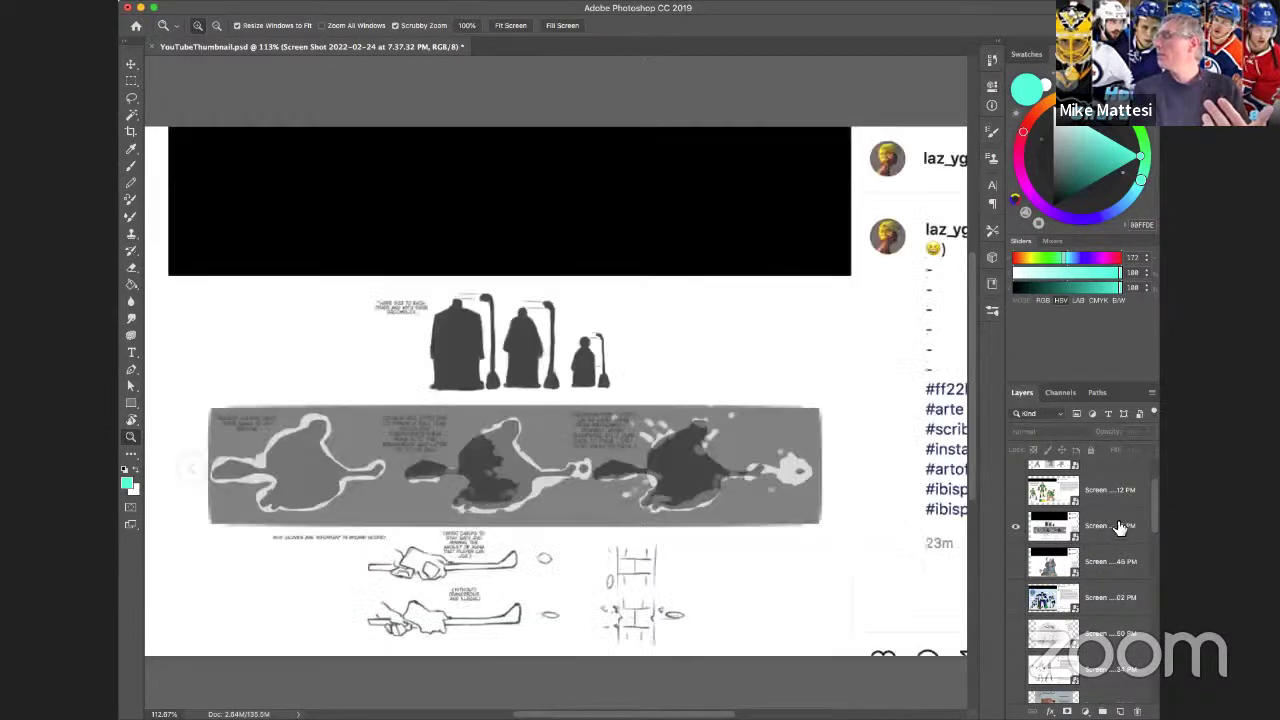
pyautogui.scroll(2, 1150, 518)
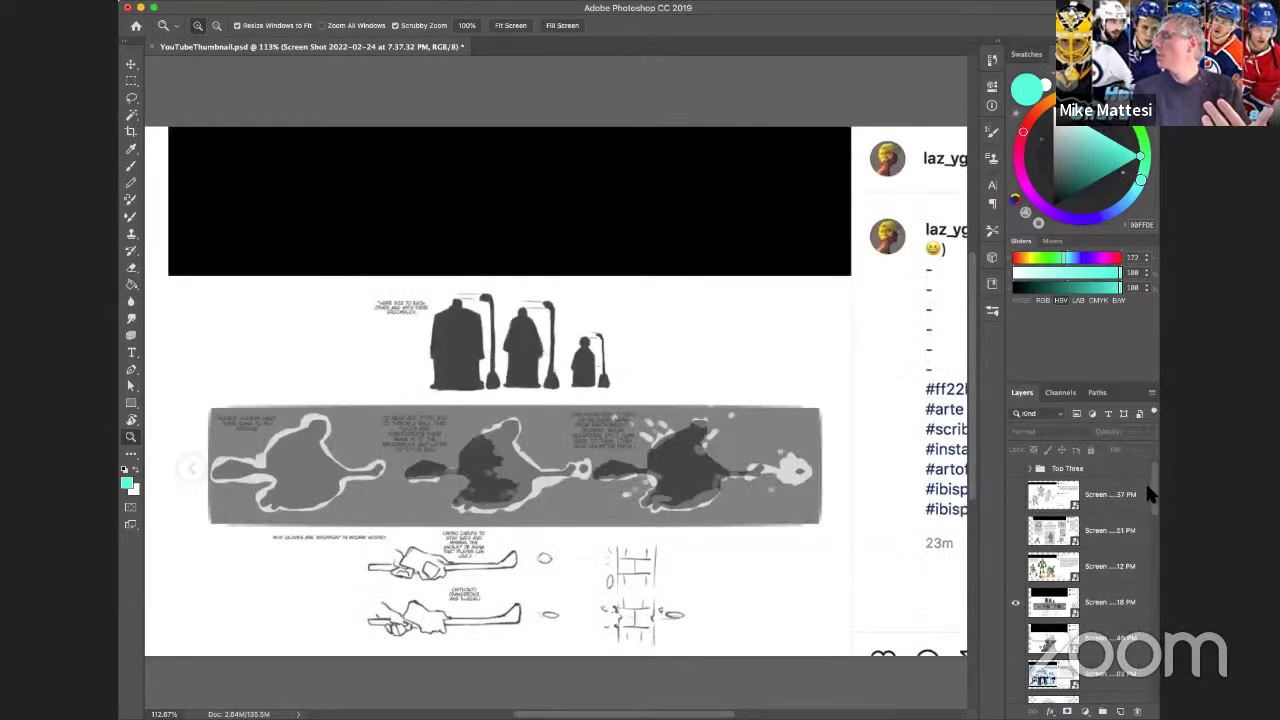
pyautogui.click(1017, 603)
pyautogui.click(1016, 568)
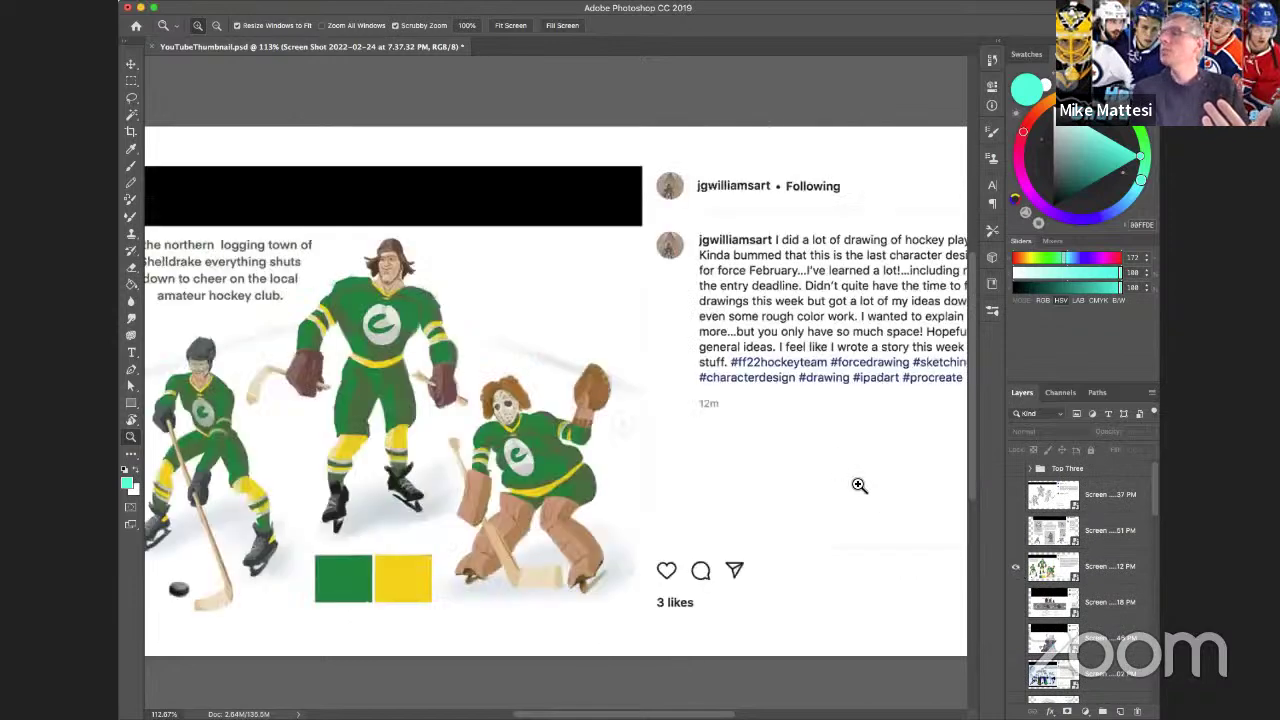
pyautogui.scroll(-1, 805, 463)
pyautogui.hscroll(-1, 805, 463)
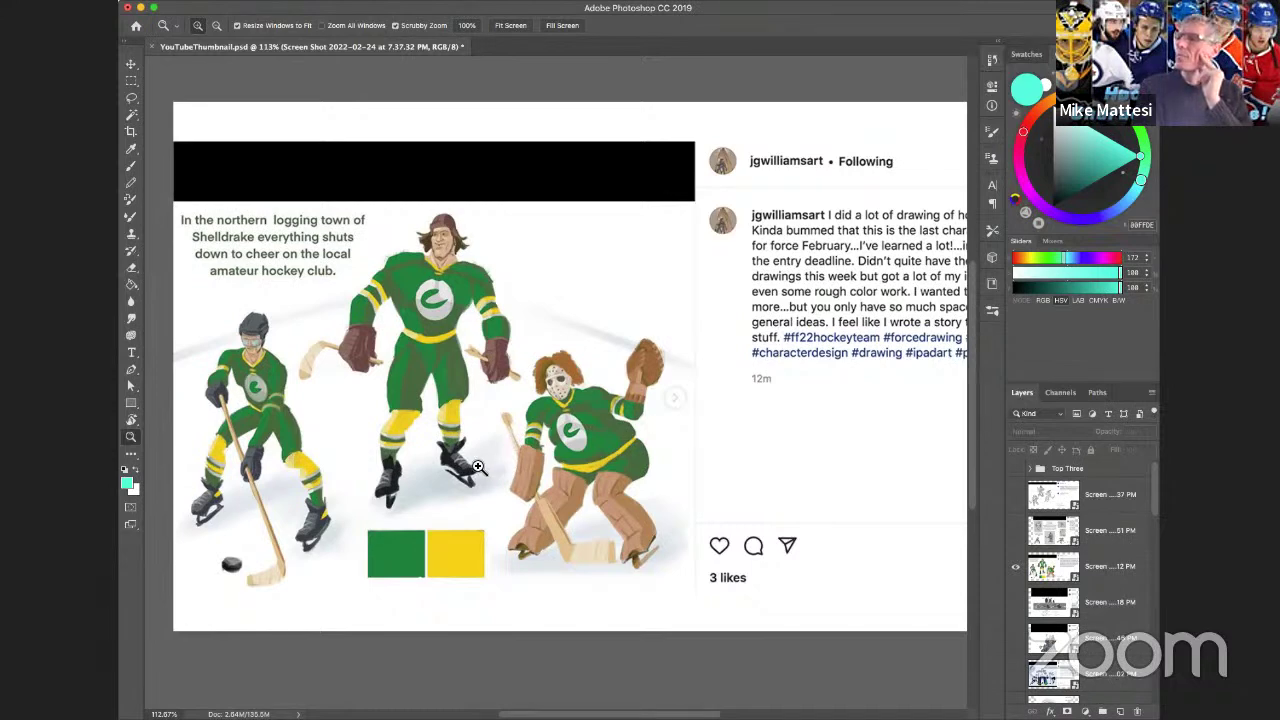
# Replace the green and yellow team with "The prodigy" character sheet, and replace that with the sketched "The Hockey Puck Girls" screenshot.
pyautogui.click(1016, 530)
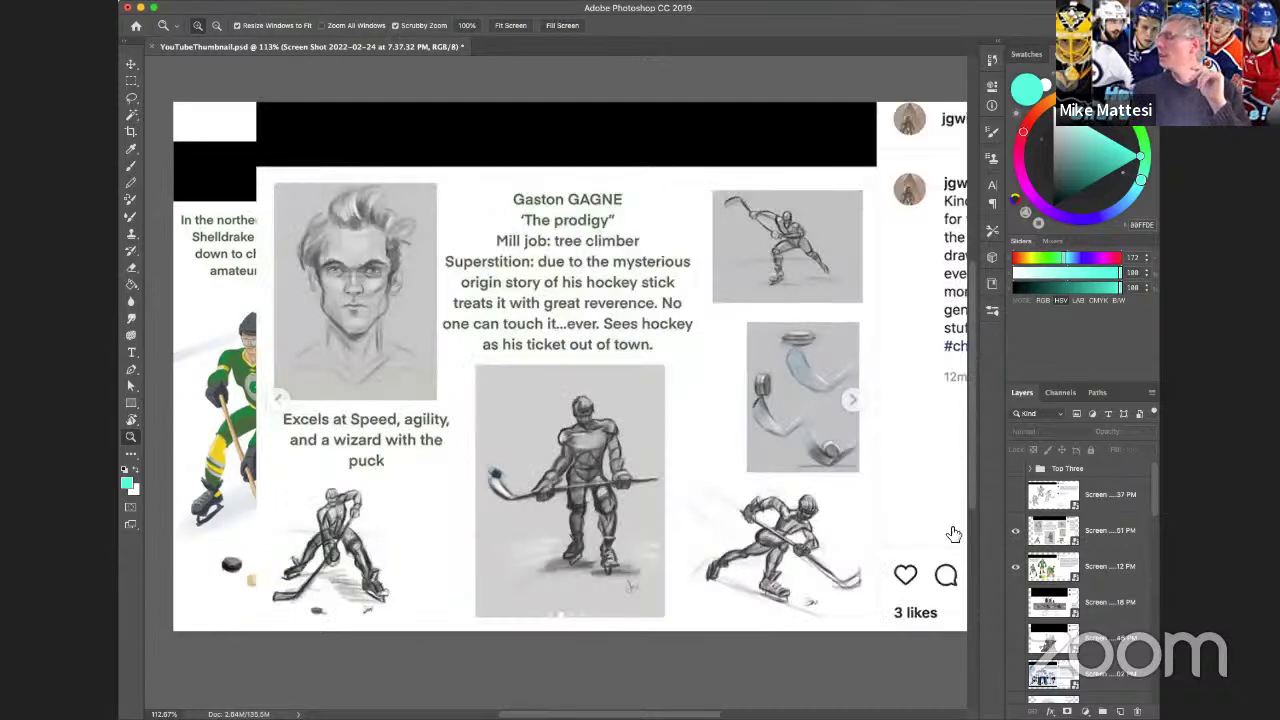
pyautogui.click(1016, 566)
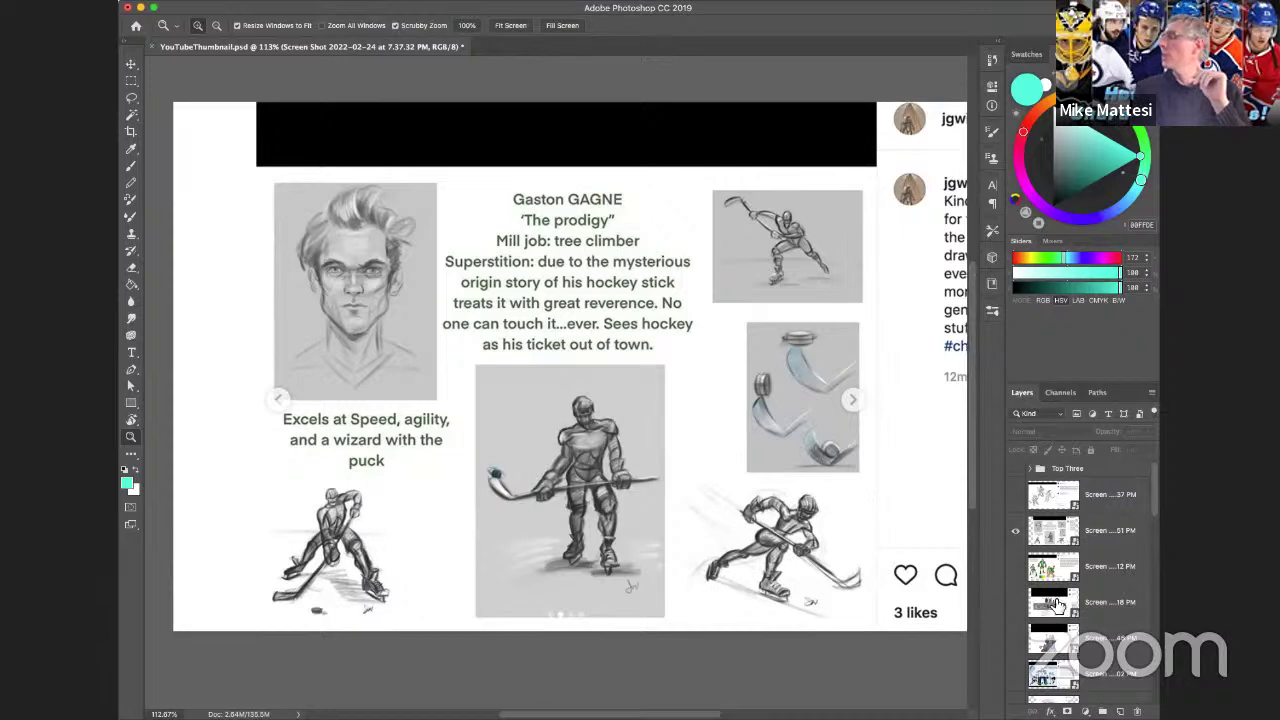
pyautogui.click(1015, 531)
pyautogui.click(1015, 495)
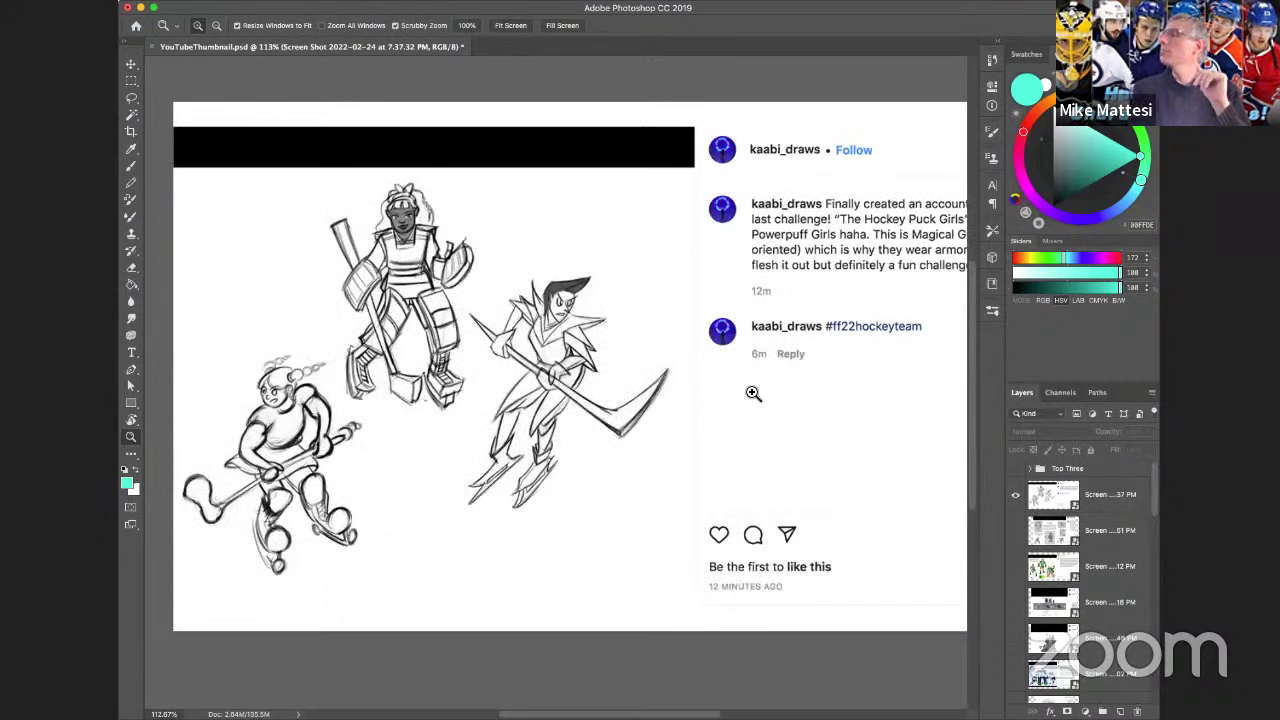
# Review the sketched "The Hockey Puck Girls" team and its caption, hide that screenshot, and expand the Top Three layer group.
pyautogui.hscroll(5, 753, 393)
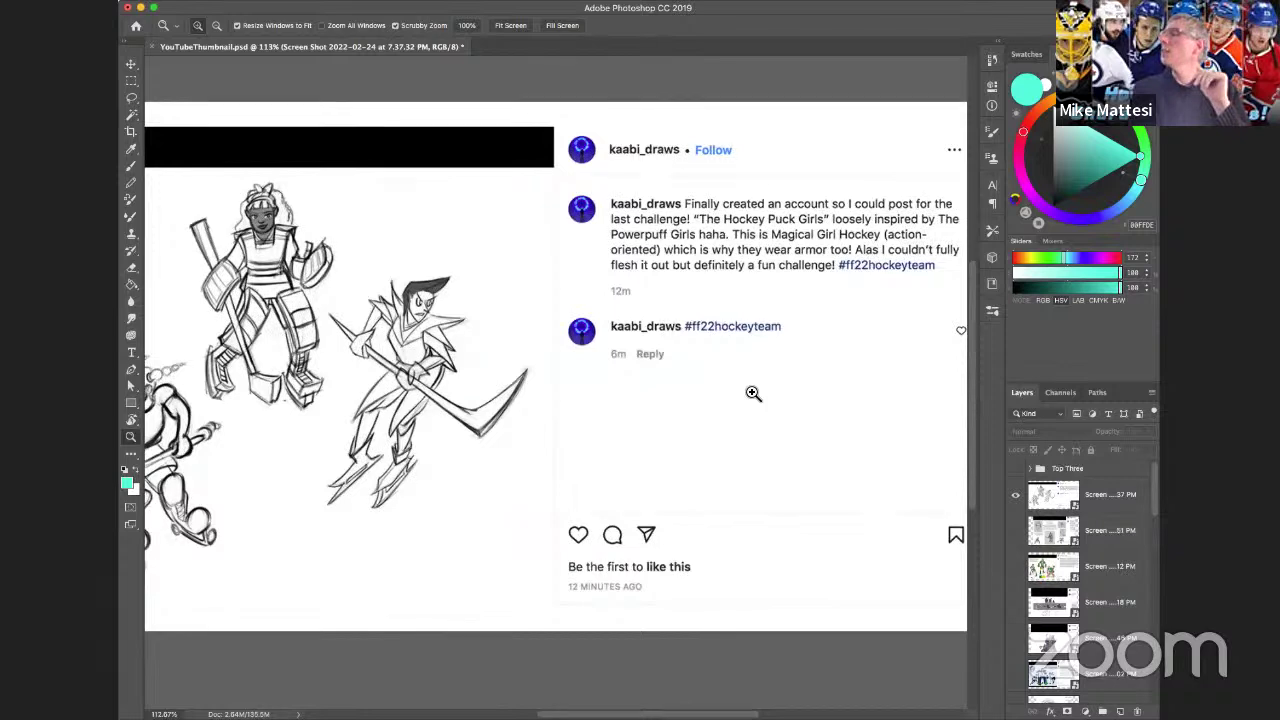
pyautogui.hscroll(-2, 753, 393)
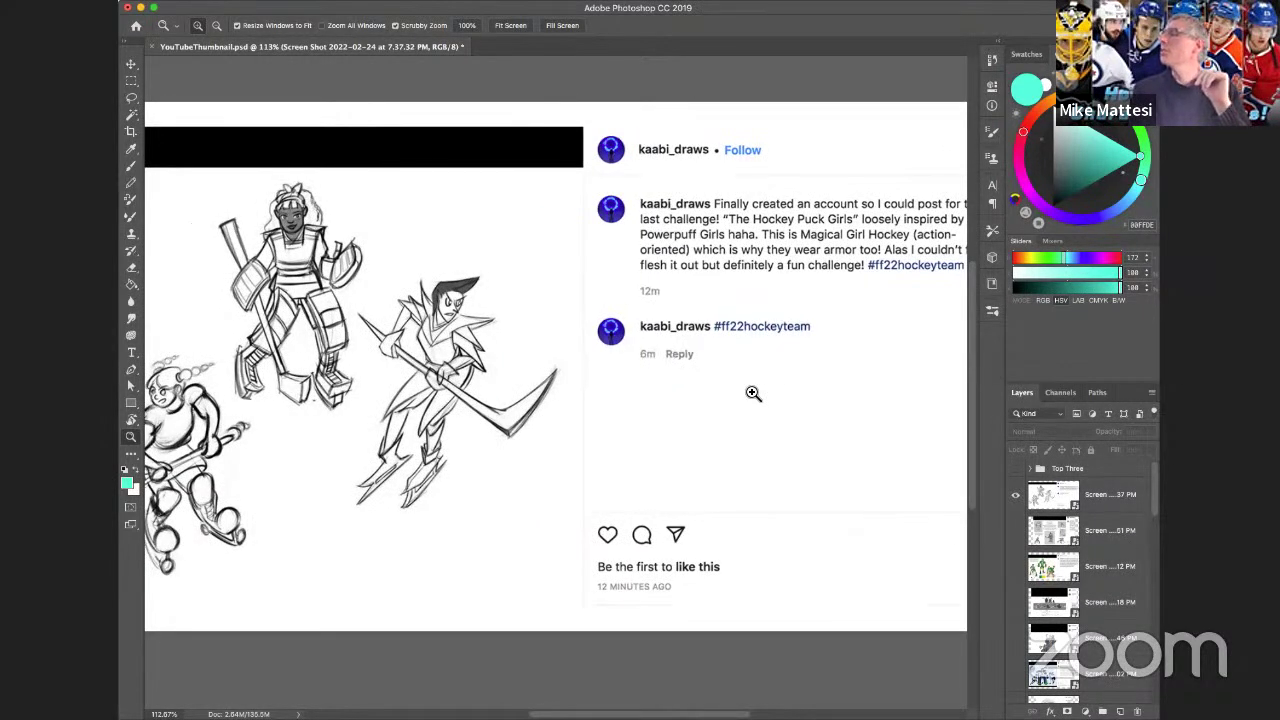
pyautogui.hscroll(-1, 753, 393)
pyautogui.hscroll(2, 753, 393)
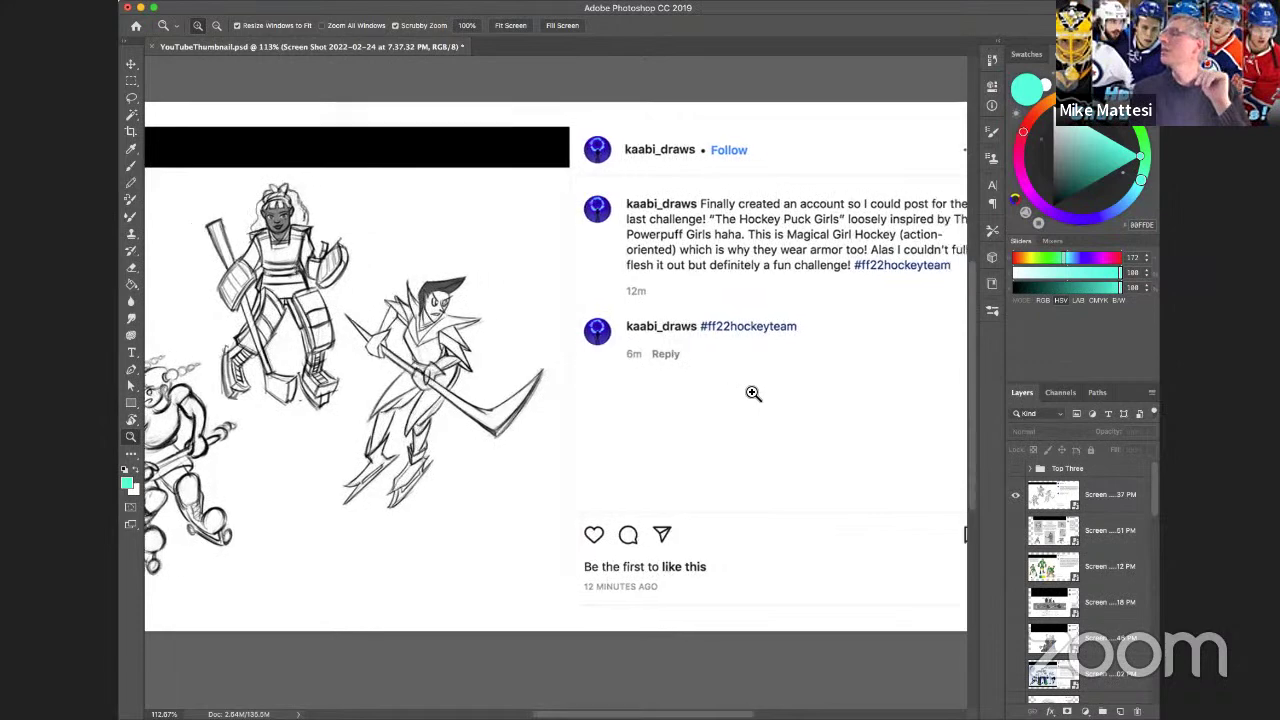
pyautogui.hscroll(-5, 753, 393)
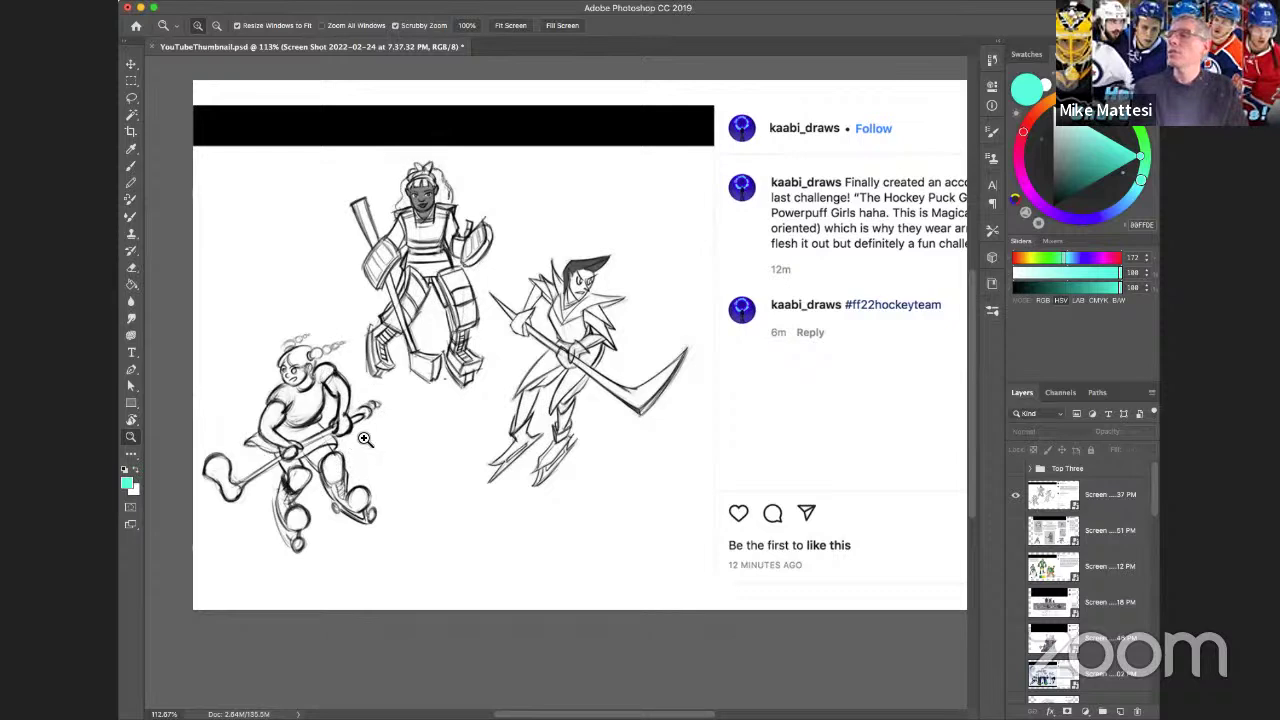
pyautogui.click(1016, 495)
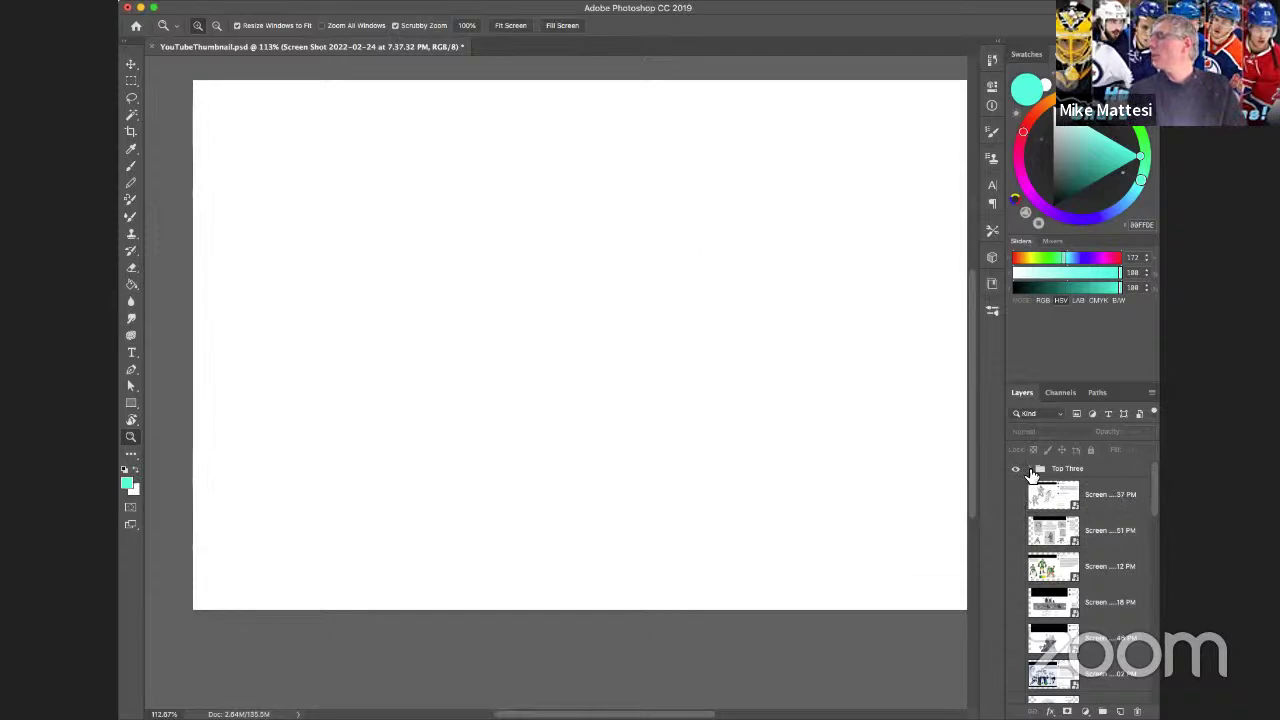
pyautogui.click(1031, 471)
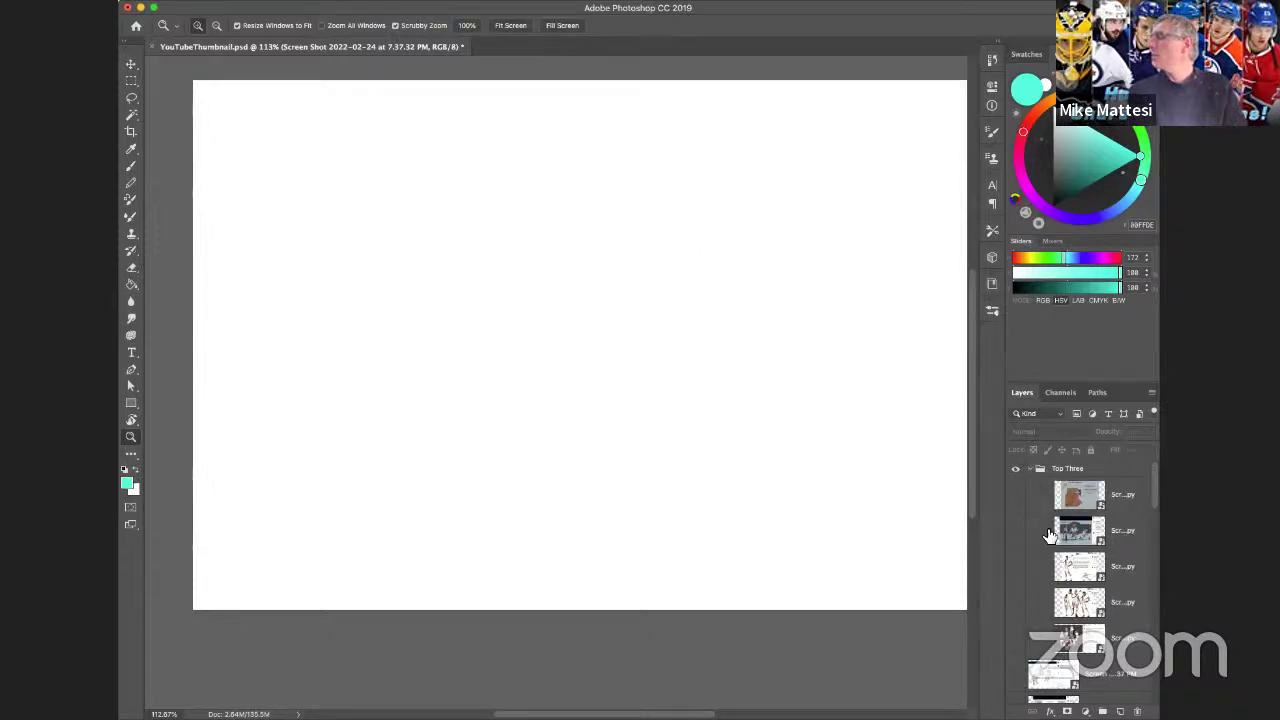
# Preview the red-haired fantasy team, the white-uniformed team and the sheet above it in the Top Three group, hiding each again.
pyautogui.click(1016, 645)
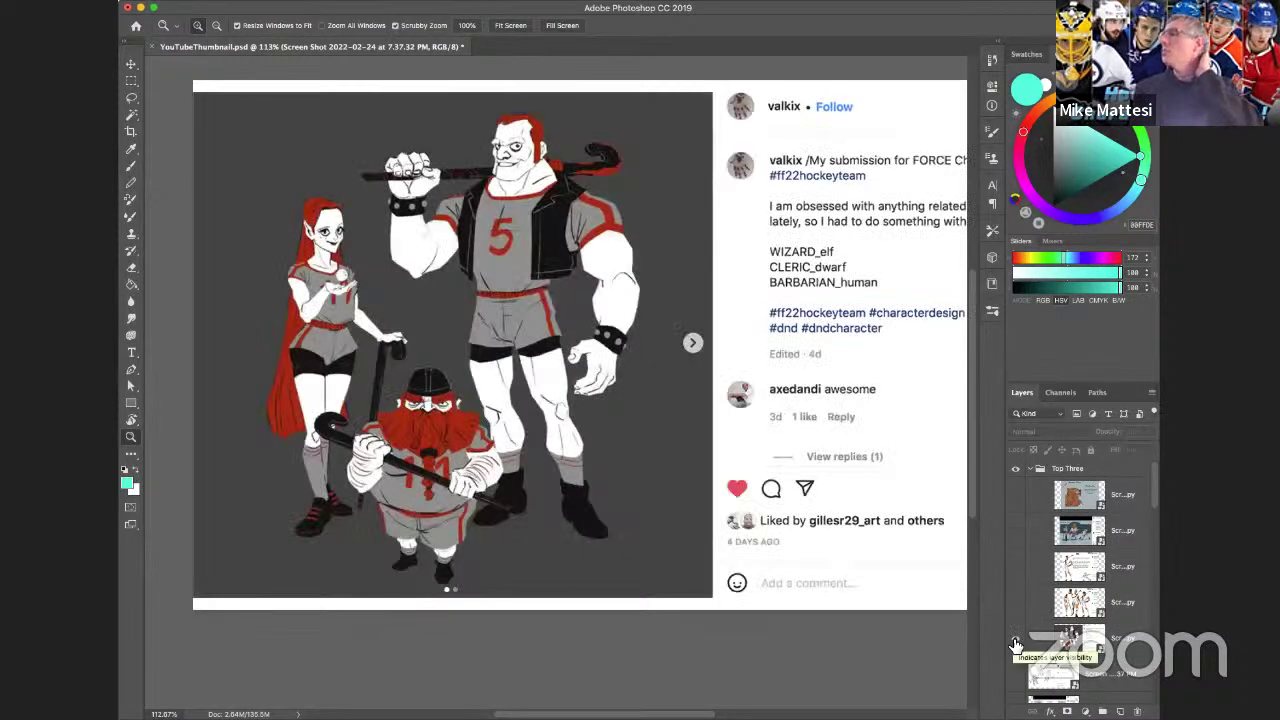
pyautogui.click(1016, 645)
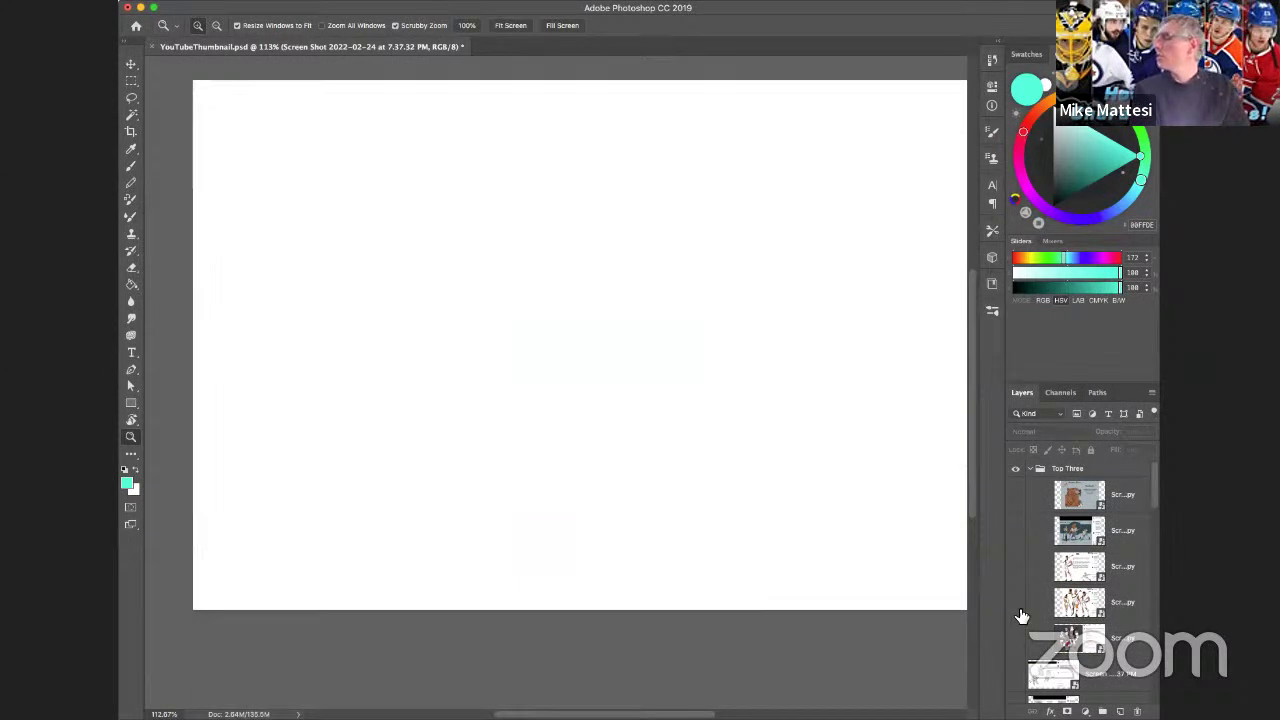
pyautogui.click(1018, 605)
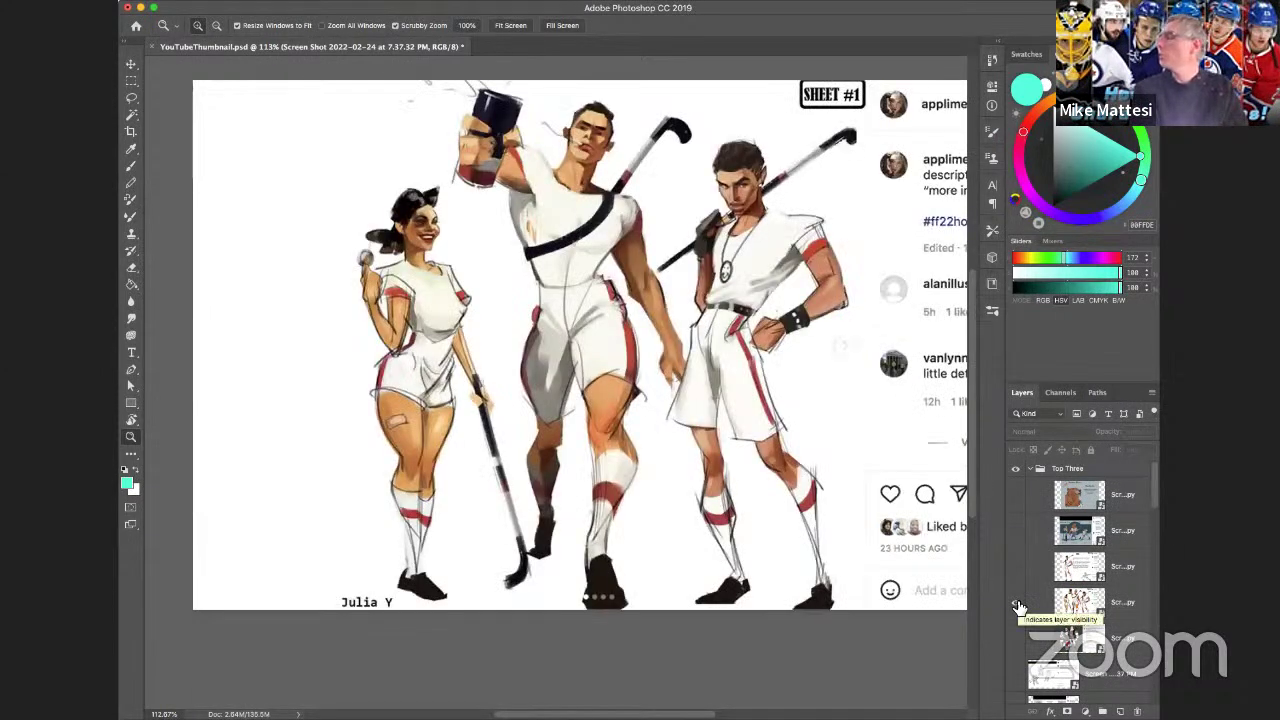
pyautogui.click(1018, 605)
pyautogui.click(1017, 566)
pyautogui.click(1017, 566)
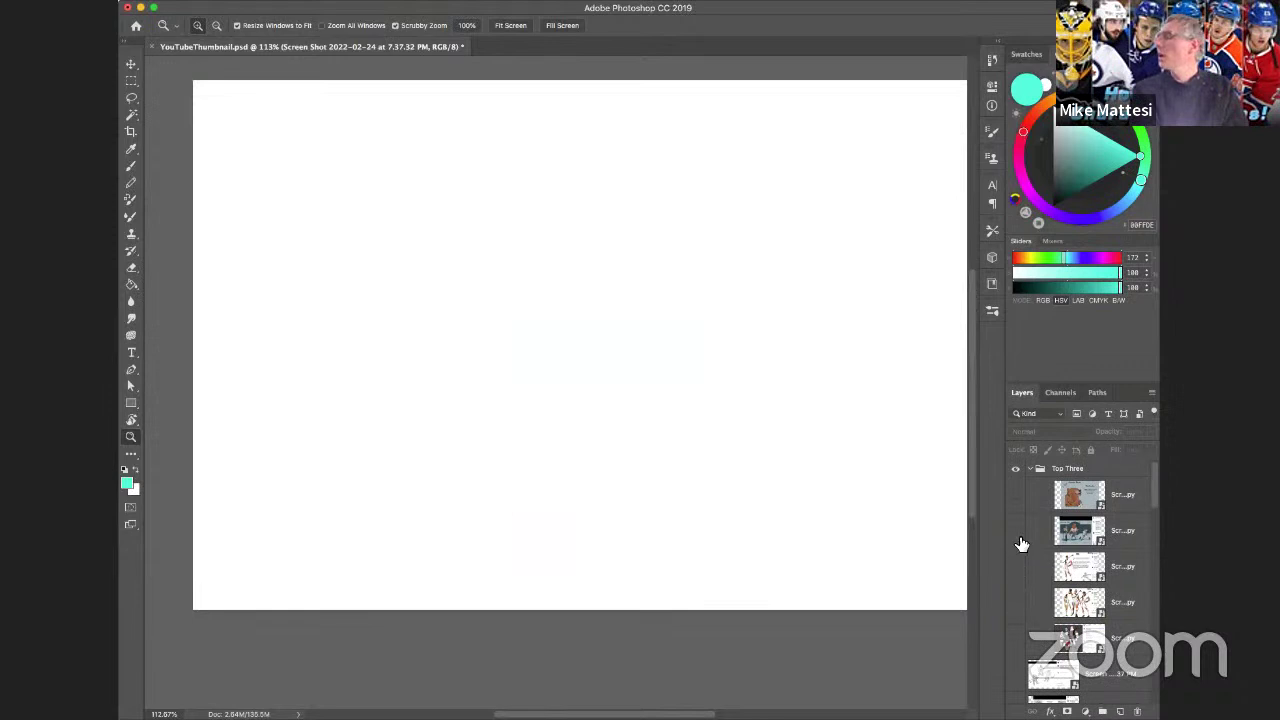
# Preview the animal "Hockey Team" and brown bear screenshots in the Top Three group, leaving only the animal team lineup displayed.
pyautogui.click(1017, 531)
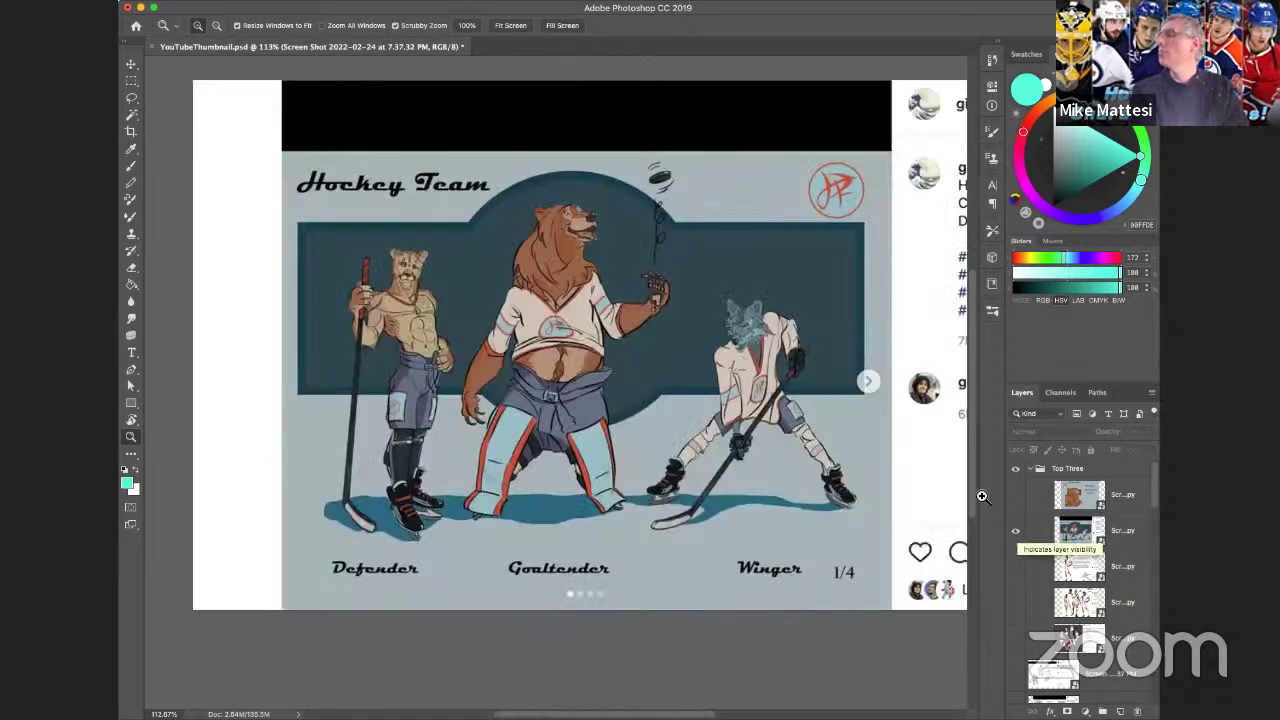
pyautogui.moveTo(653, 424); pyautogui.dragTo(603, 424)
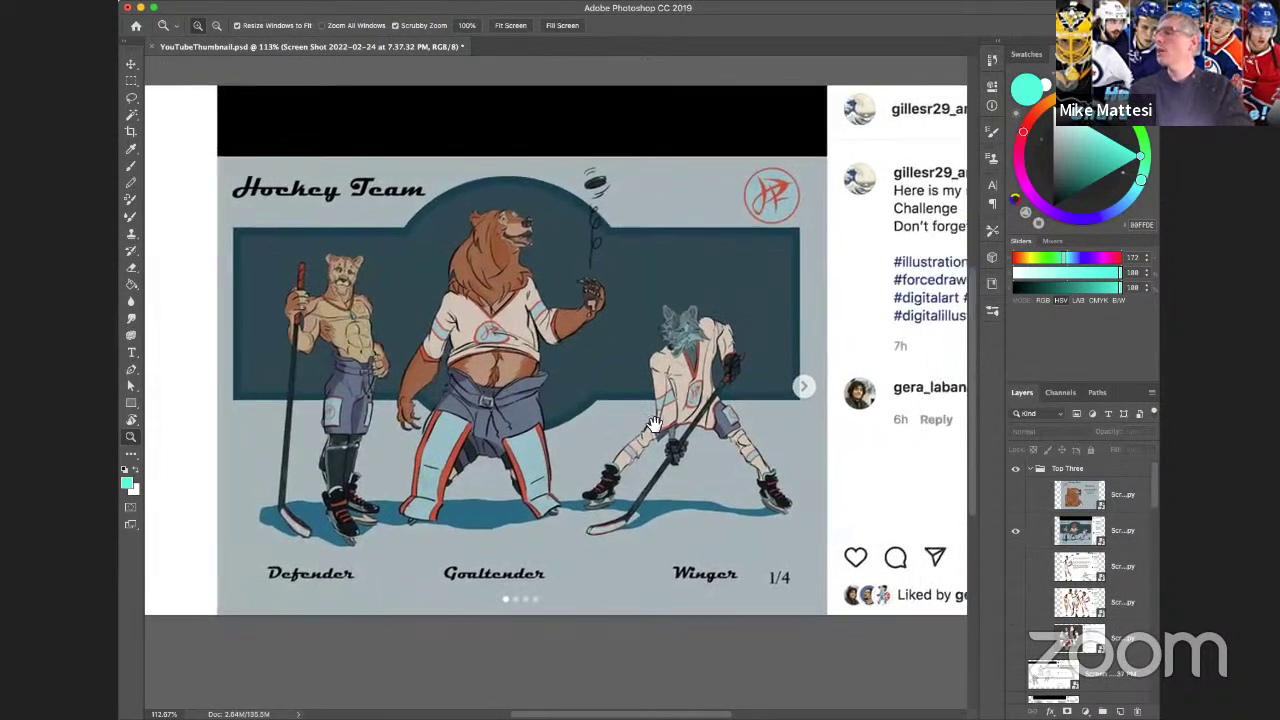
pyautogui.click(1017, 531)
pyautogui.click(1017, 497)
pyautogui.click(1017, 497)
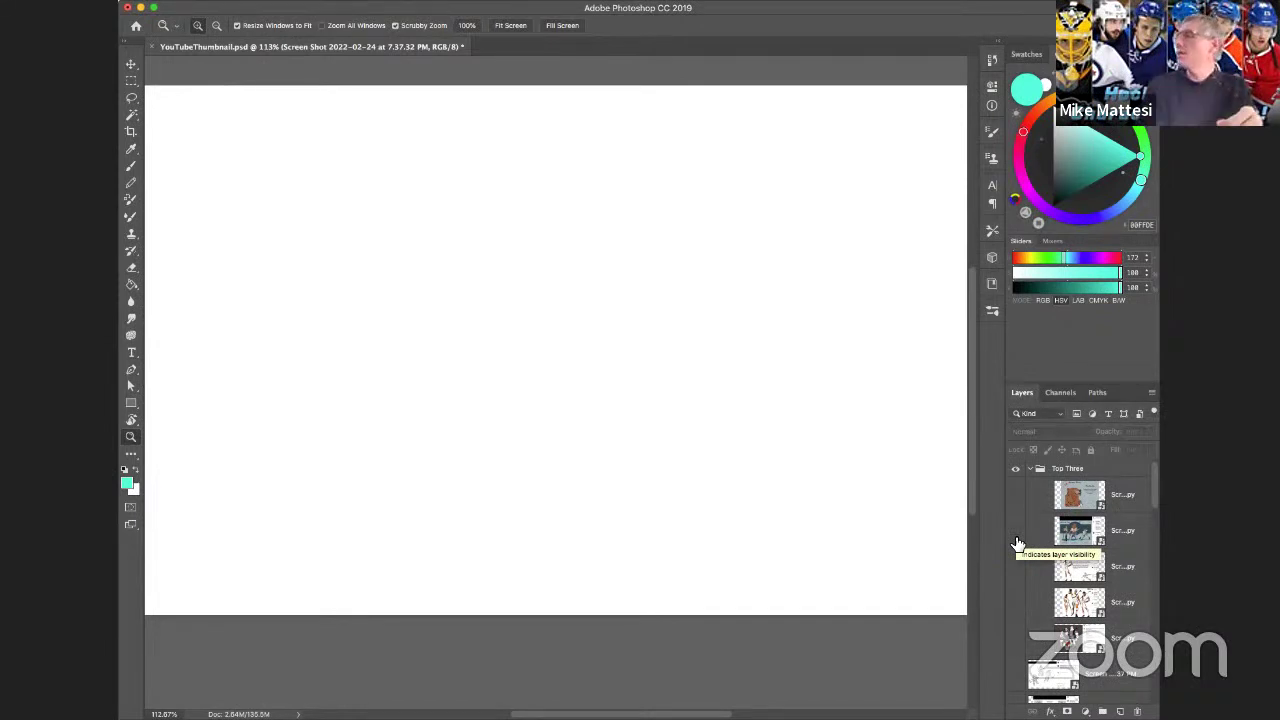
pyautogui.click(1017, 541)
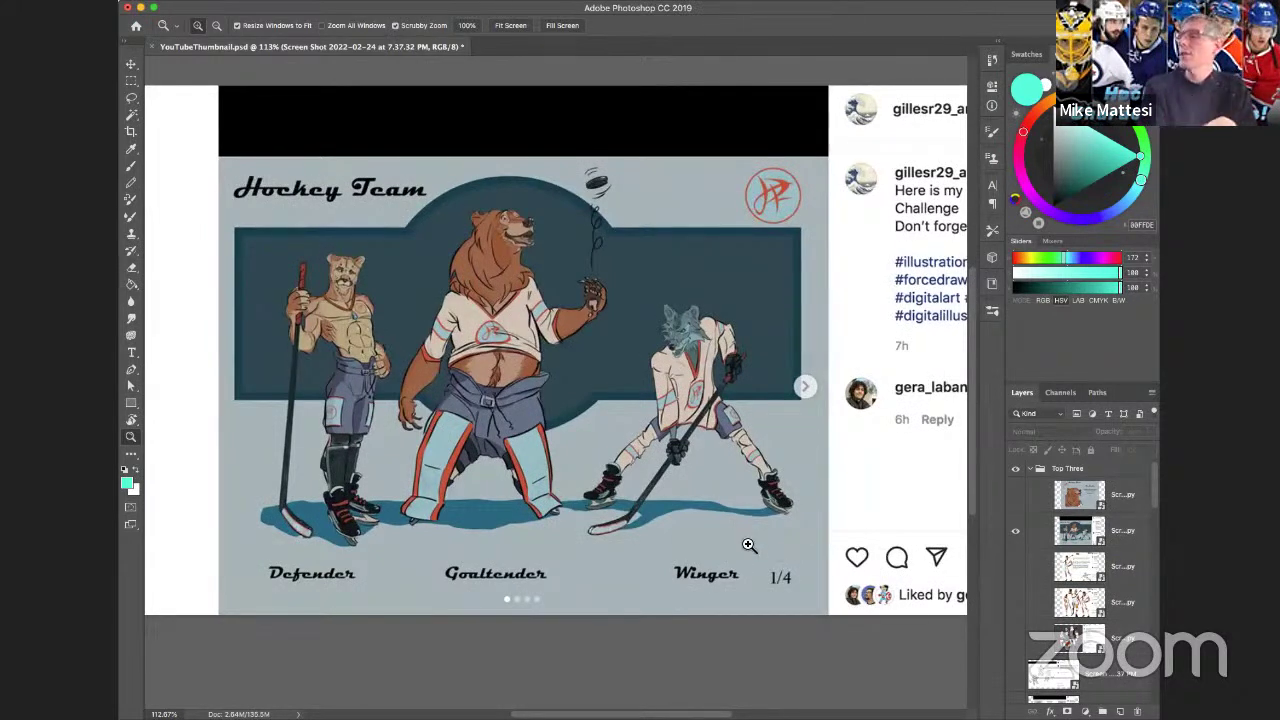
pyautogui.hscroll(3, 741, 514)
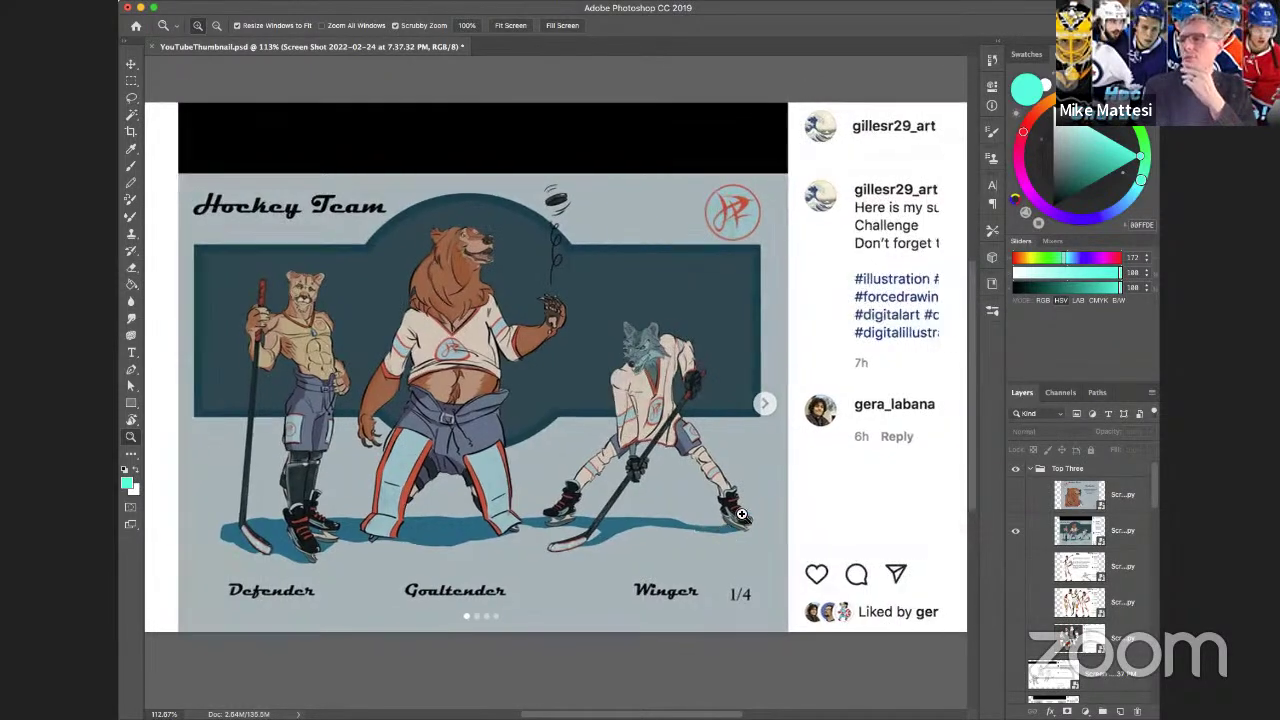